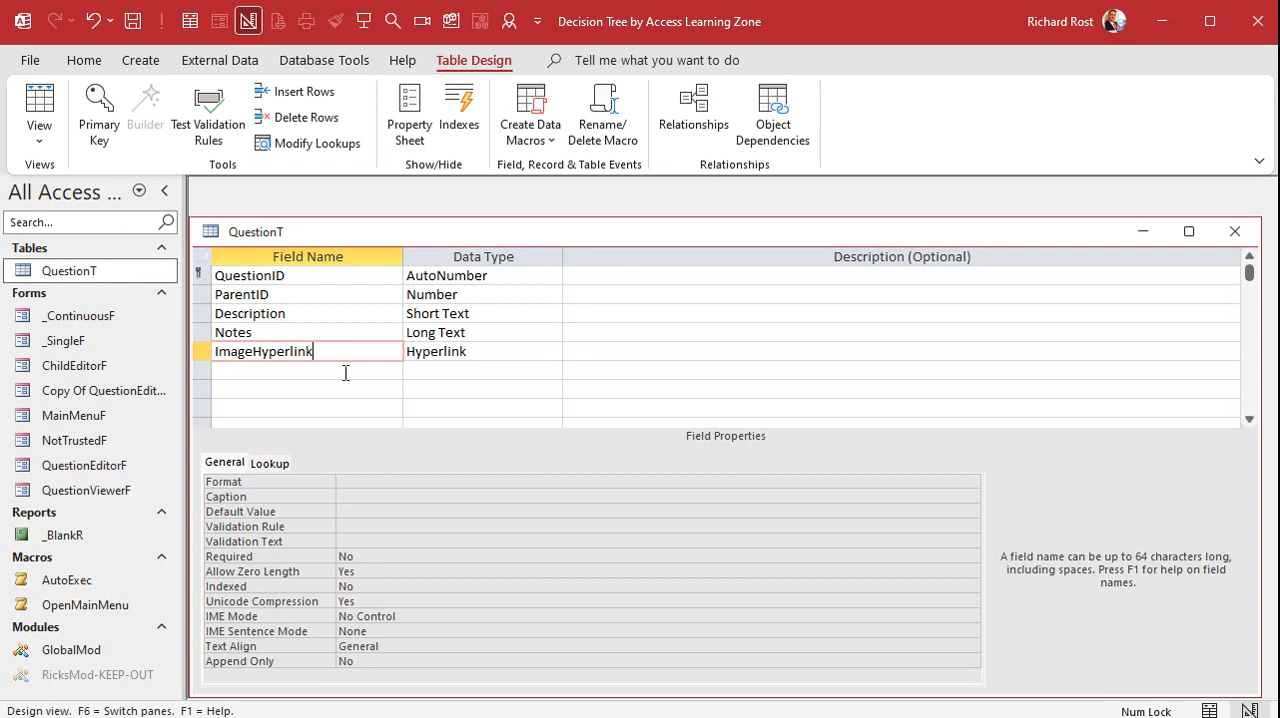
# Close the QuestionT table design and open the PC Troubleshooting question in the editor from the main menu form
pyautogui.click(345, 371)
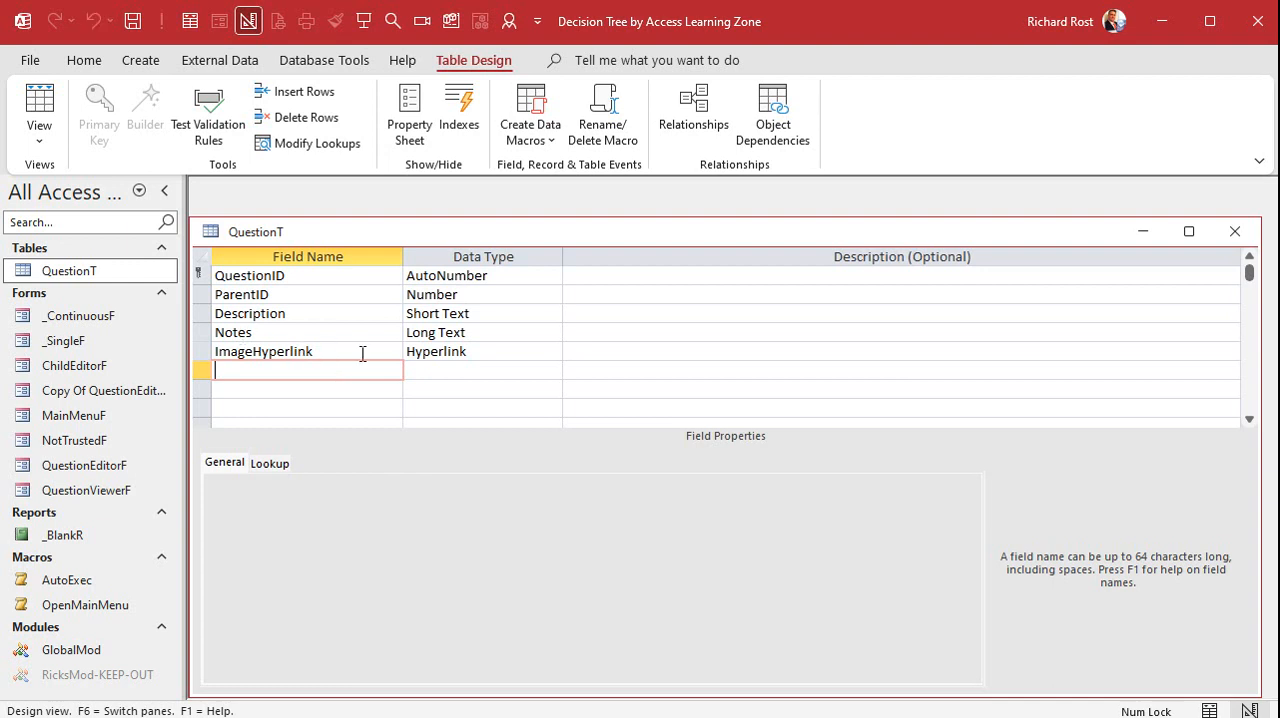
pyautogui.click(1236, 232)
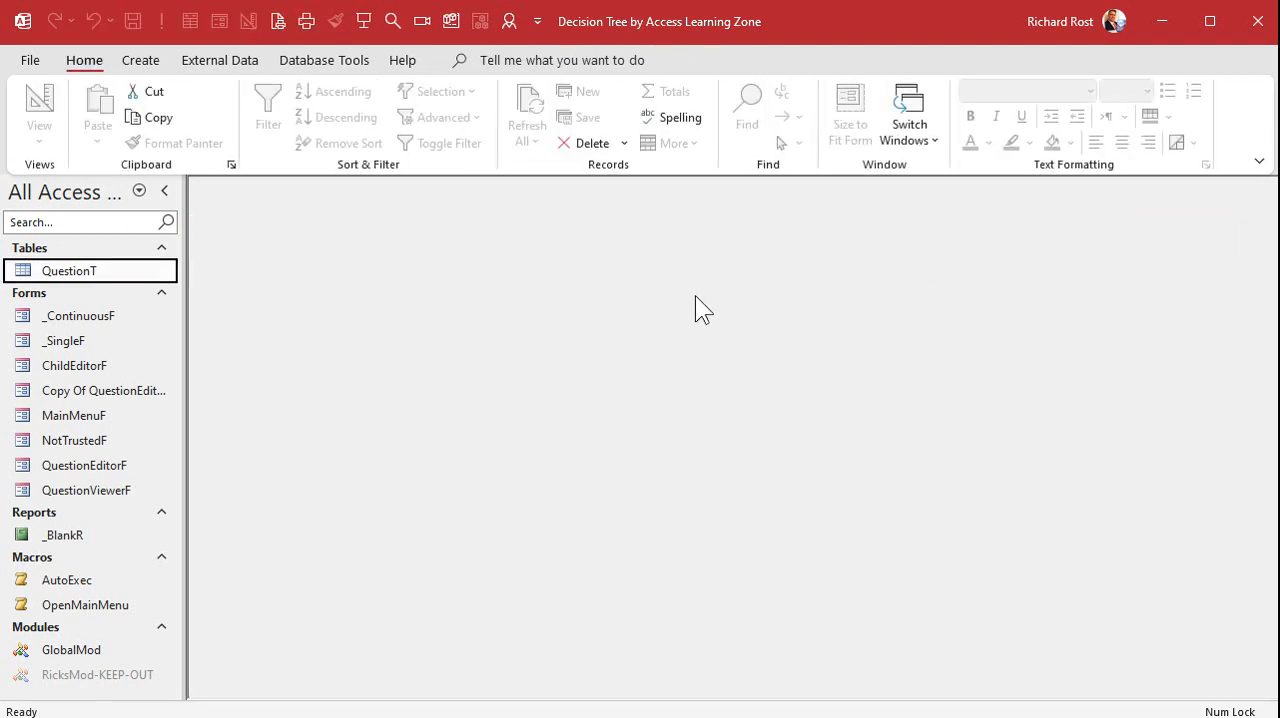
pyautogui.click(363, 22)
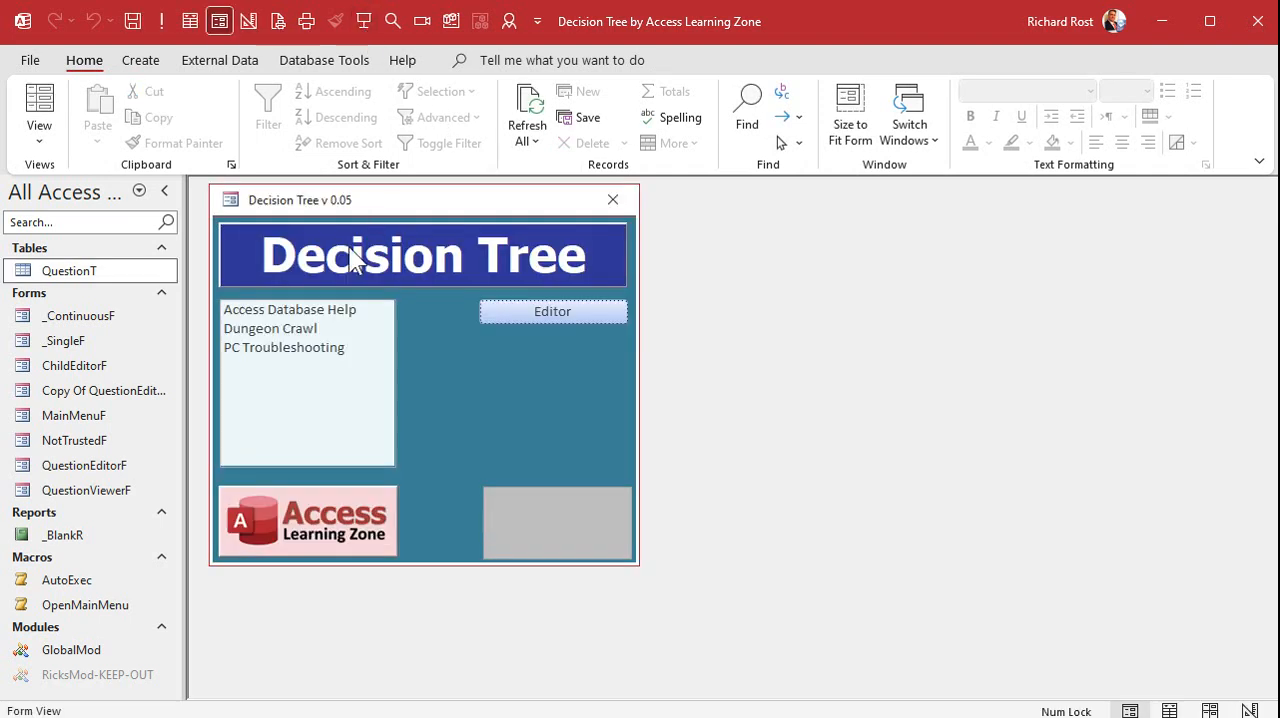
pyautogui.click(285, 348)
pyautogui.click(529, 313)
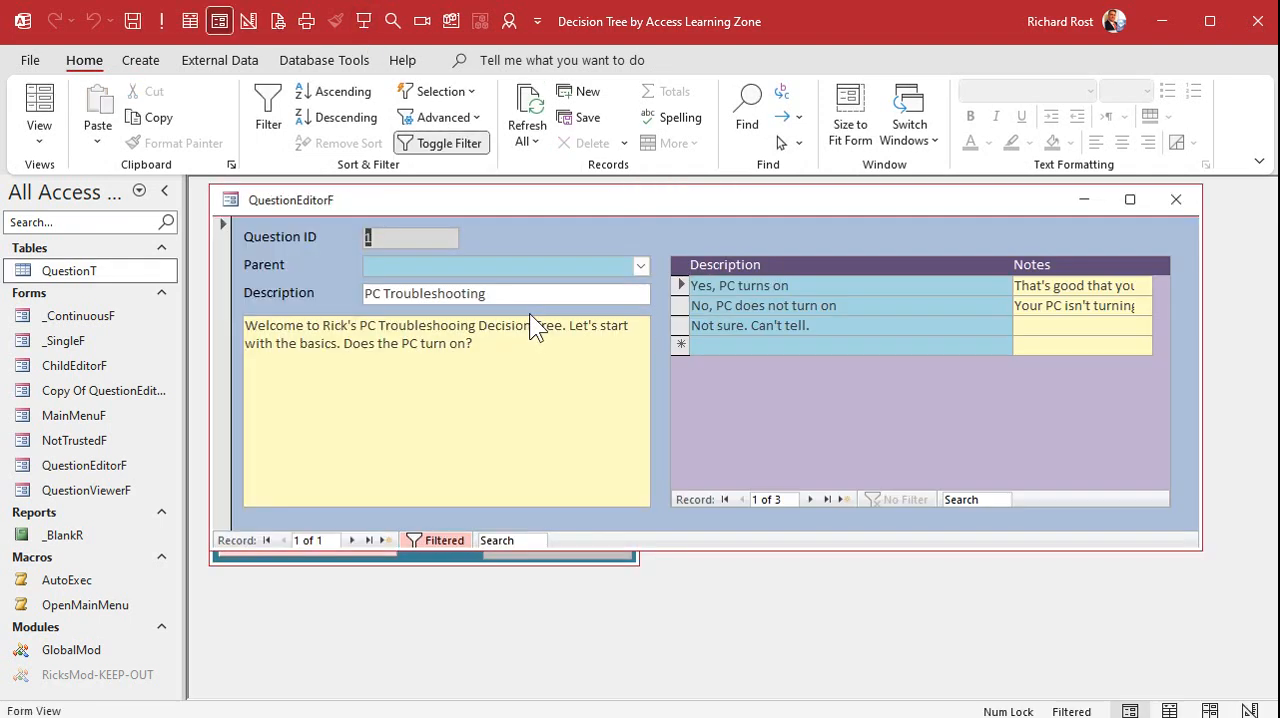
# Switch QuestionEditorF to Design View, enlarge its window and extend the Detail section to about 4.1 inches high
pyautogui.rightClick(660, 200)
pyautogui.click(723, 357)
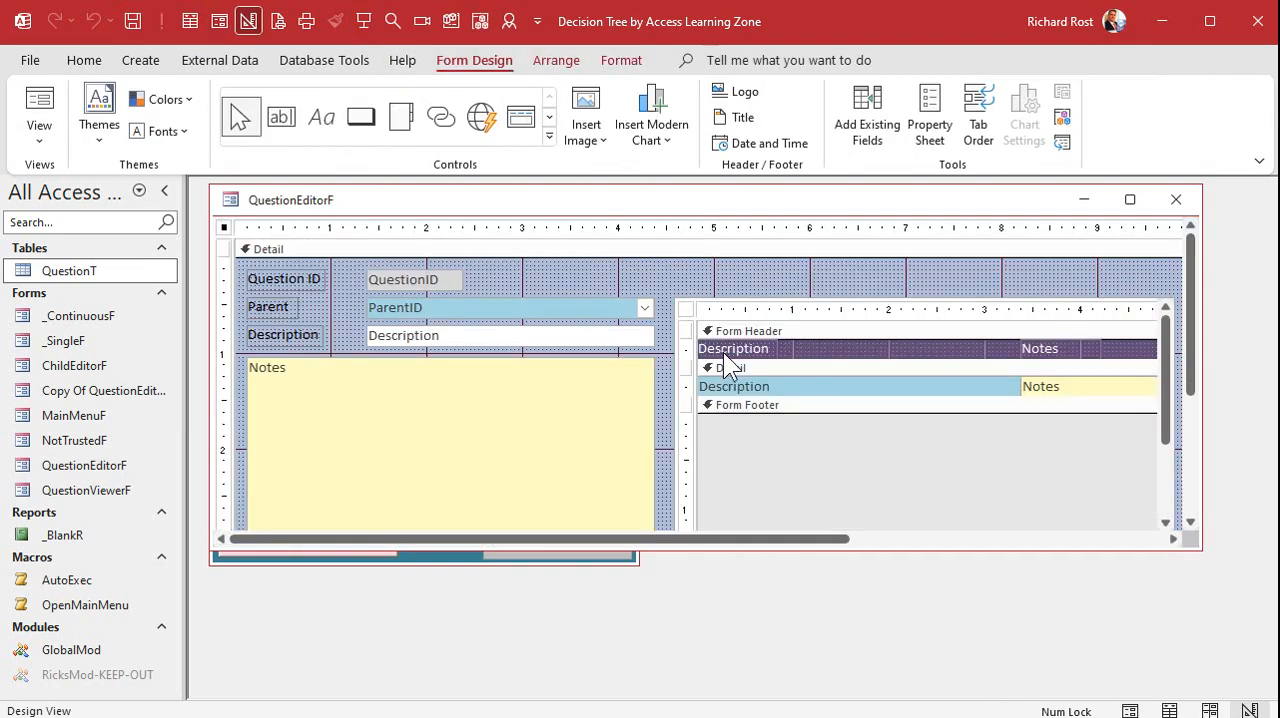
pyautogui.moveTo(800, 563); pyautogui.dragTo(803, 680)
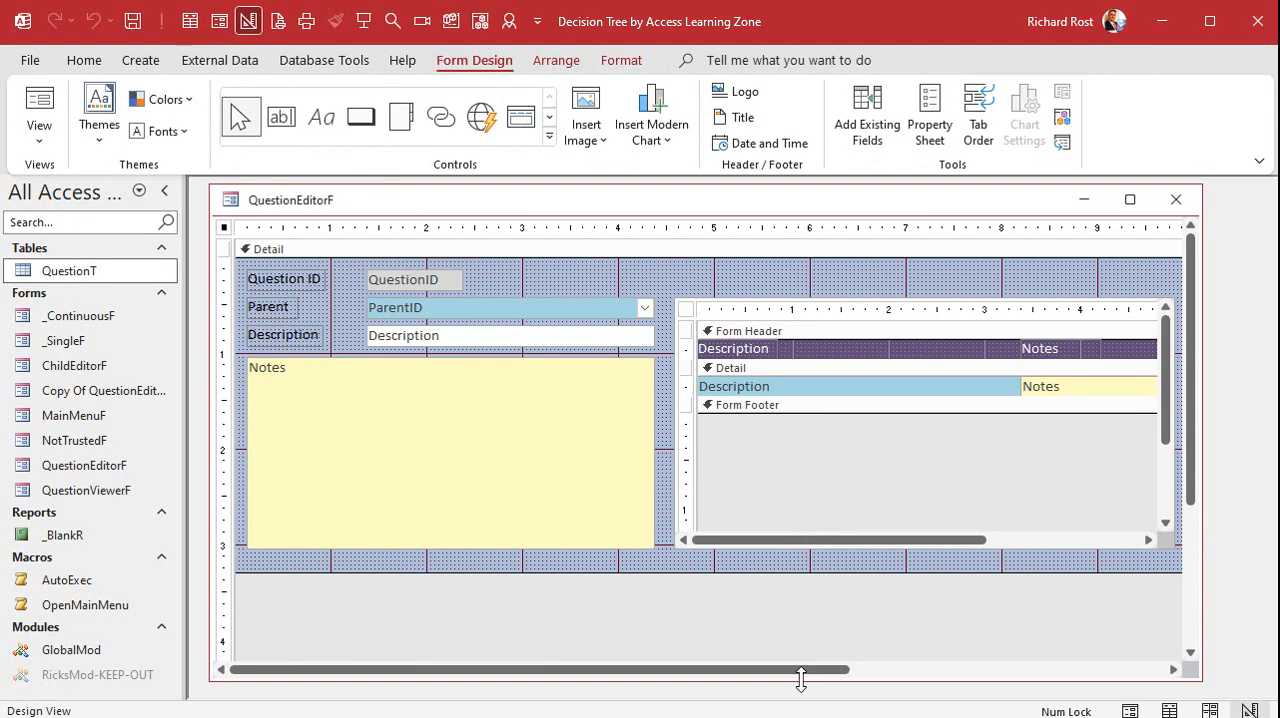
pyautogui.moveTo(757, 574); pyautogui.dragTo(757, 664)
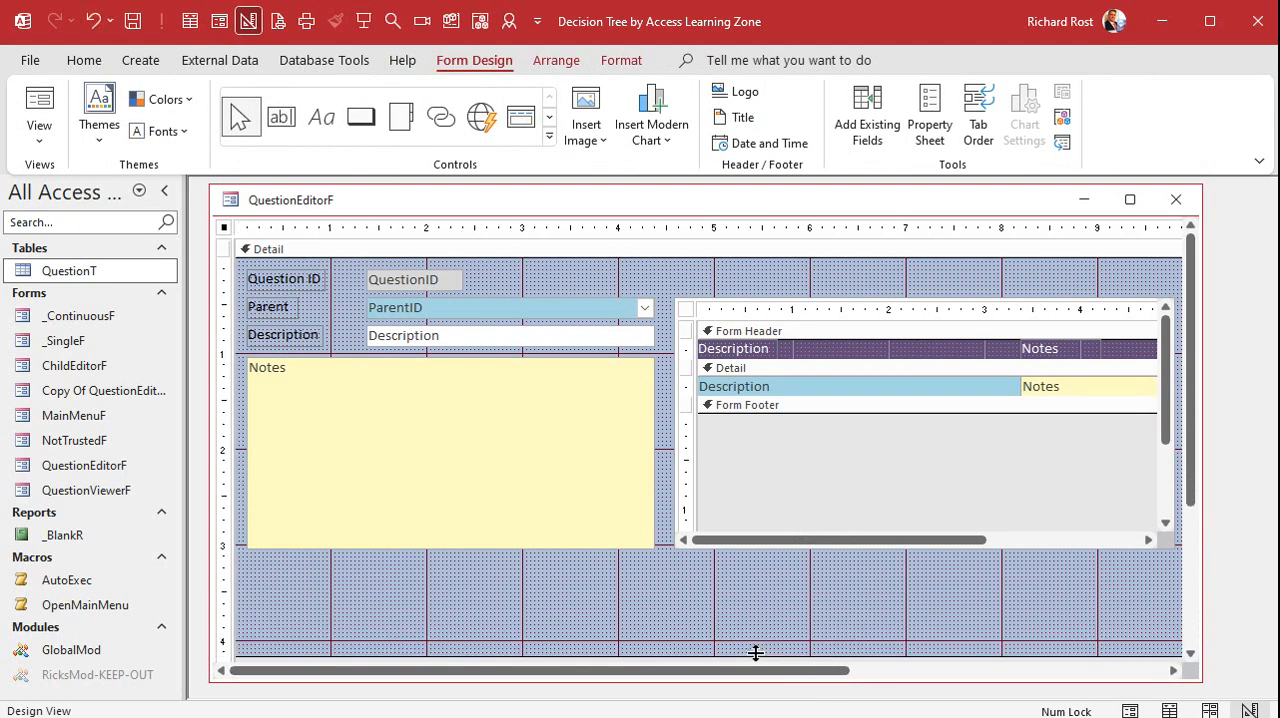
# Add the ImageHyperlink field to the form directly below the Notes box and shorten its text box
pyautogui.click(504, 558)
pyautogui.click(867, 121)
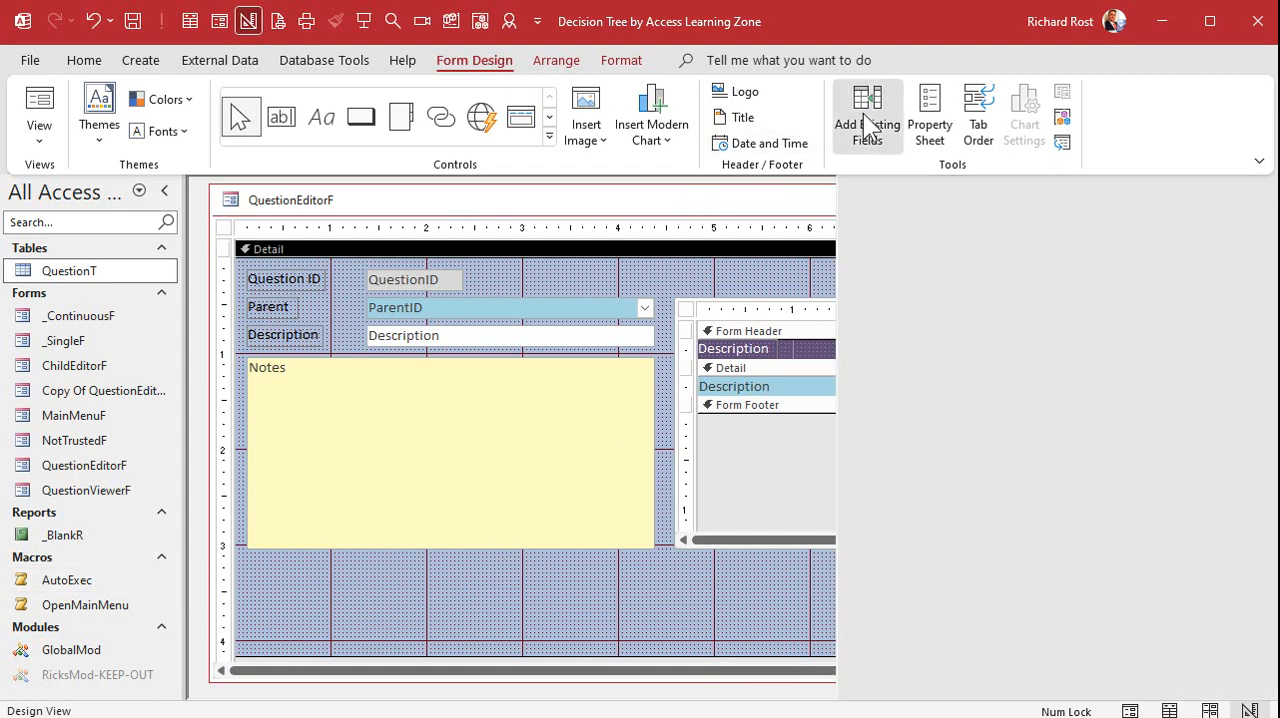
pyautogui.moveTo(928, 338); pyautogui.dragTo(427, 554)
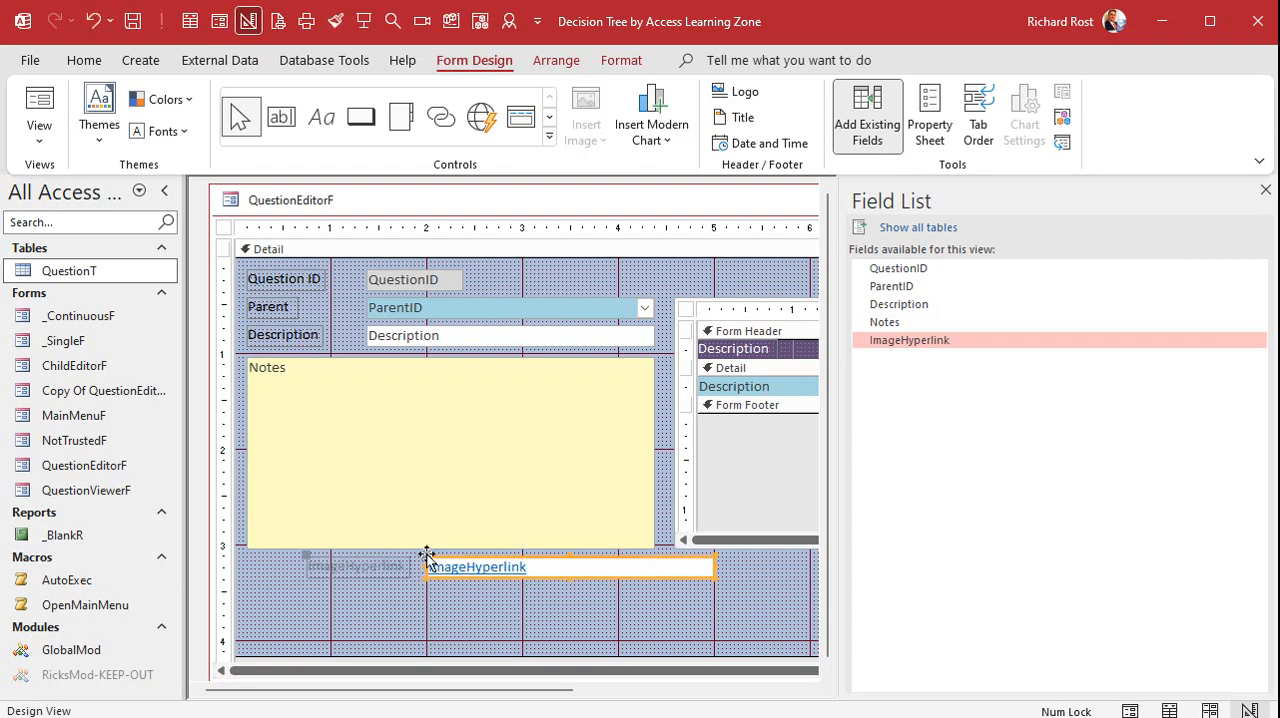
pyautogui.click(1265, 190)
pyautogui.click(565, 566)
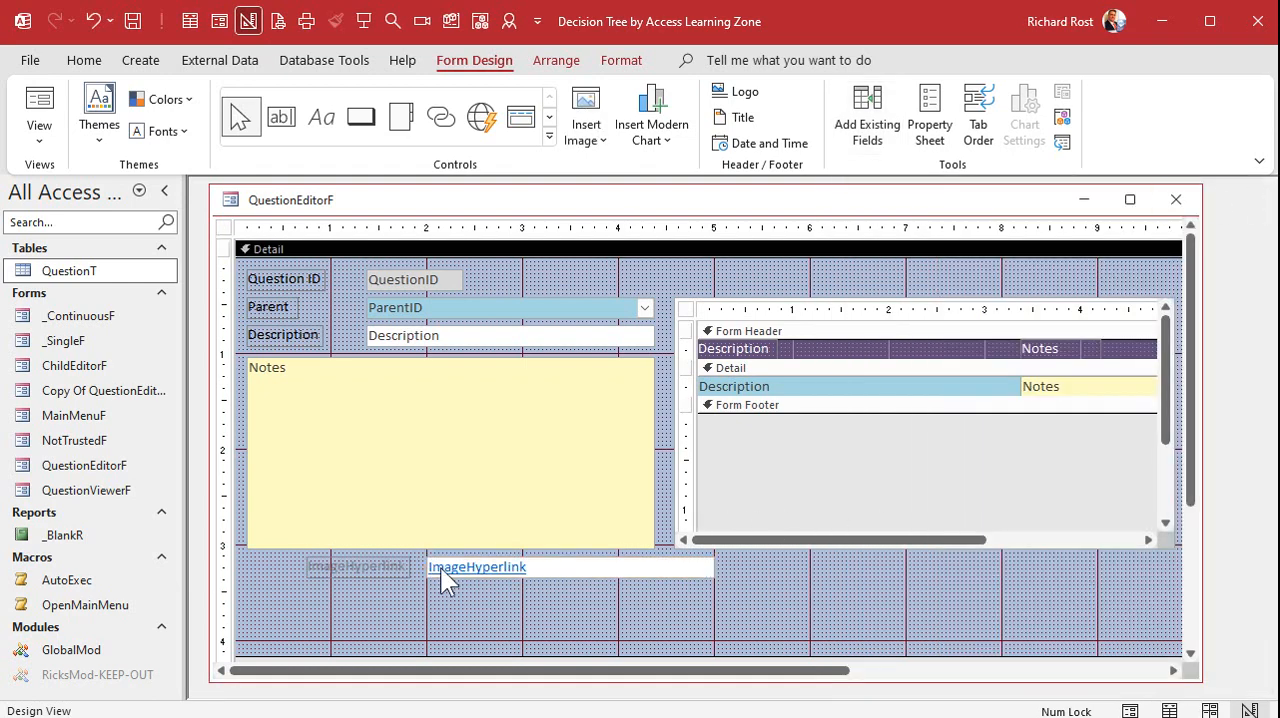
pyautogui.click(588, 567)
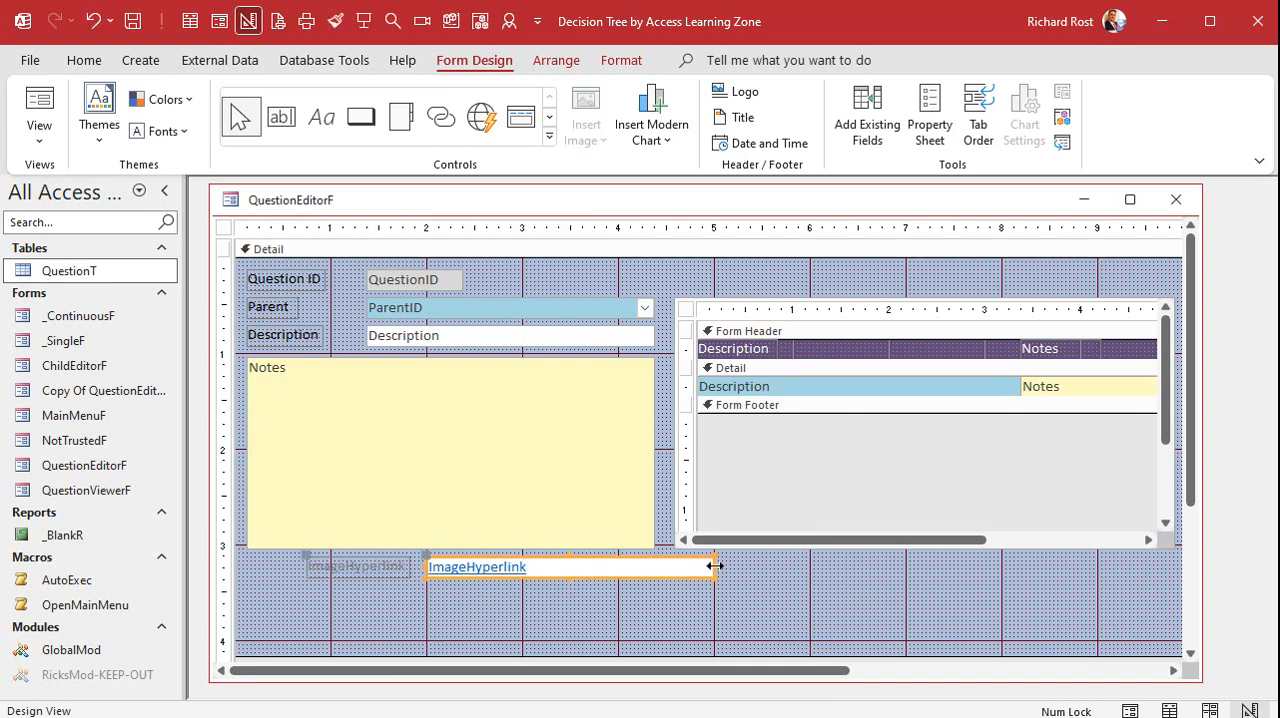
pyautogui.moveTo(712, 567); pyautogui.dragTo(600, 567)
# Change the caption of the ImageHyperlink field's label to "Drag and drop image here:"
pyautogui.click(385, 571)
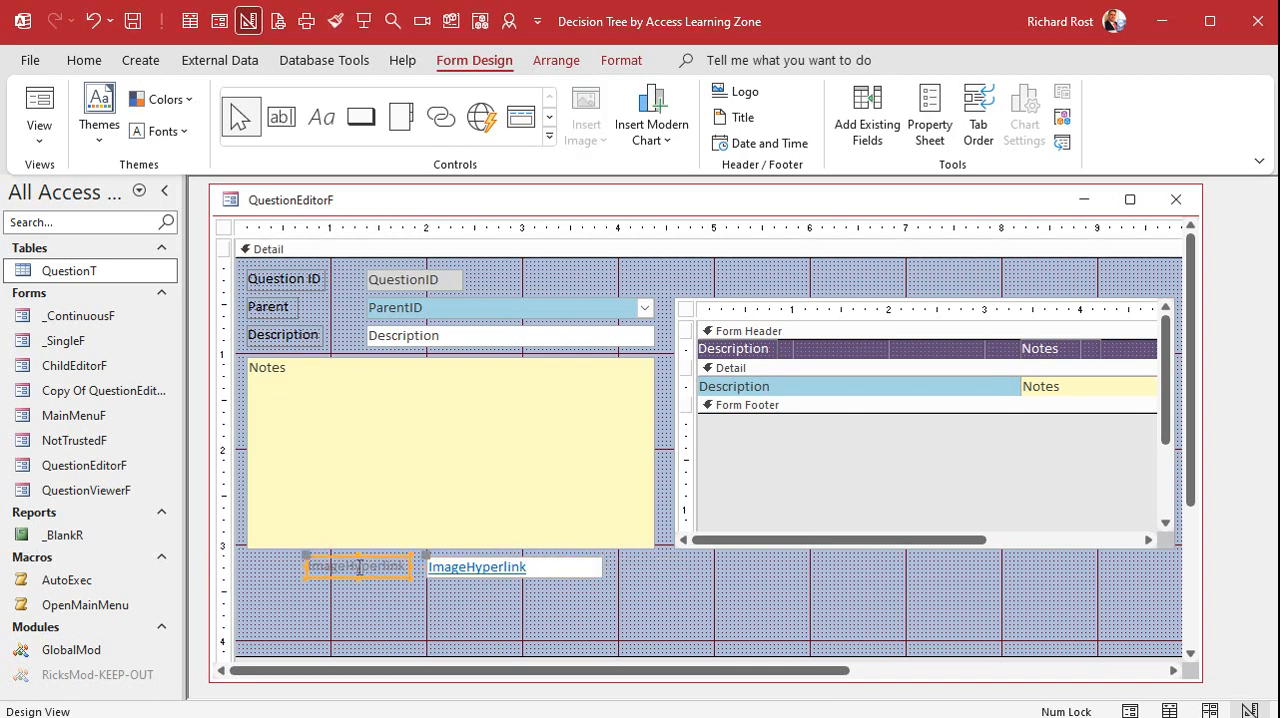
pyautogui.write('Dr')
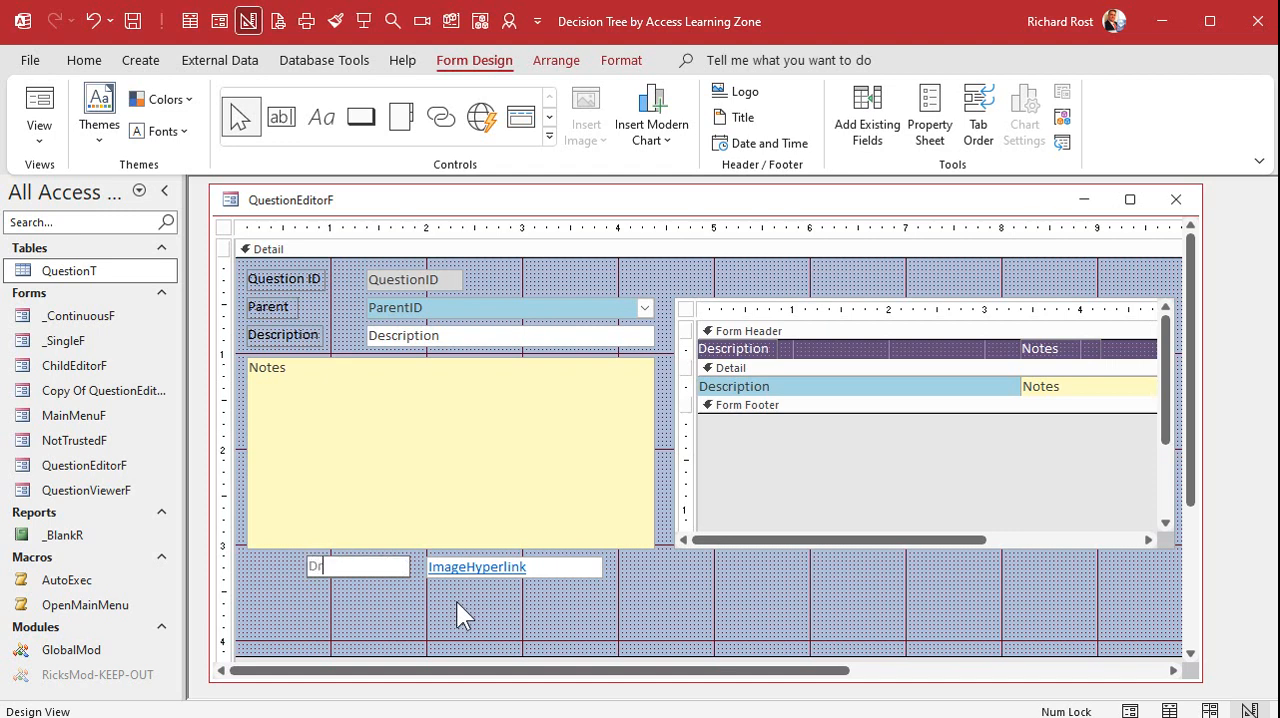
pyautogui.write('ag and drop image here:')
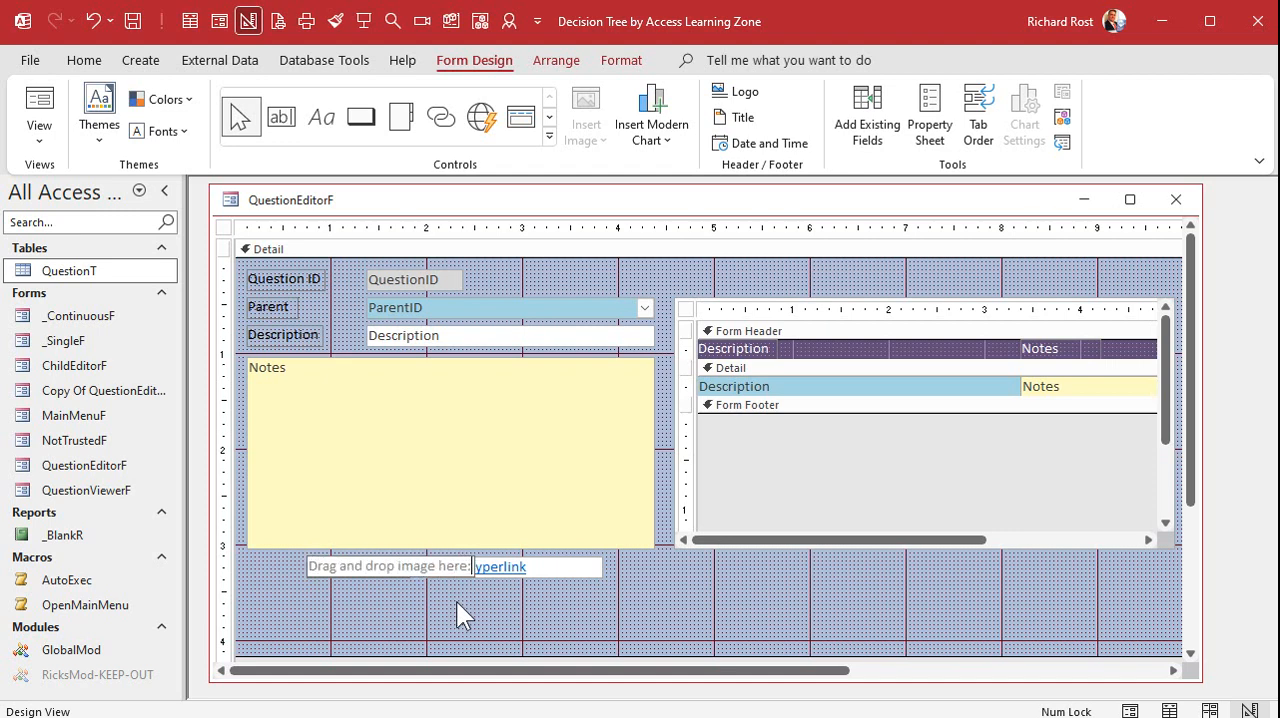
pyautogui.press('Return')
pyautogui.click(362, 602)
# Align the image label with the Notes box's left edge and widen the ImageHyperlink box to the Notes box's right edge
pyautogui.click(330, 568)
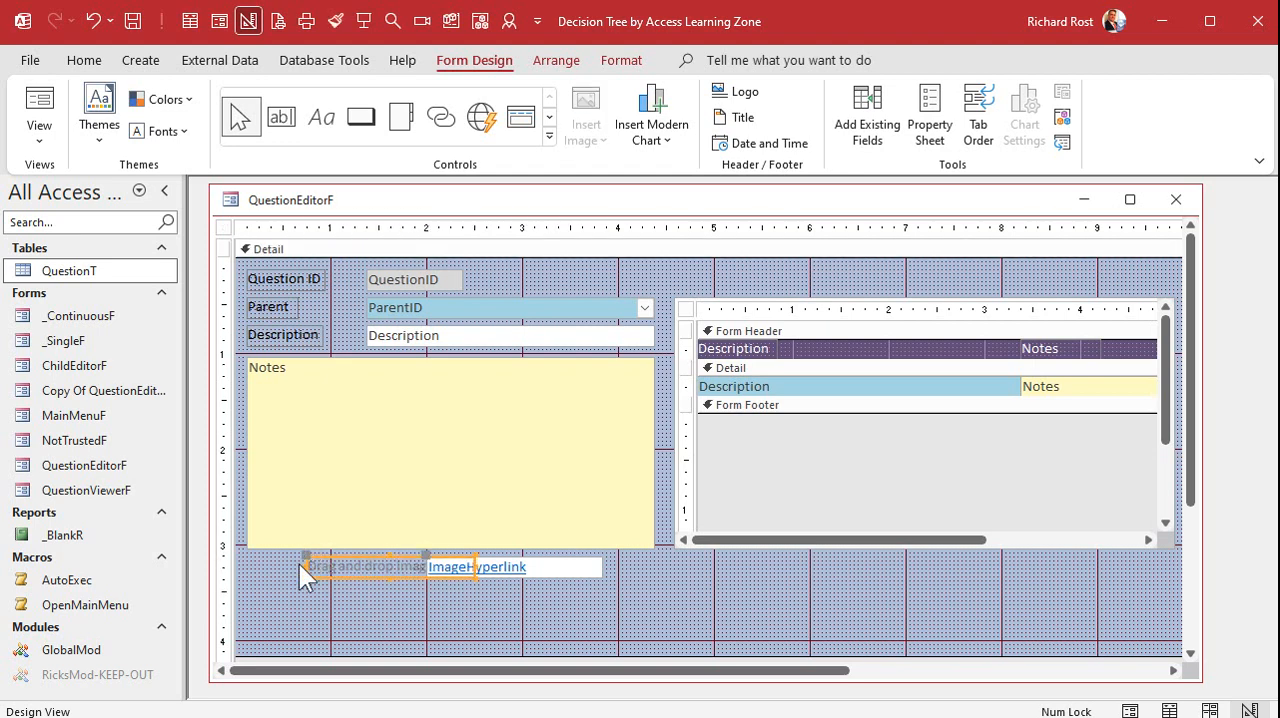
pyautogui.moveTo(299, 564); pyautogui.dragTo(246, 566)
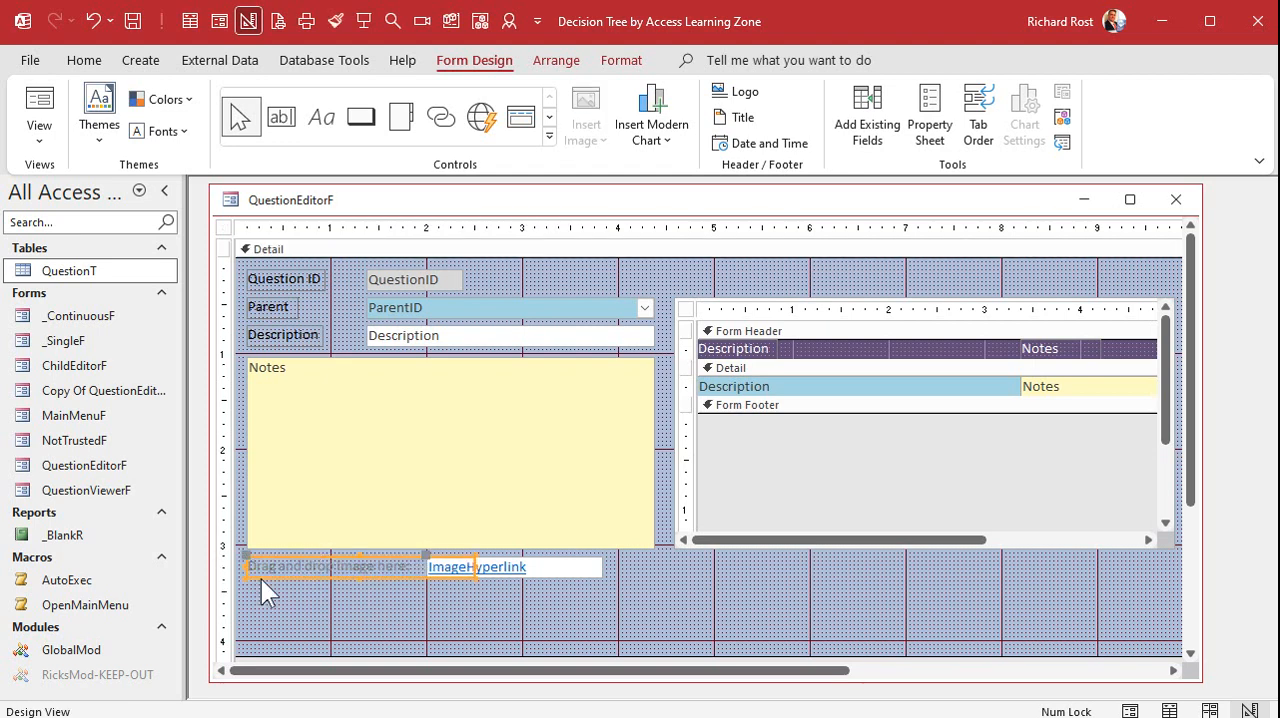
pyautogui.moveTo(472, 566); pyautogui.dragTo(414, 571)
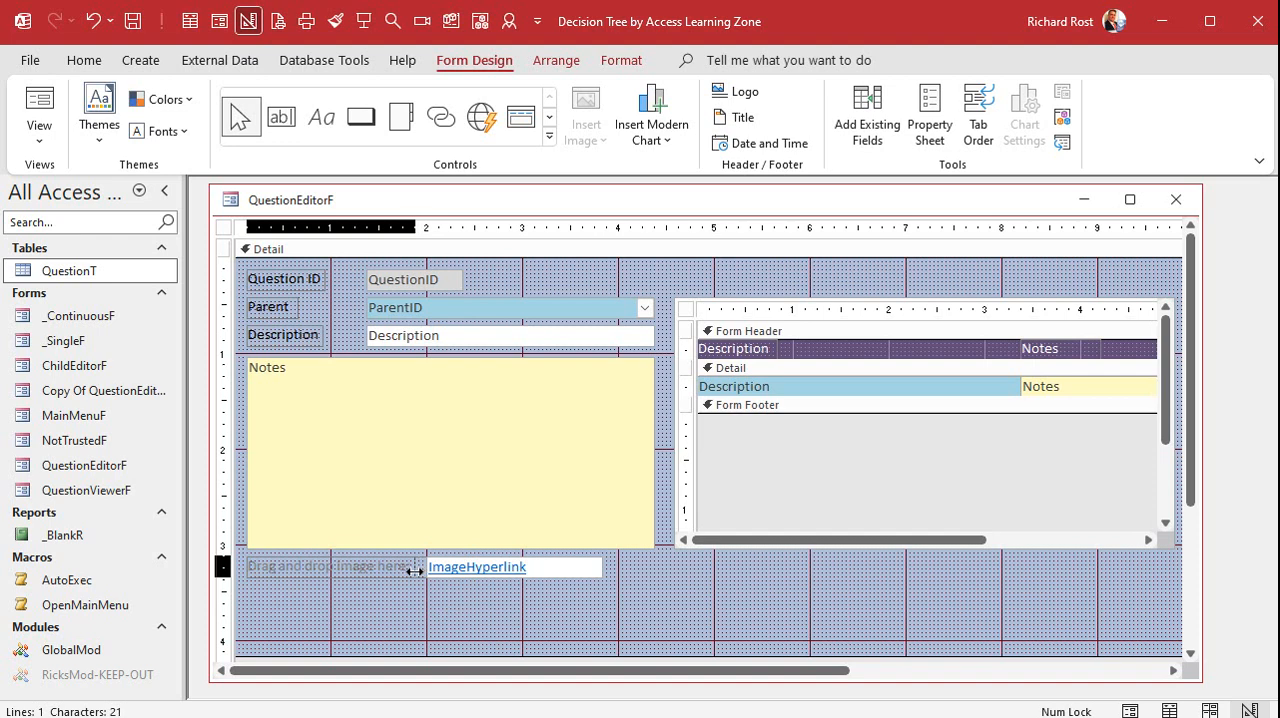
pyautogui.click(557, 567)
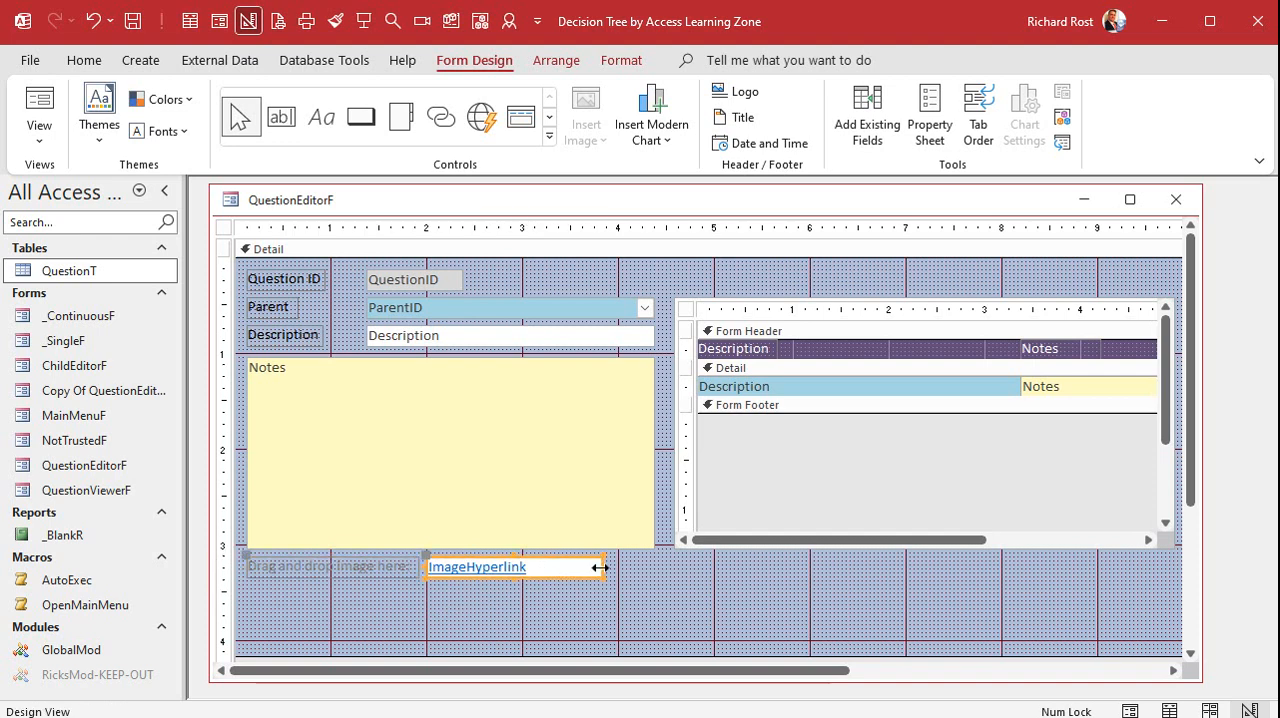
pyautogui.moveTo(598, 567); pyautogui.dragTo(654, 567)
pyautogui.click(617, 625)
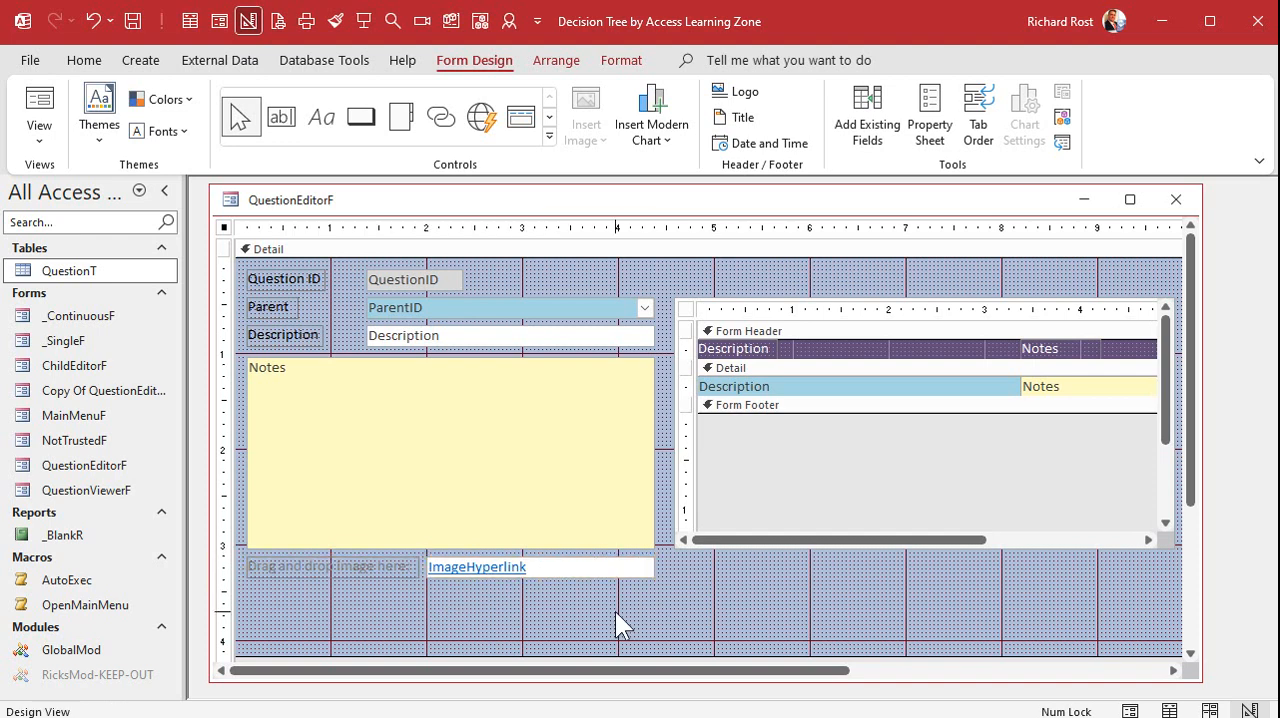
# Set the font color of the "Drag and drop image here:" label to black
pyautogui.click(371, 566)
pyautogui.click(610, 58)
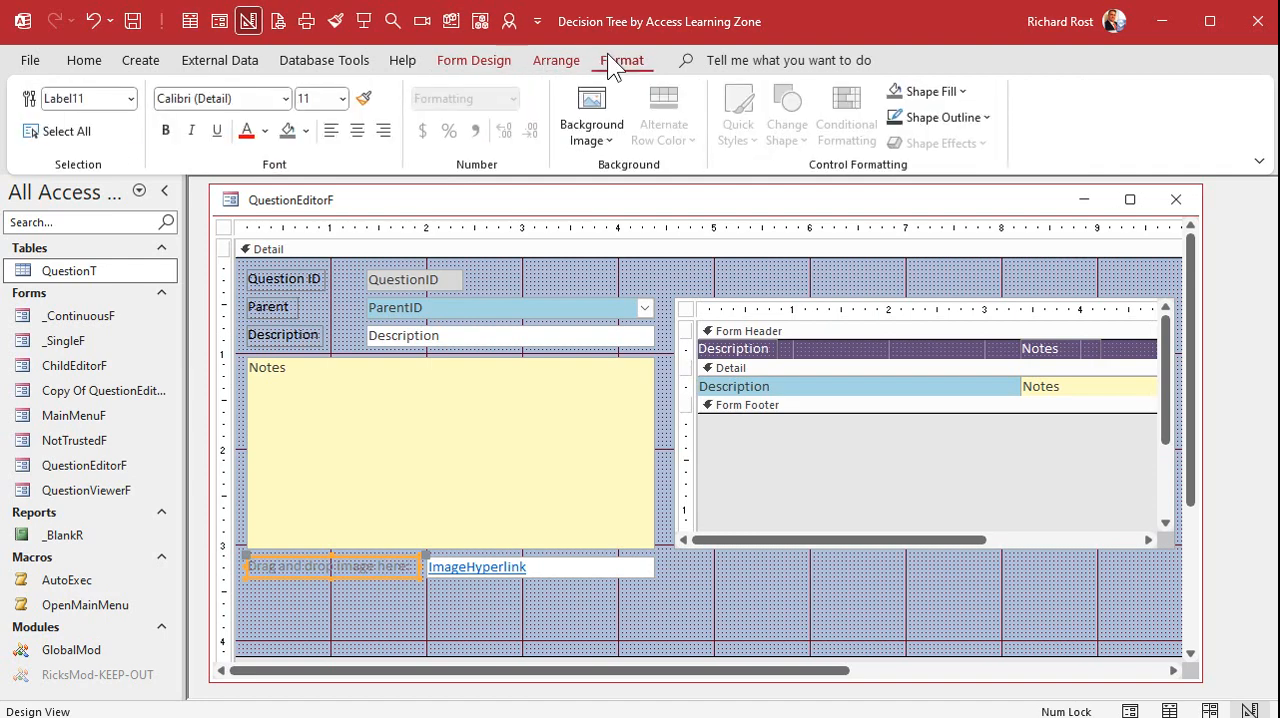
pyautogui.click(265, 131)
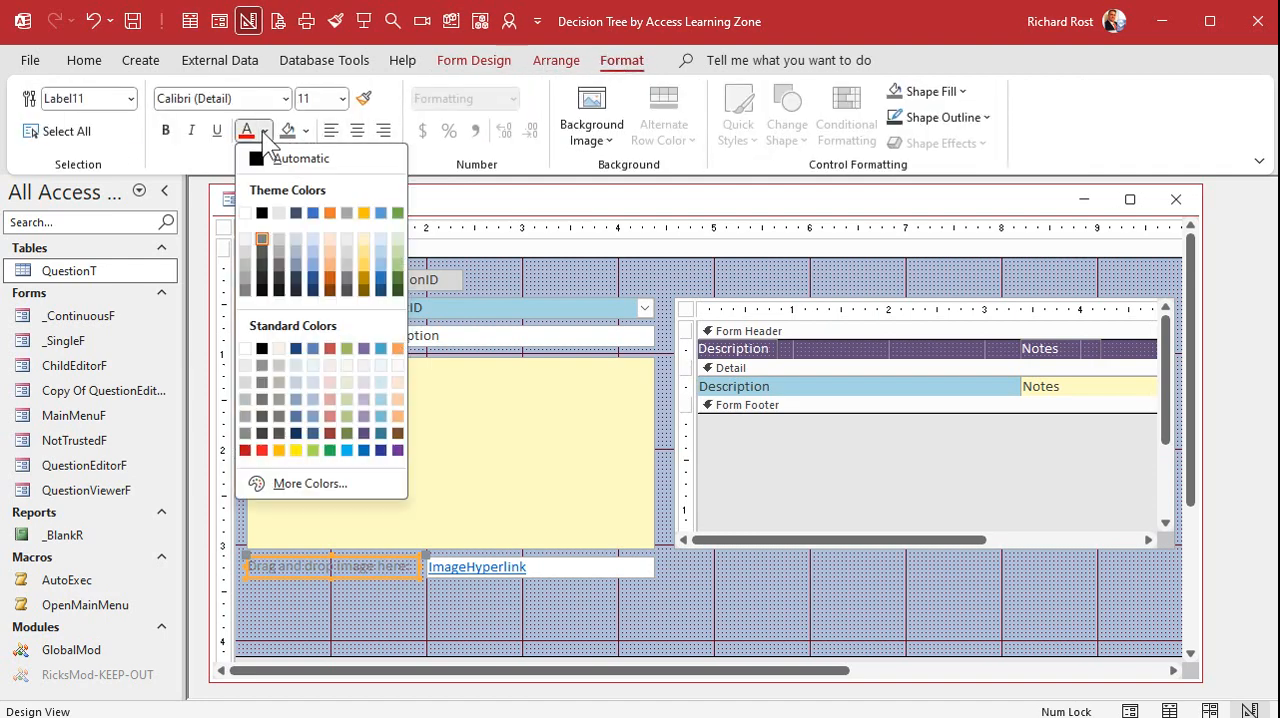
pyautogui.click(262, 348)
pyautogui.click(523, 619)
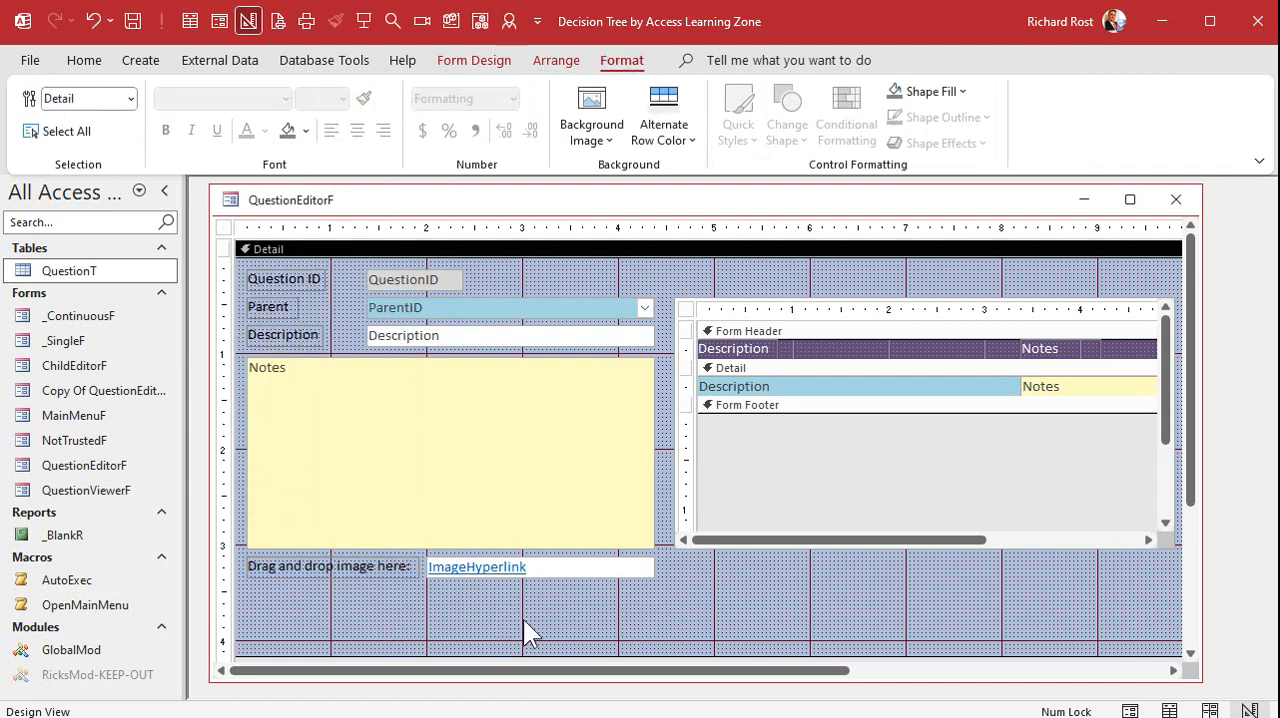
# Close the form design, reopen PC Troubleshooting in the editor and link kirk.JPG from the images folder in its image field
pyautogui.click(1176, 199)
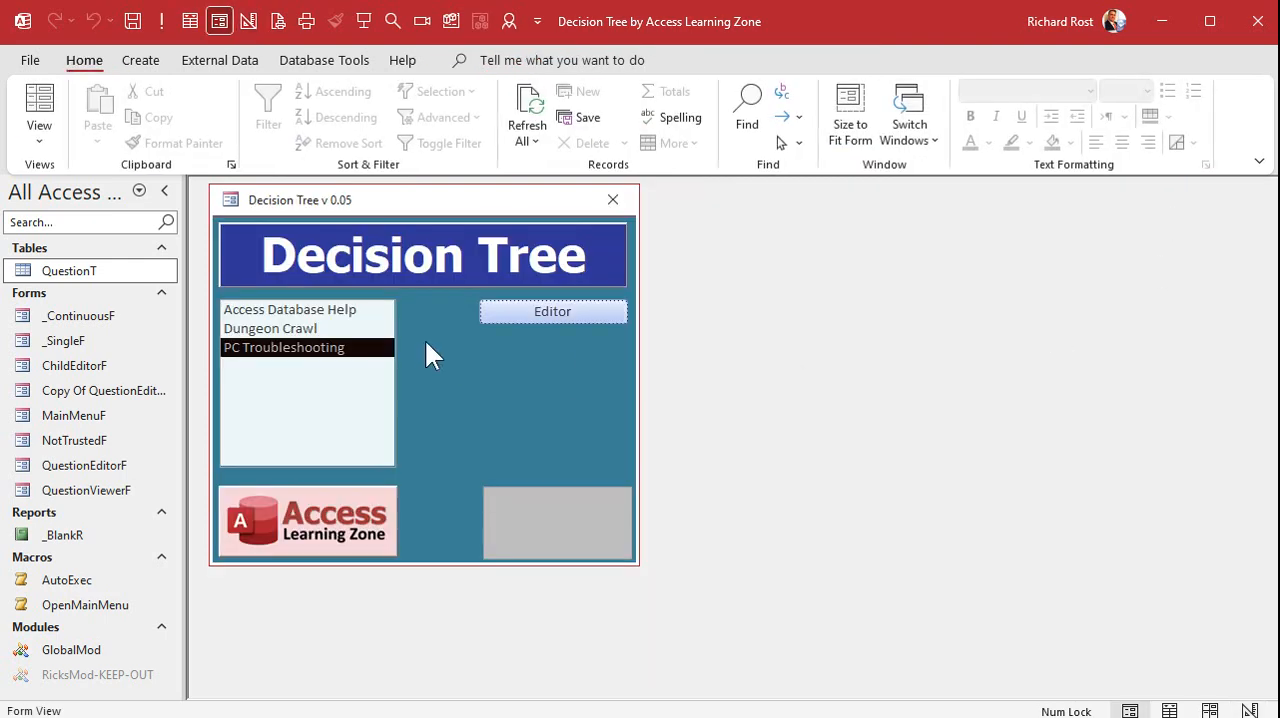
pyautogui.click(528, 313)
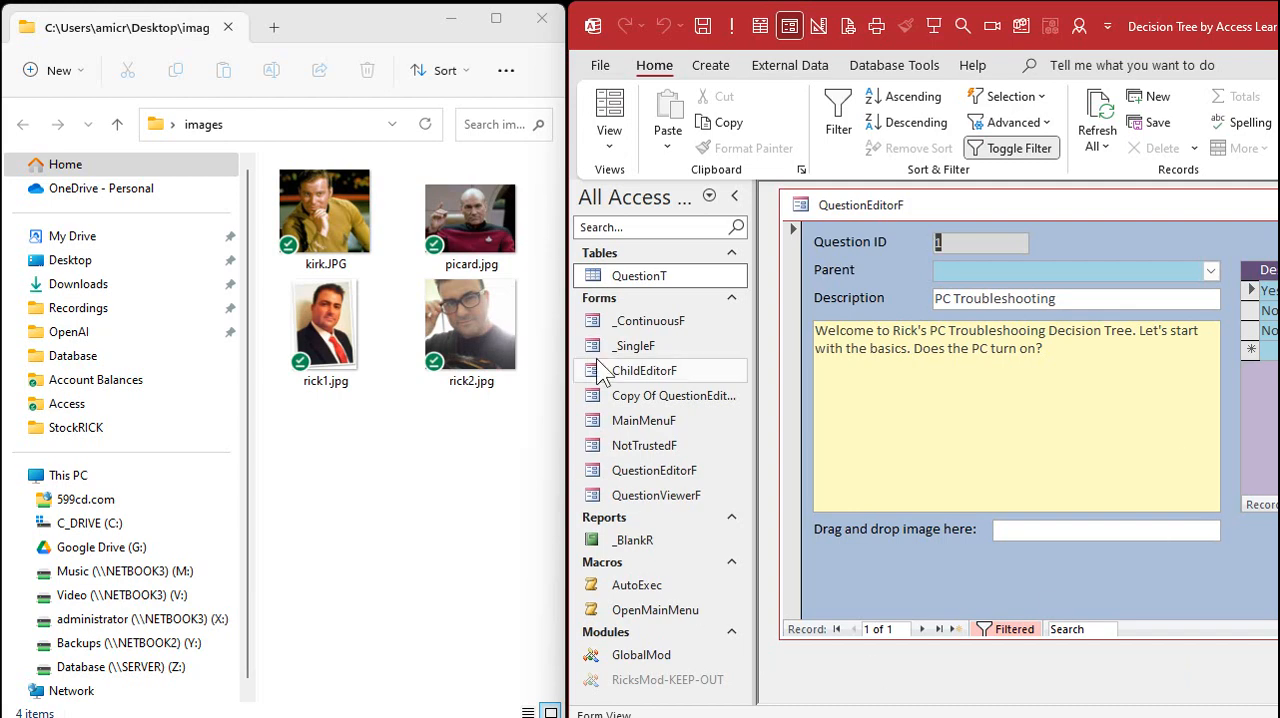
pyautogui.click(324, 196)
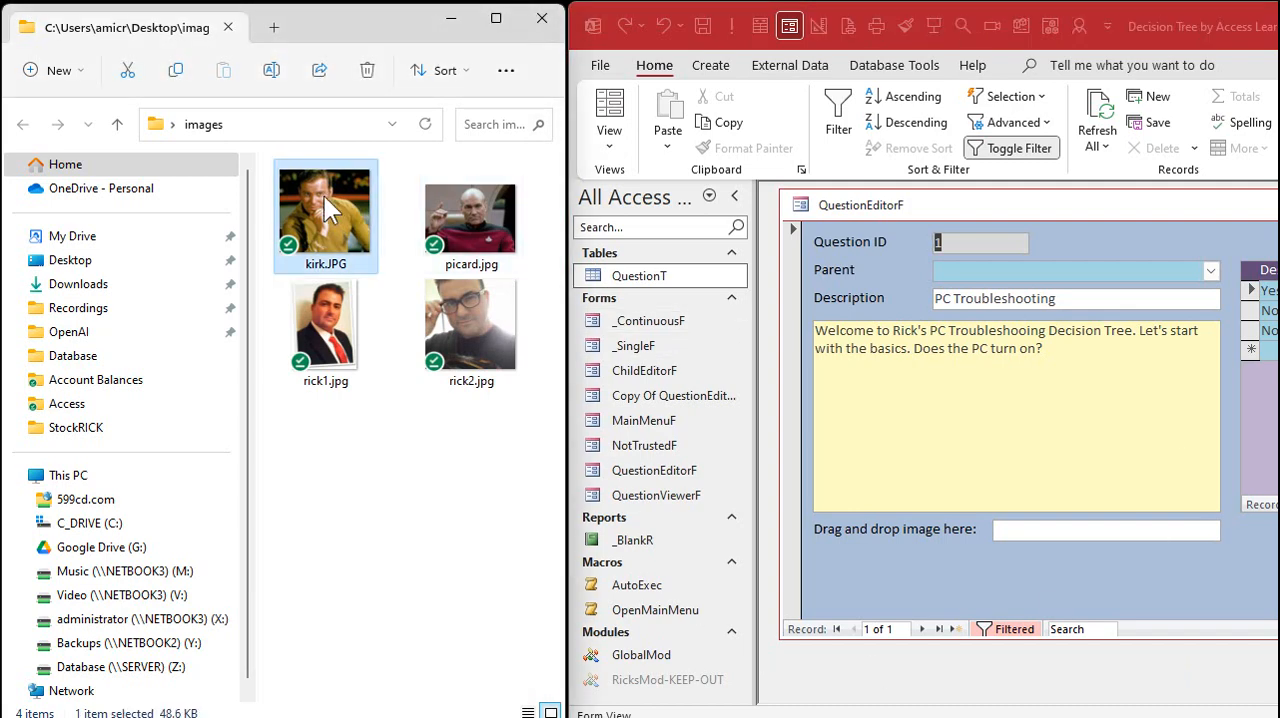
pyautogui.moveTo(324, 196); pyautogui.dragTo(1092, 529)
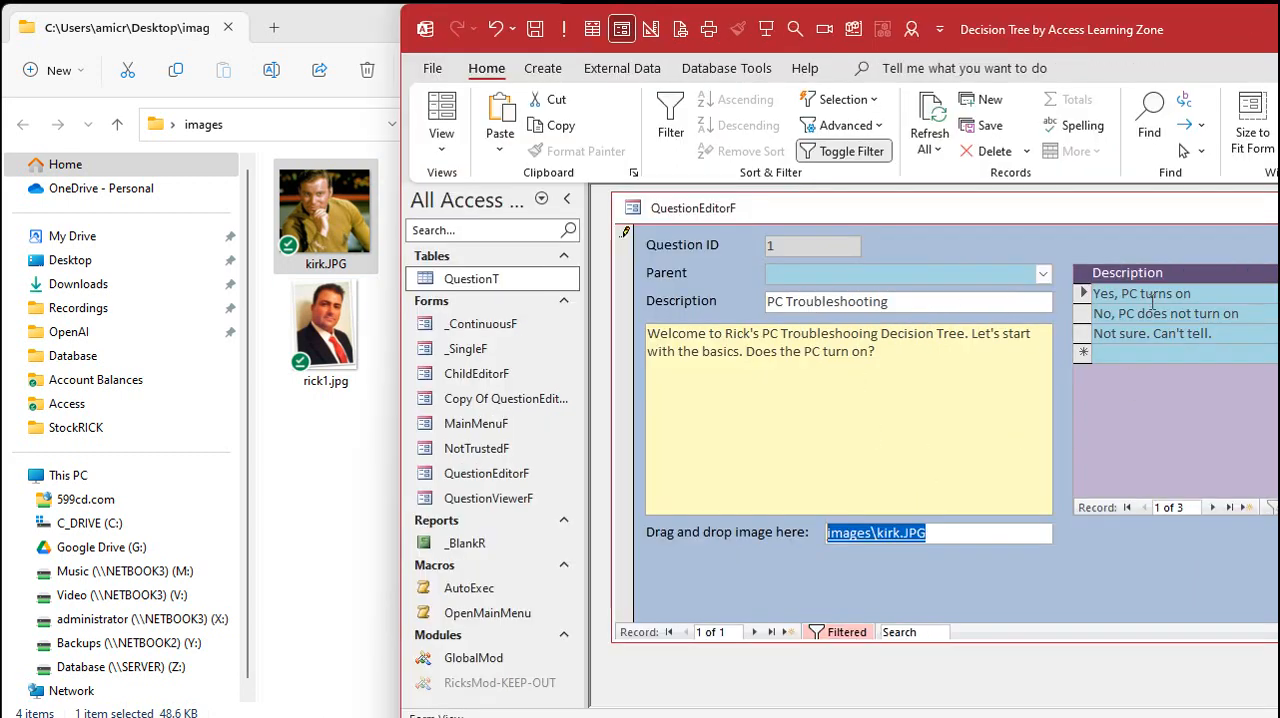
# Open the "Yes, PC turns on" record, link rick1.jpg in its image field and return to its parent question
pyautogui.doubleClick(1159, 293)
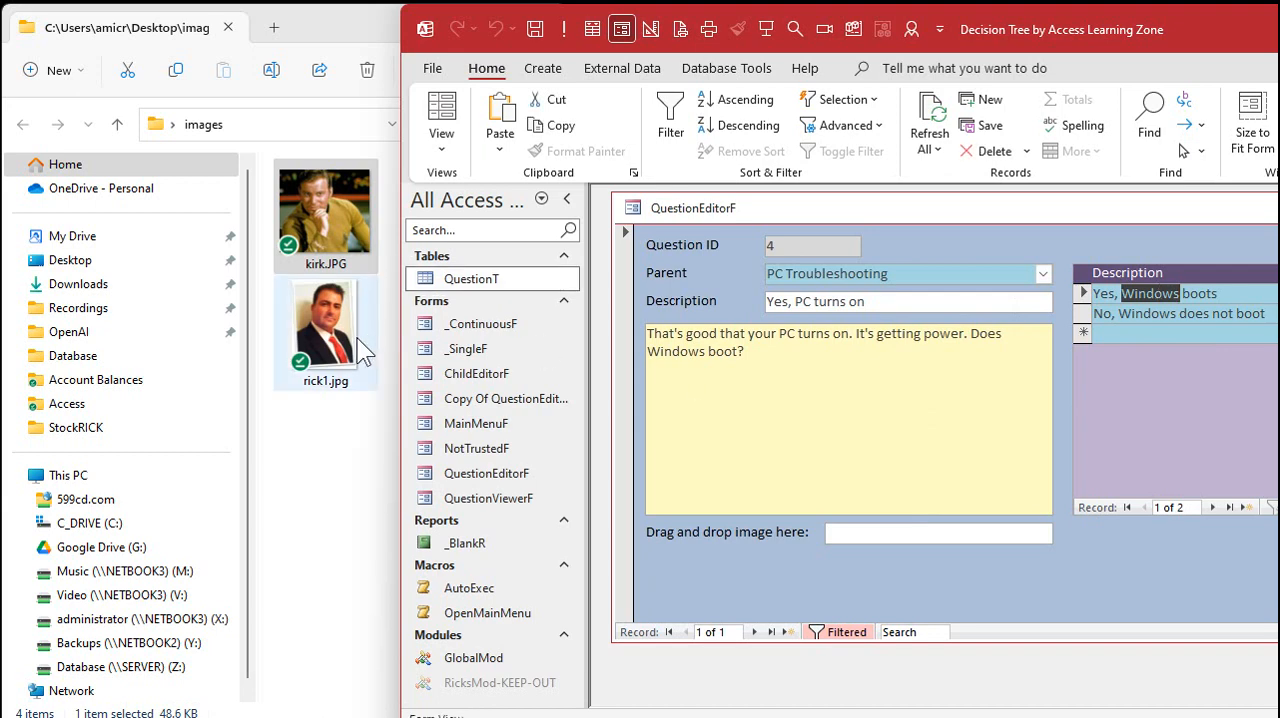
pyautogui.click(325, 325)
pyautogui.moveTo(314, 310); pyautogui.dragTo(874, 539)
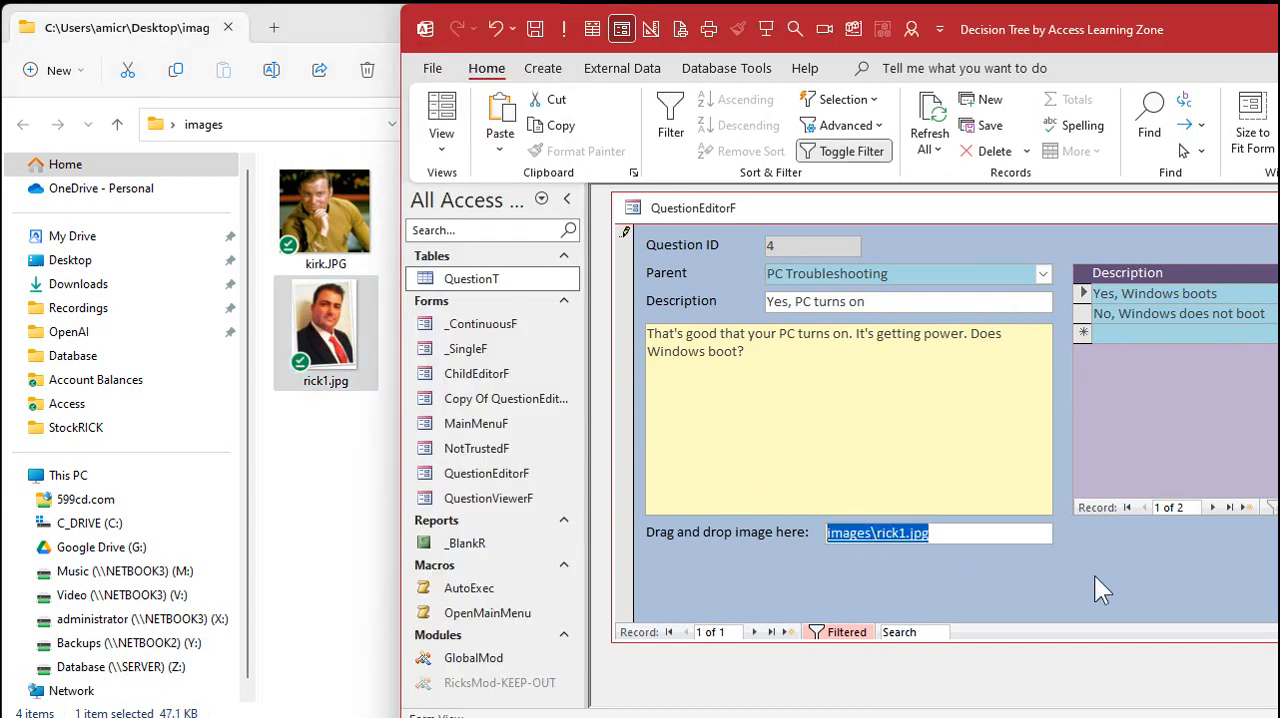
pyautogui.doubleClick(926, 267)
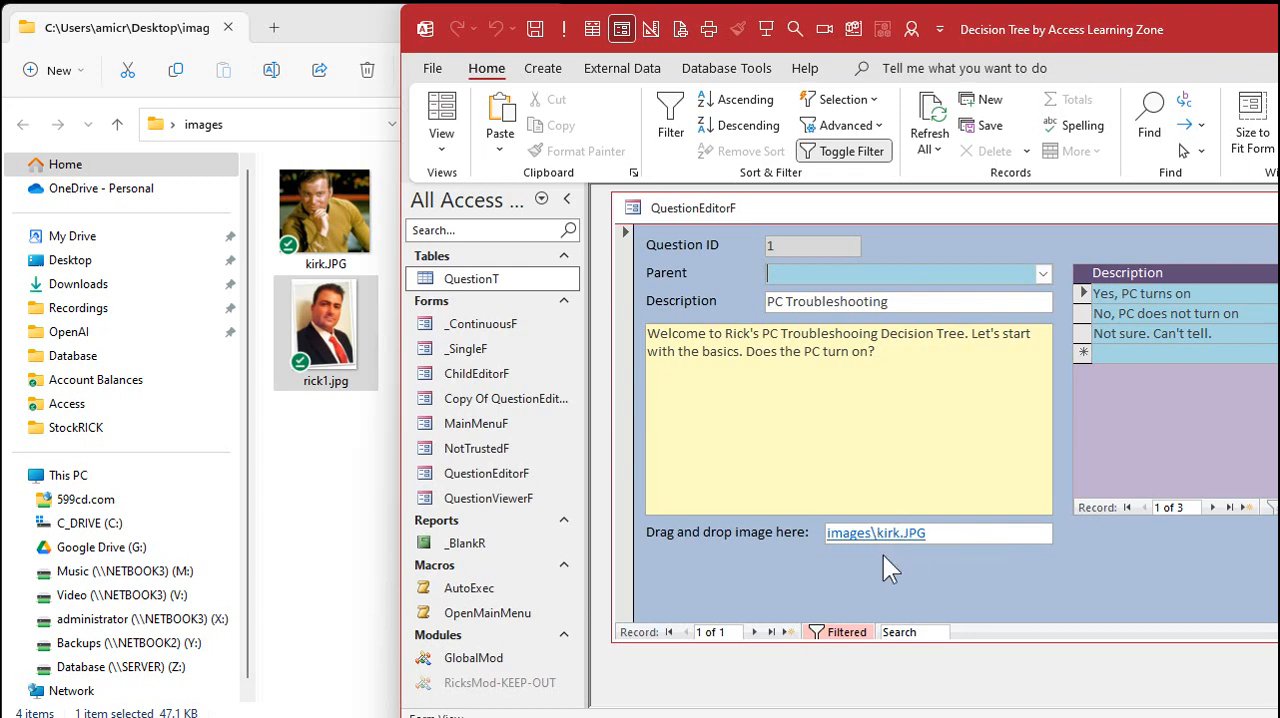
# In the Design View of QuestionEditorF, place a command button below the ImageHyperlink box without using the wizard
pyautogui.rightClick(893, 207)
pyautogui.click(985, 365)
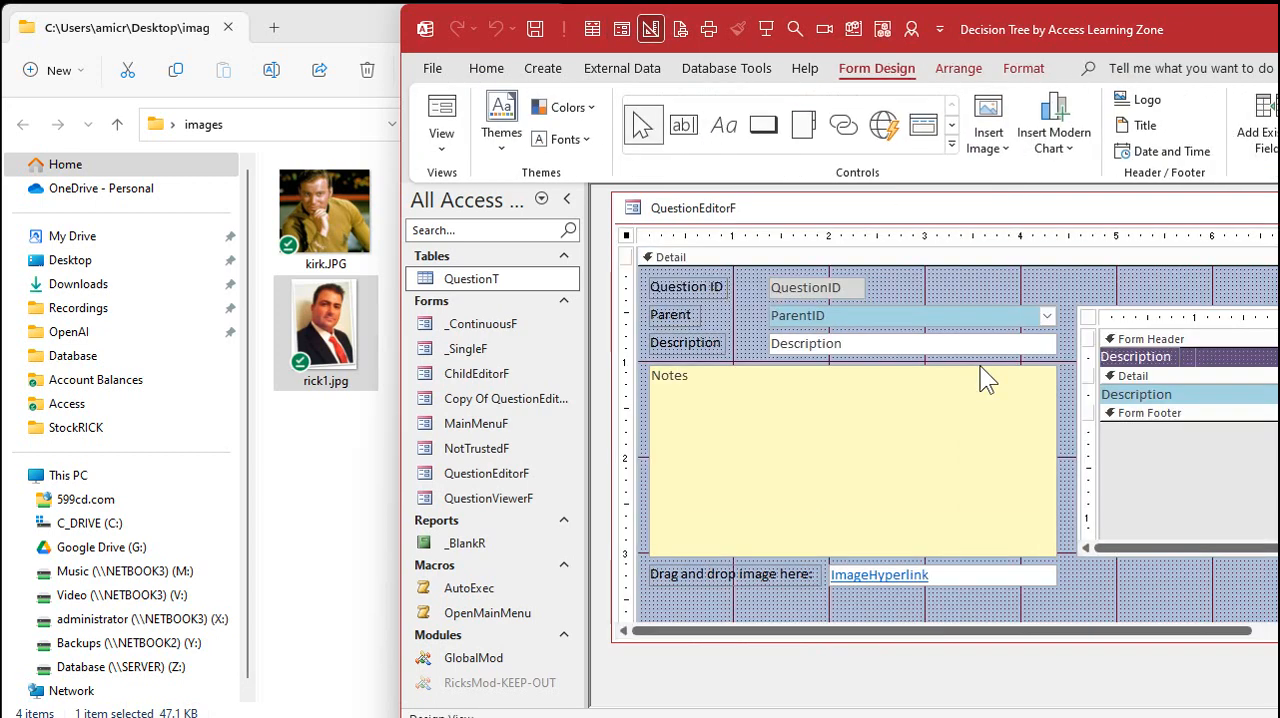
pyautogui.click(764, 126)
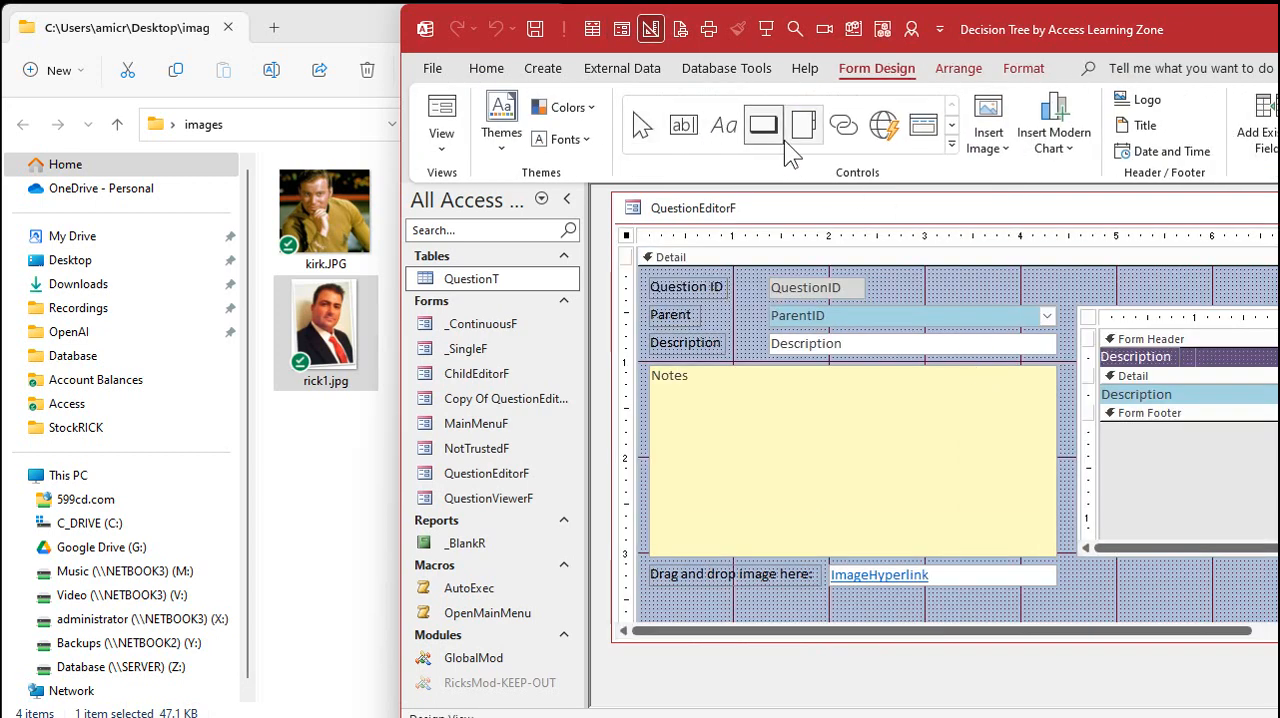
pyautogui.click(861, 597)
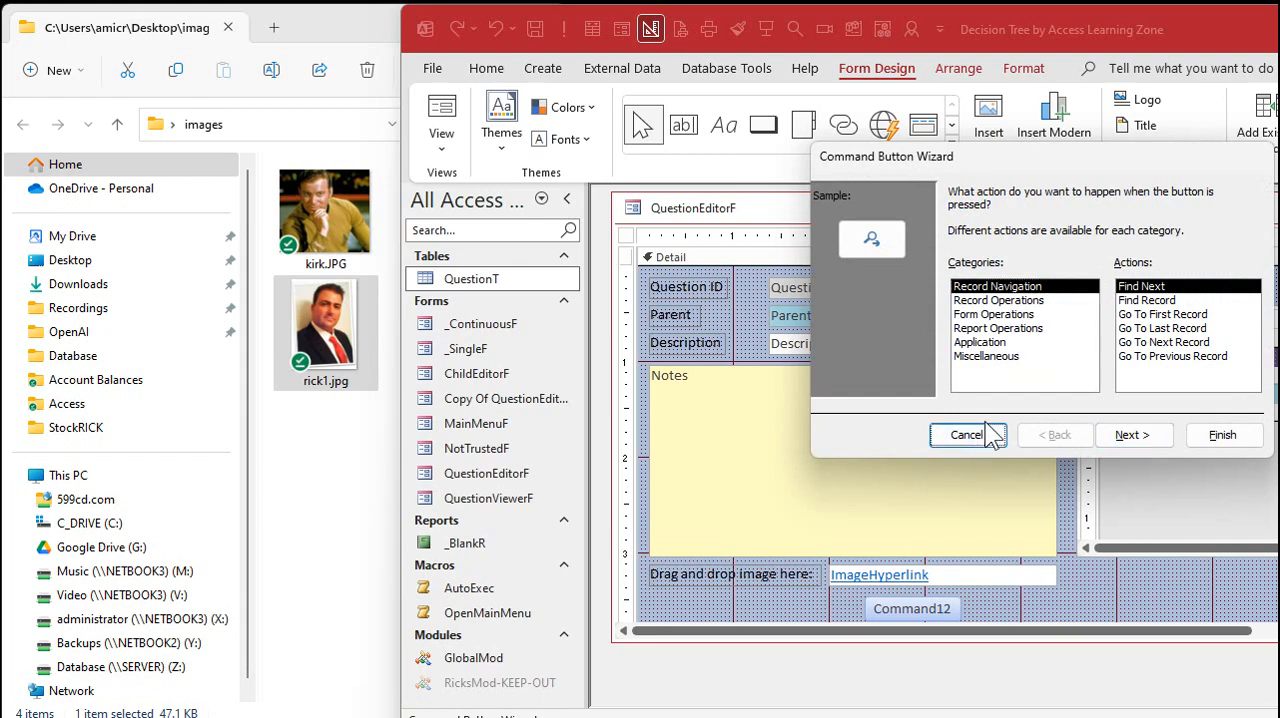
pyautogui.click(966, 436)
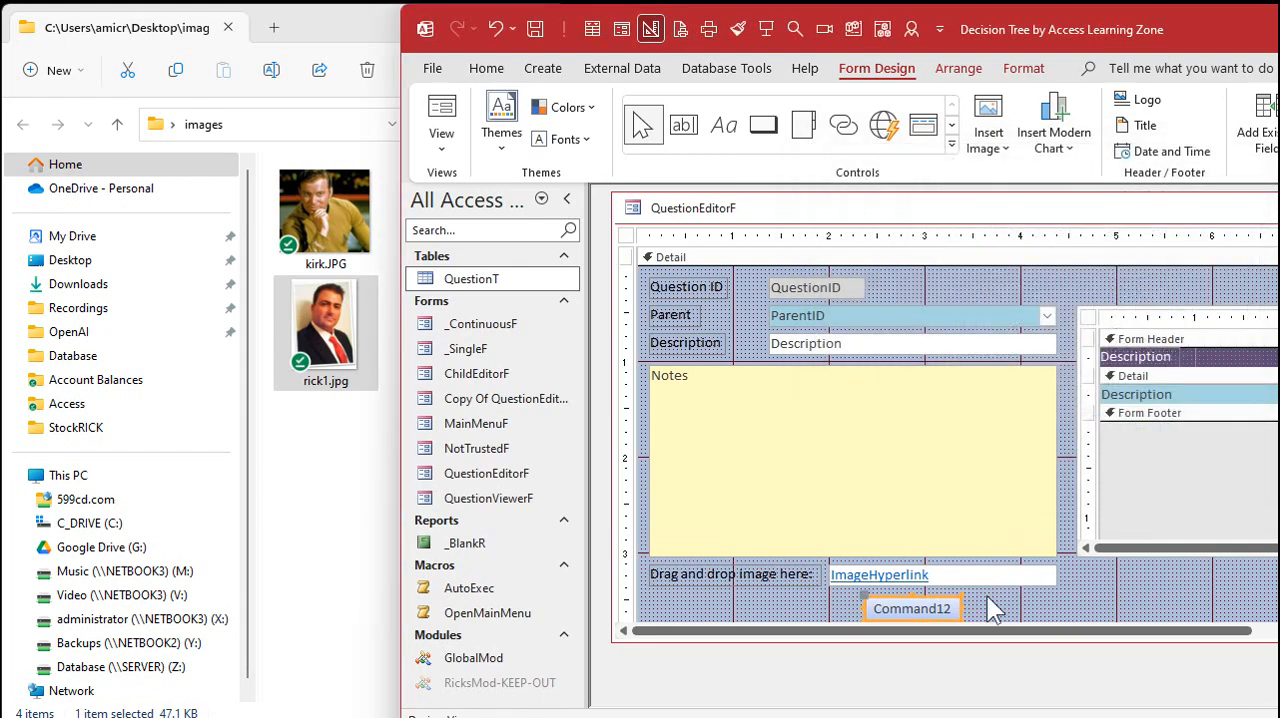
# Open the new command button's click event procedure in the Visual Basic editor
pyautogui.rightClick(932, 600)
pyautogui.click(995, 8)
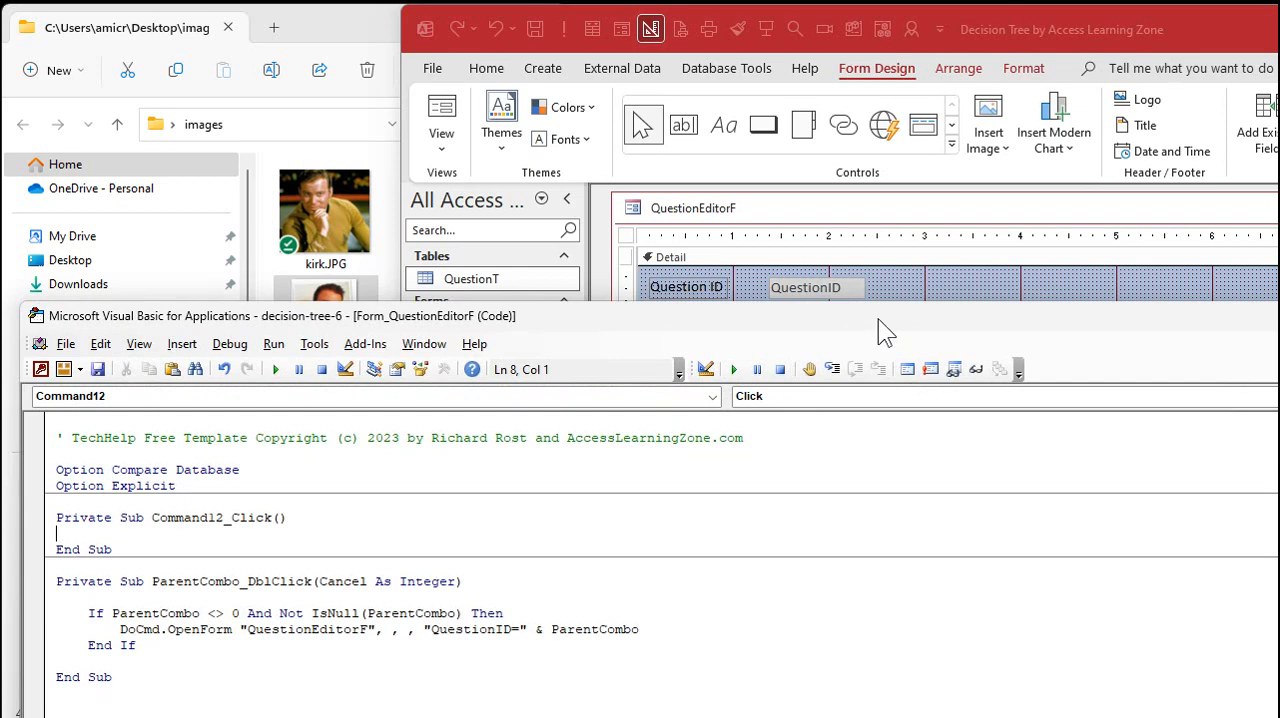
pyautogui.moveTo(878, 318); pyautogui.dragTo(1230, 52)
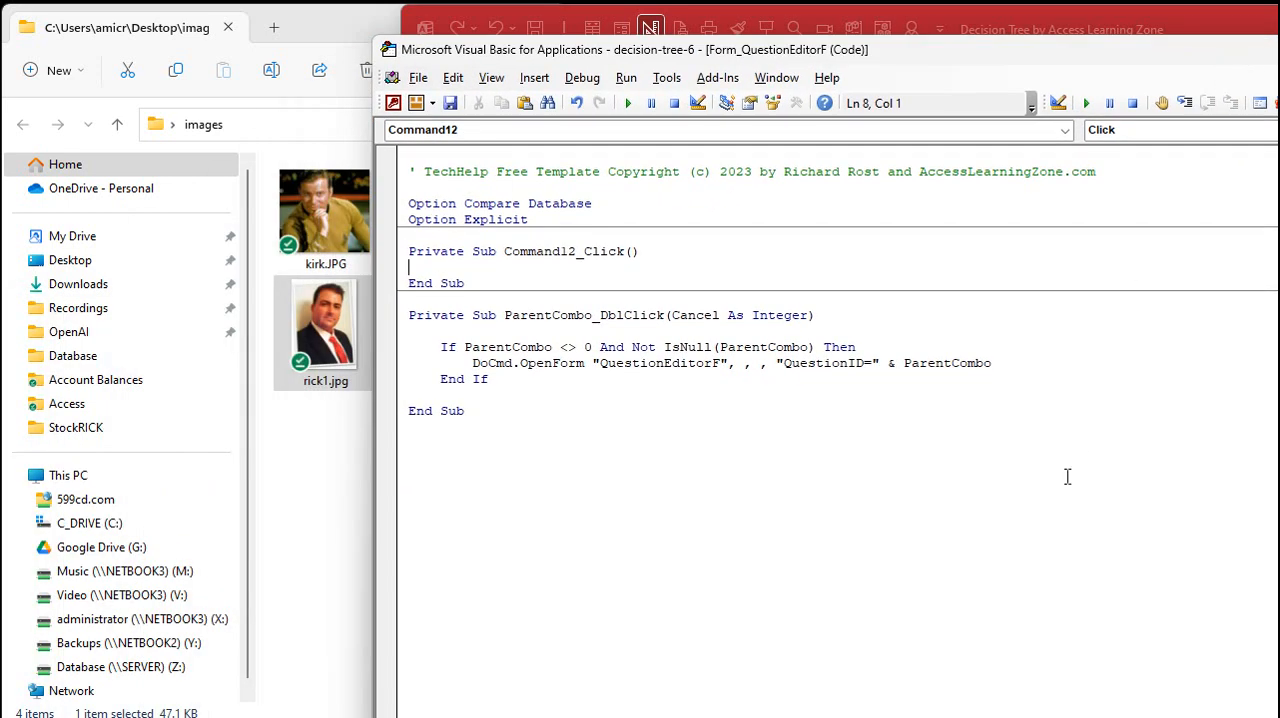
# Add the statement MsgBox ImageHyperlink.Value to the button's click procedure
pyautogui.press('Return')
pyautogui.press('Return')
pyautogui.press('Up')
pyautogui.press('Tab')
pyautogui.write('msgbox ')
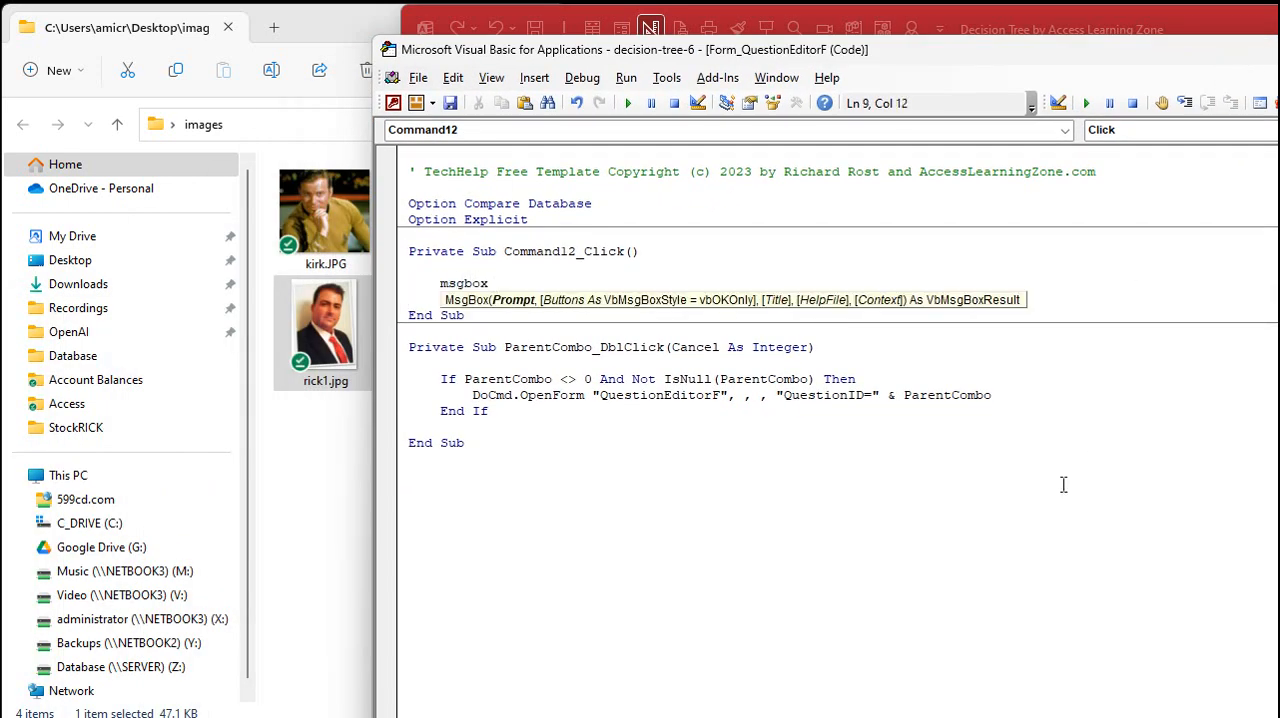
pyautogui.write('hy')
pyautogui.press('BackSpace')
pyautogui.press('BackSpace')
pyautogui.write('imagehyperlink.Value')
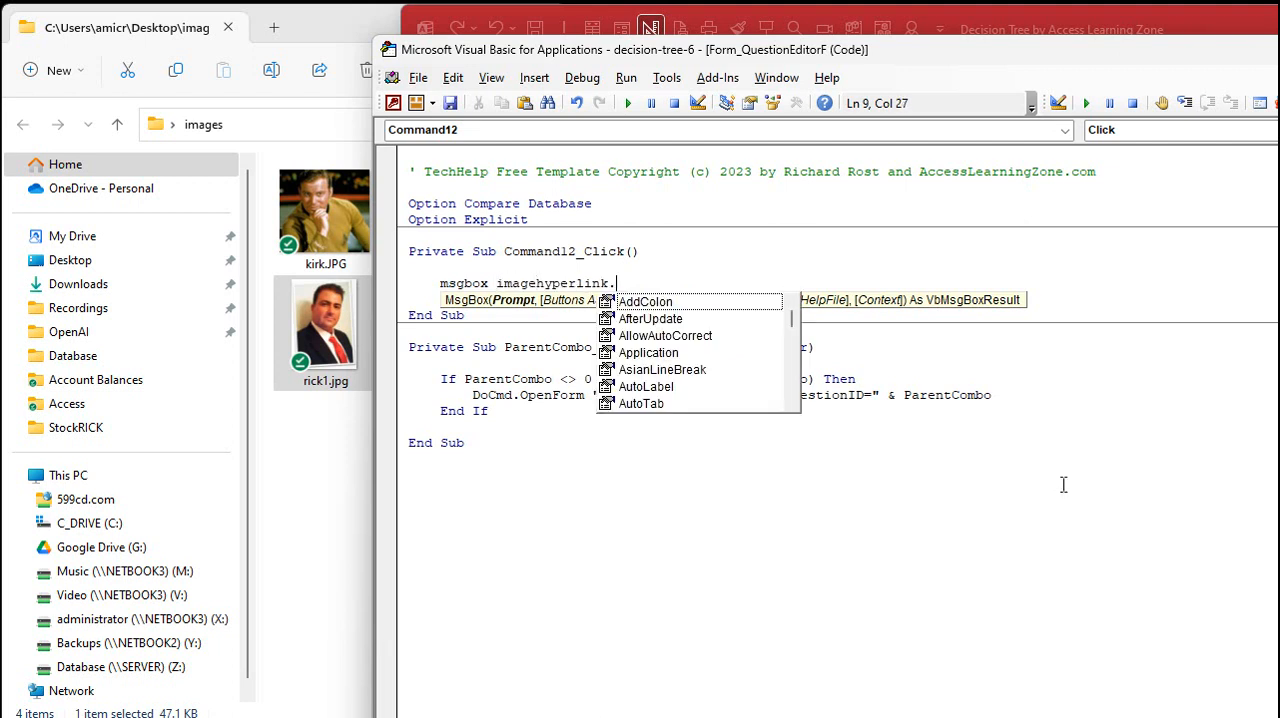
pyautogui.press('Down')
pyautogui.press('Down')
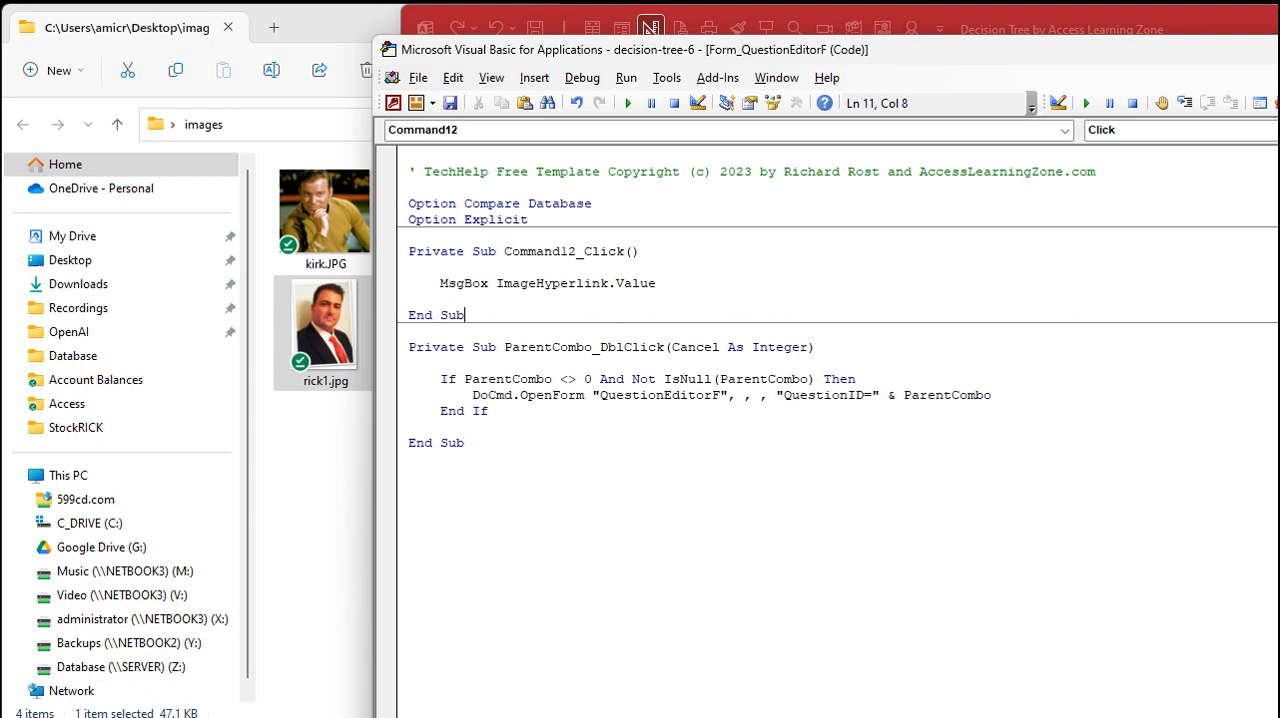
# Close the form design, reopen PC Troubleshooting in the editor and test the Command12 button, dismissing its message
pyautogui.hotkey('alt', 'F11')
pyautogui.hotkey('ctrl', 'w')
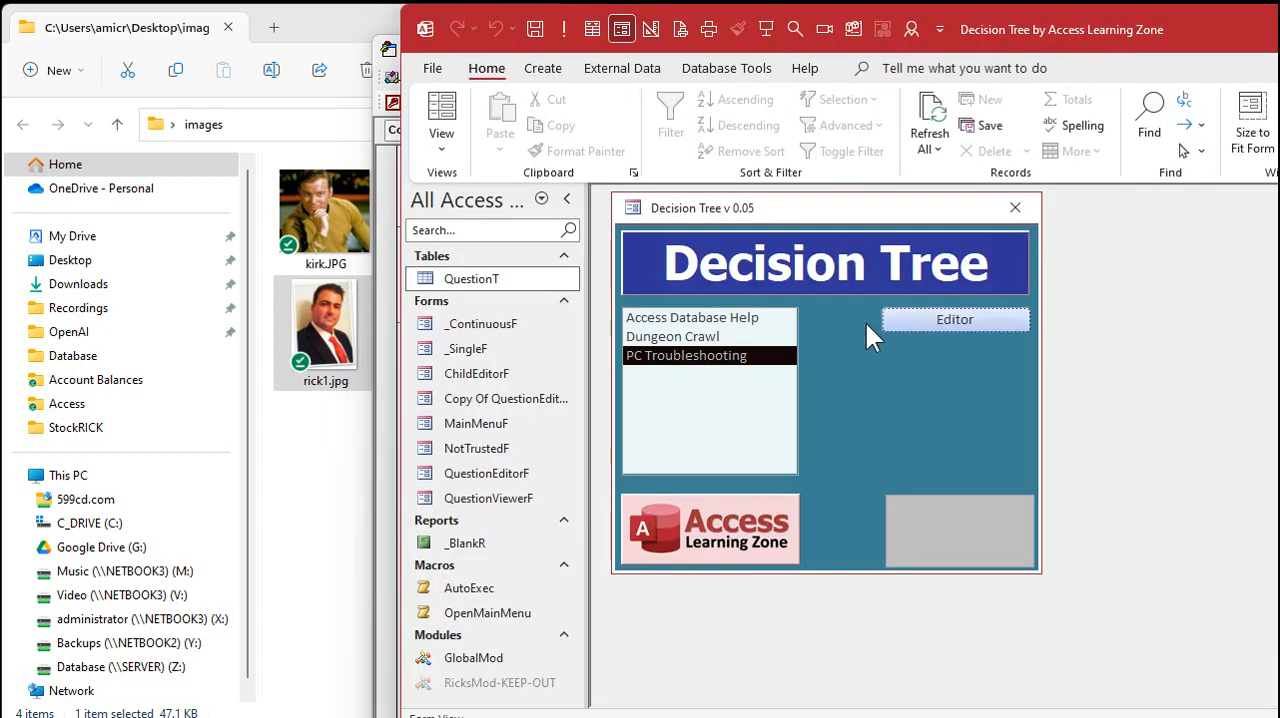
pyautogui.click(921, 321)
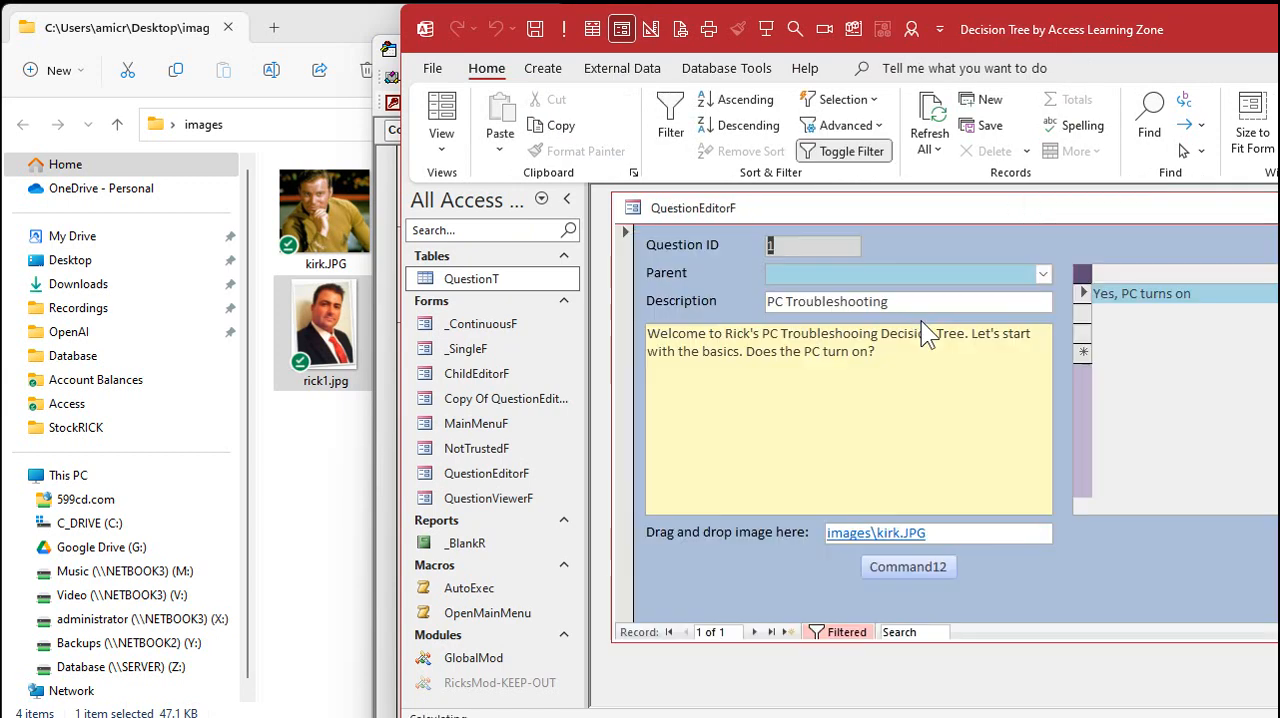
pyautogui.click(900, 570)
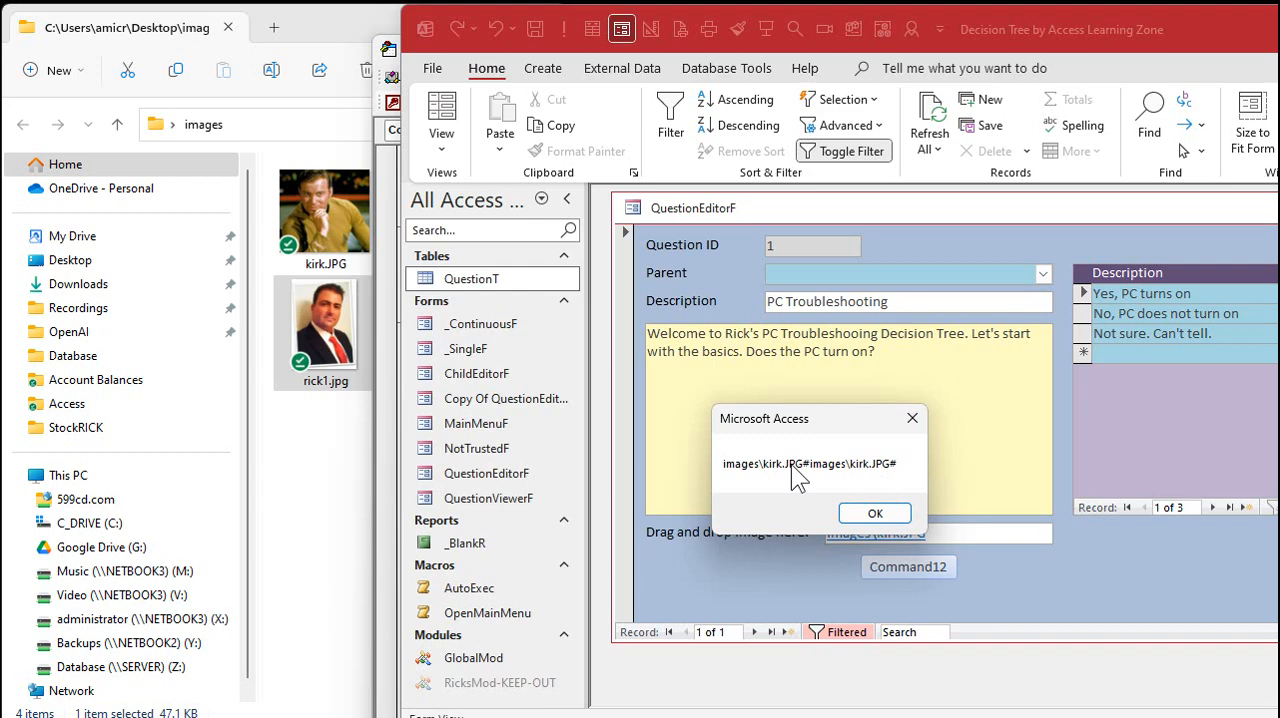
pyautogui.click(875, 513)
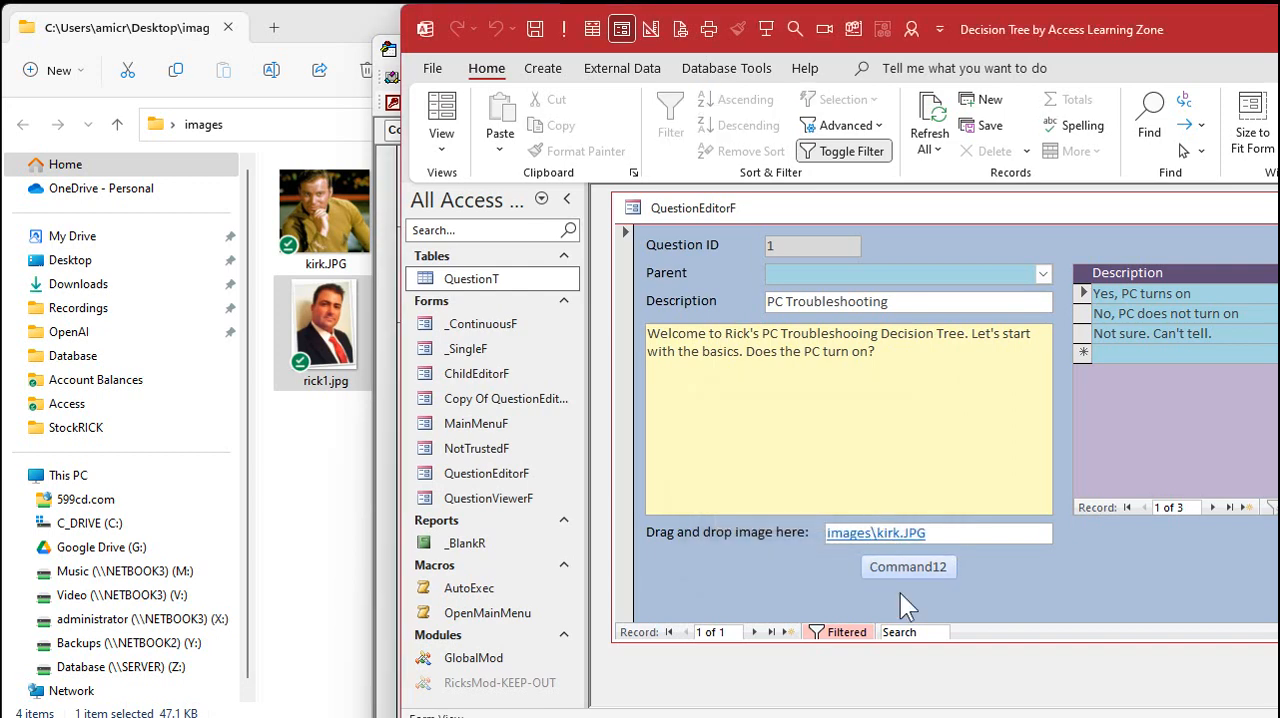
# Change the button's message expression in the code to ImageHyperlink.Hyperlink.Address
pyautogui.hotkey('alt', 'F11')
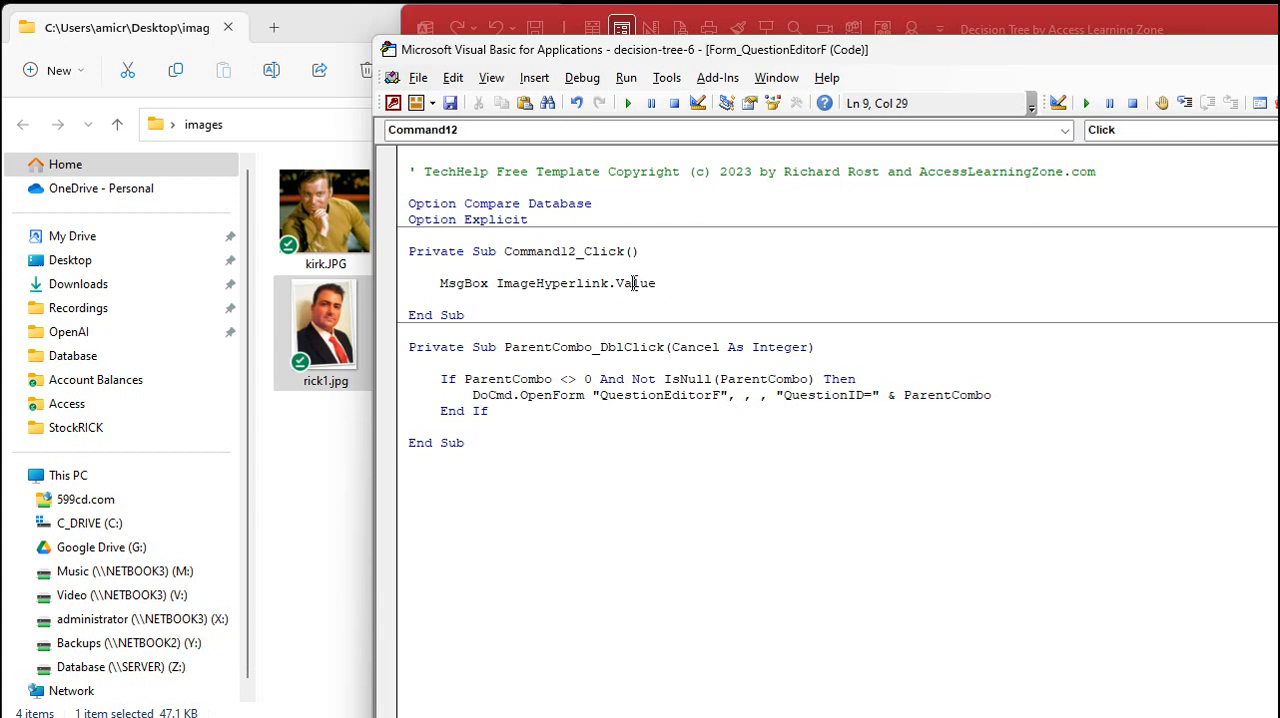
pyautogui.doubleClick(636, 283)
pyautogui.press('BackSpace')
pyautogui.press('BackSpace')
pyautogui.write('.Hyperlink.')
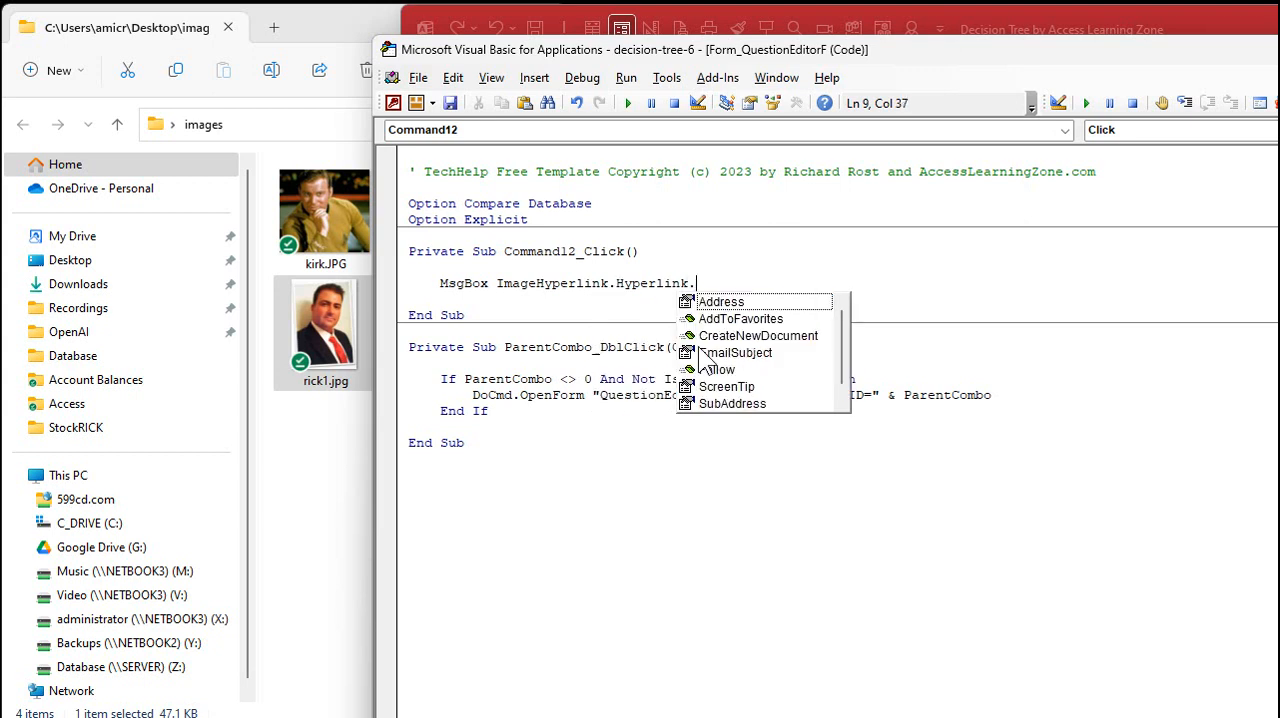
pyautogui.write('Address')
pyautogui.press('Down')
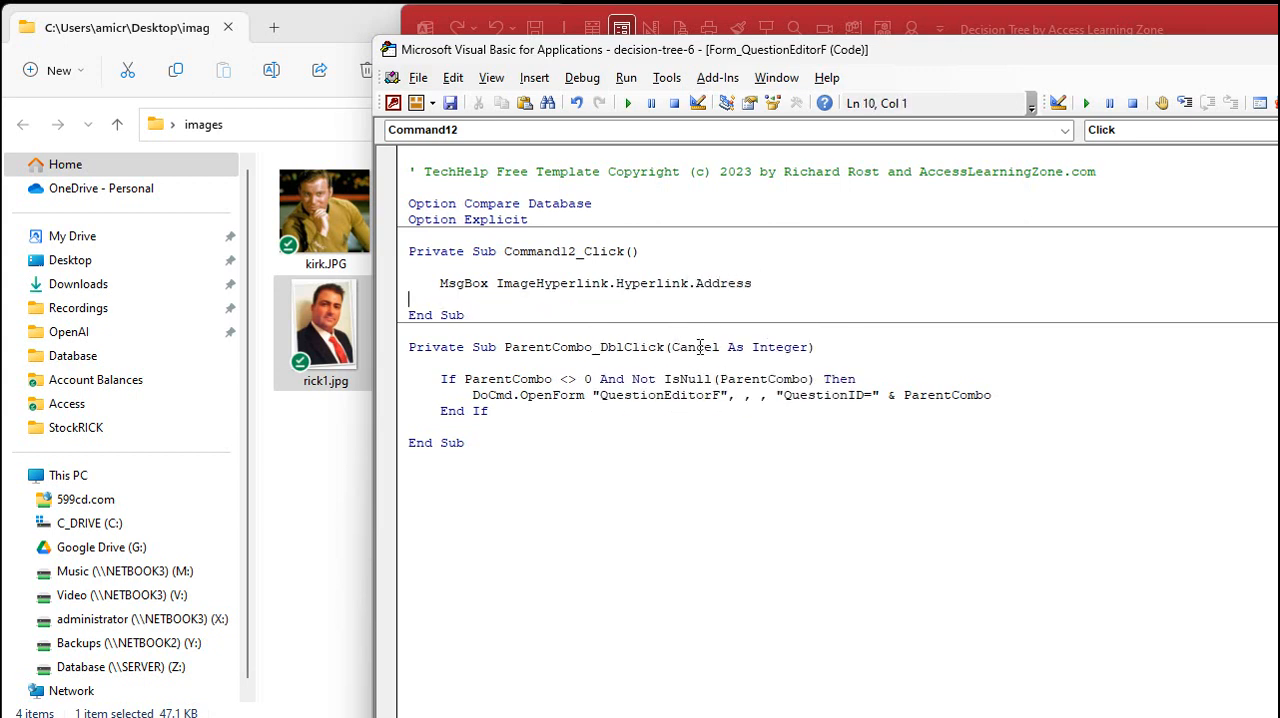
pyautogui.press('Down')
# Run the Command12 button on the PC Troubleshooting record to check the revised message, and dismiss it
pyautogui.click(1095, 33)
pyautogui.click(922, 573)
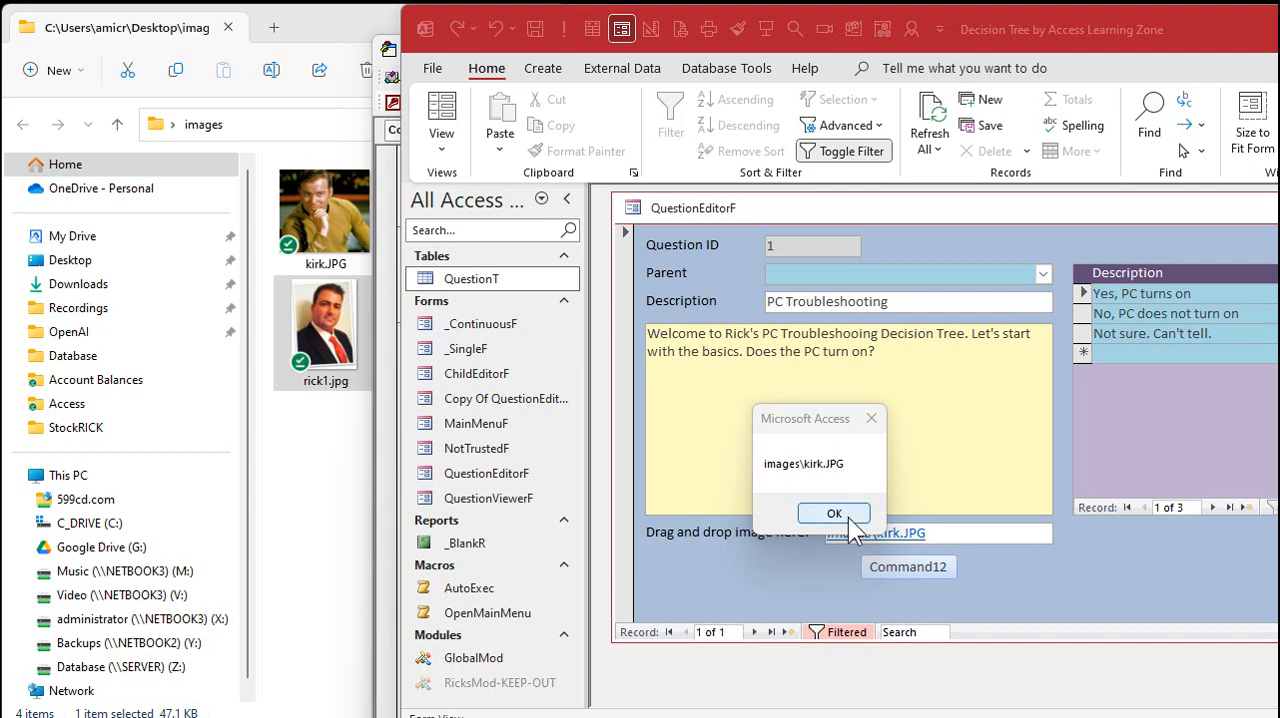
pyautogui.click(849, 518)
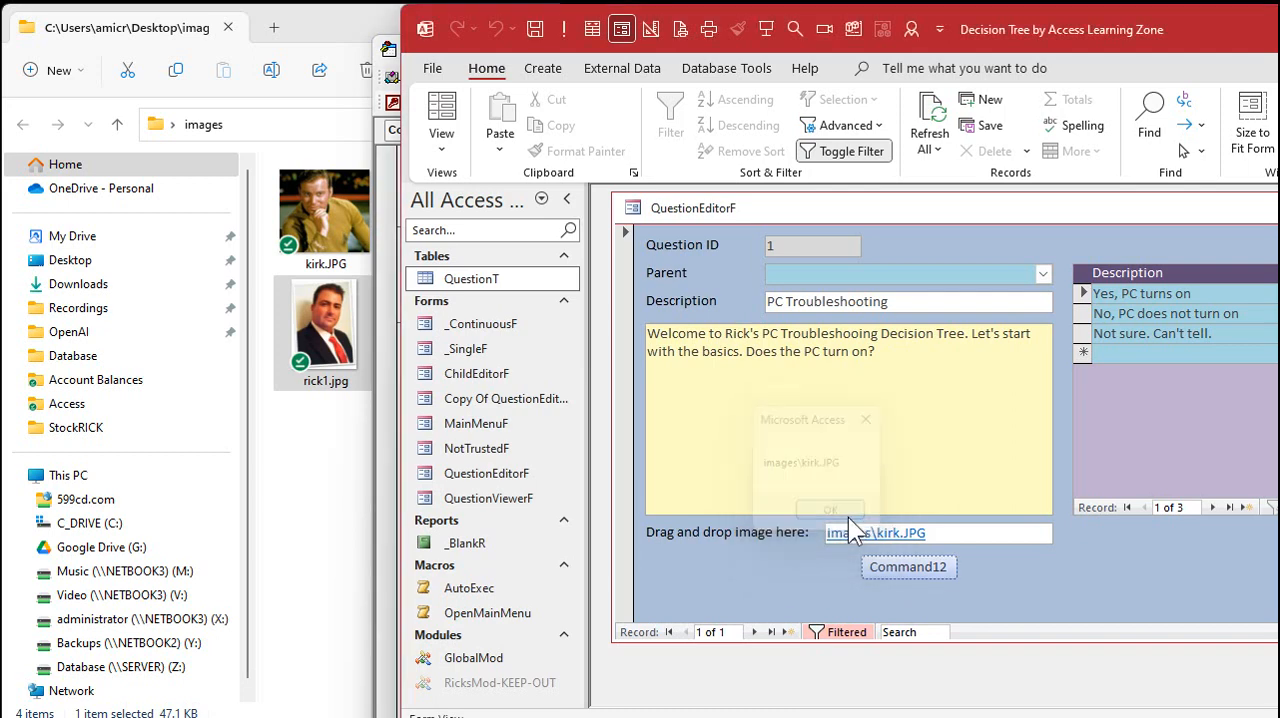
# Prefix the hyperlink address in the MsgBox statement with CurrentProject.Path & "\" &
pyautogui.click(391, 427)
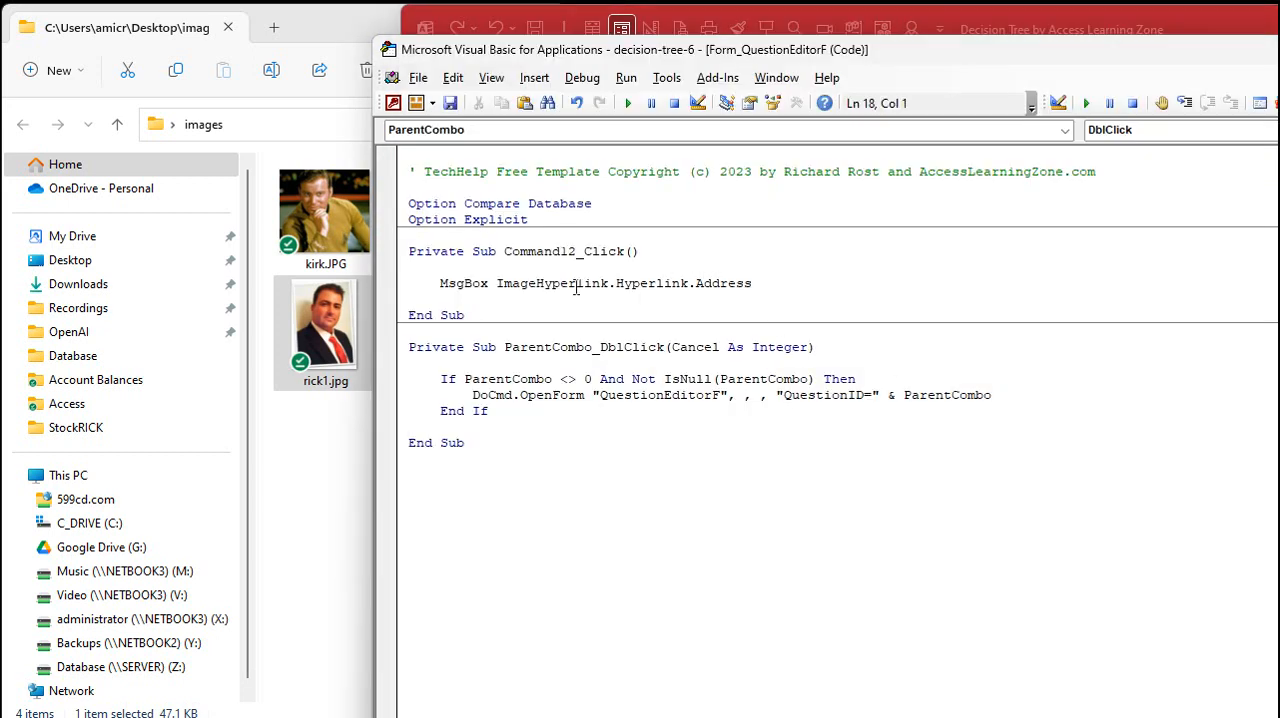
pyautogui.click(497, 283)
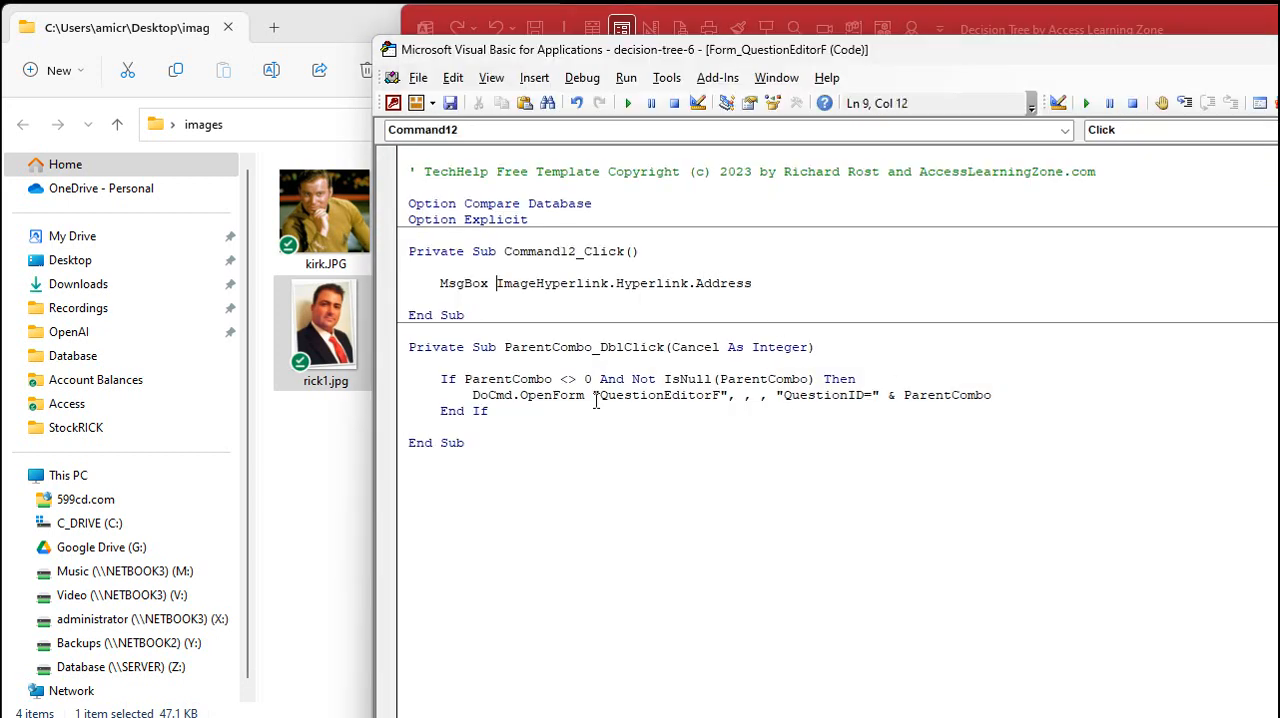
pyautogui.write('CurrentPro')
pyautogui.write('ject.Path &')
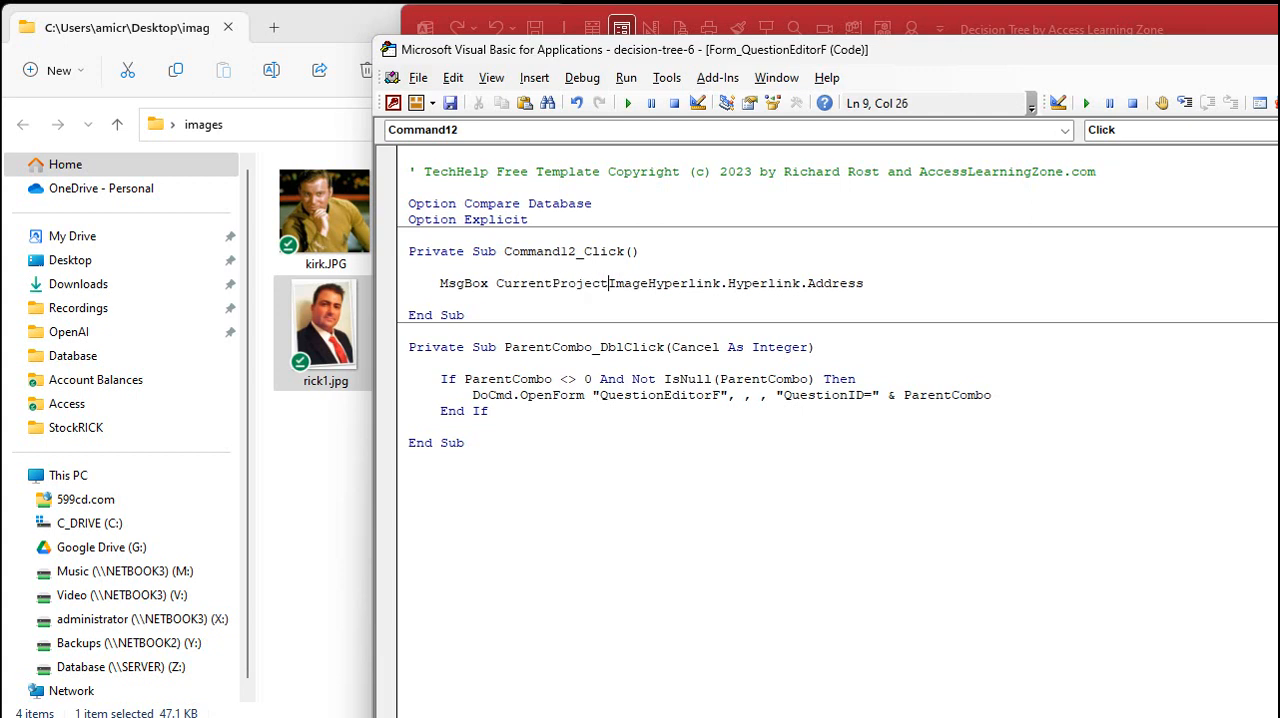
pyautogui.write(' "\\"')
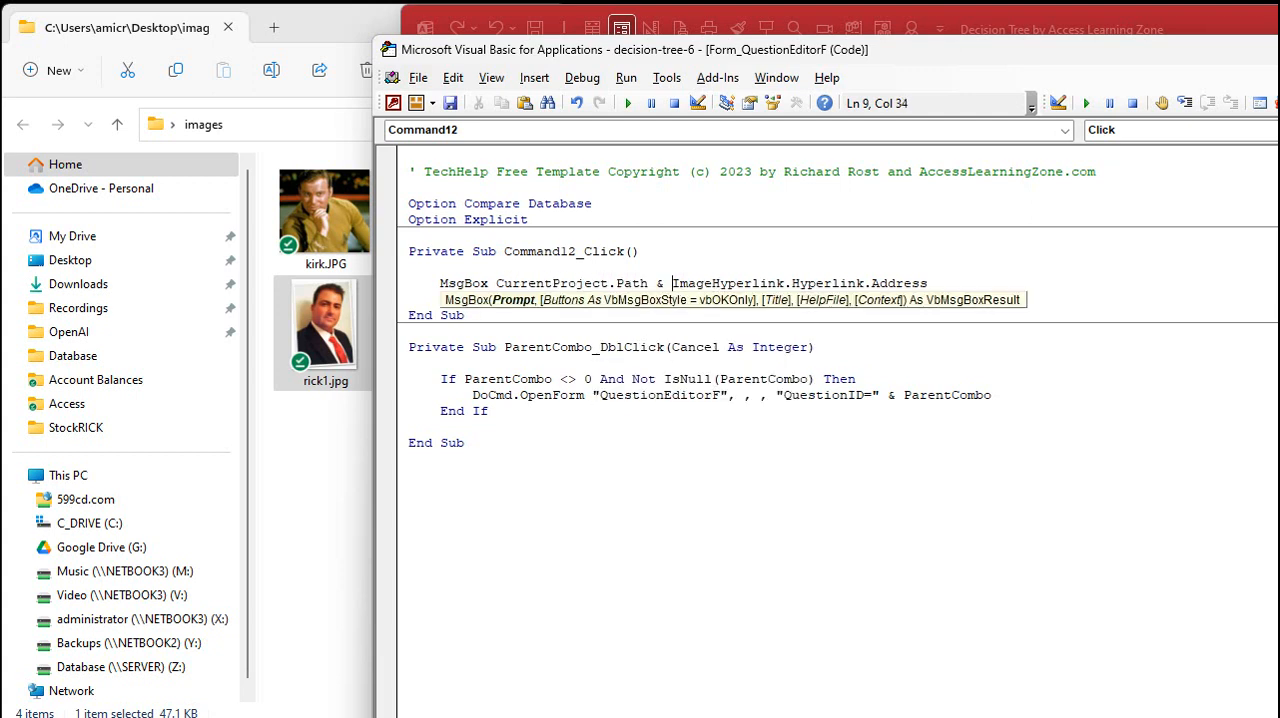
pyautogui.write(' &')
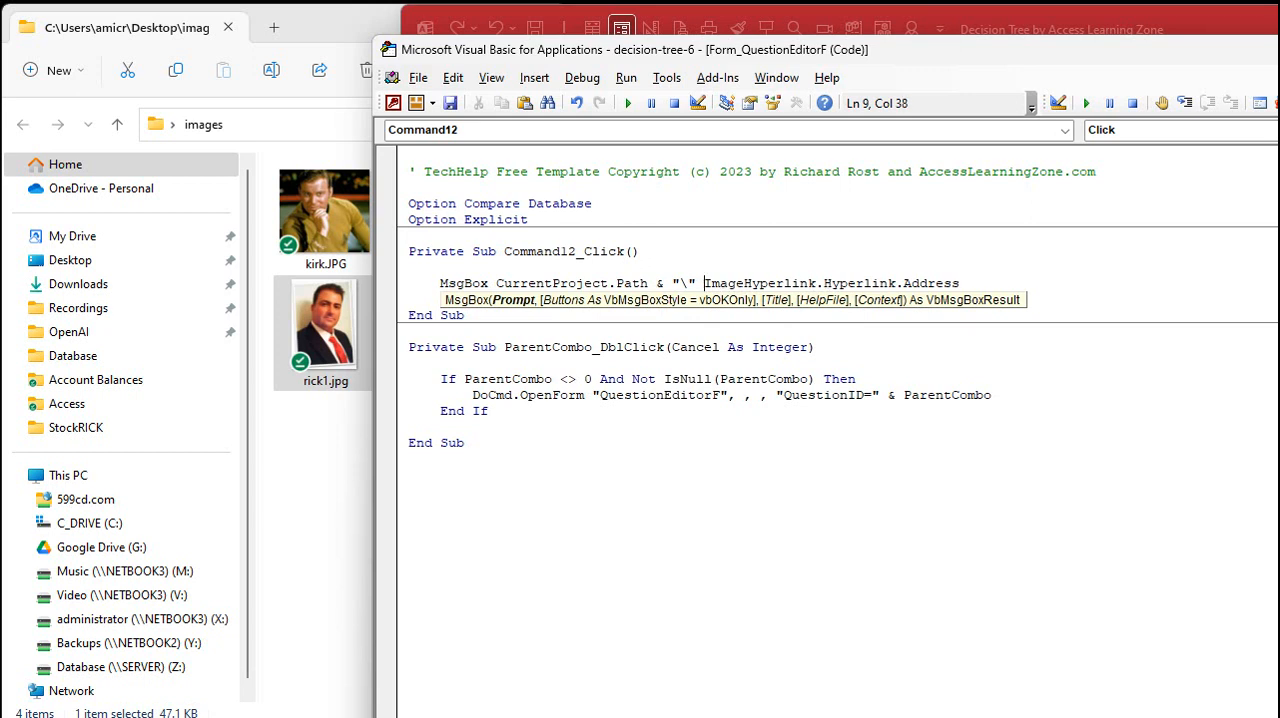
pyautogui.press('Up')
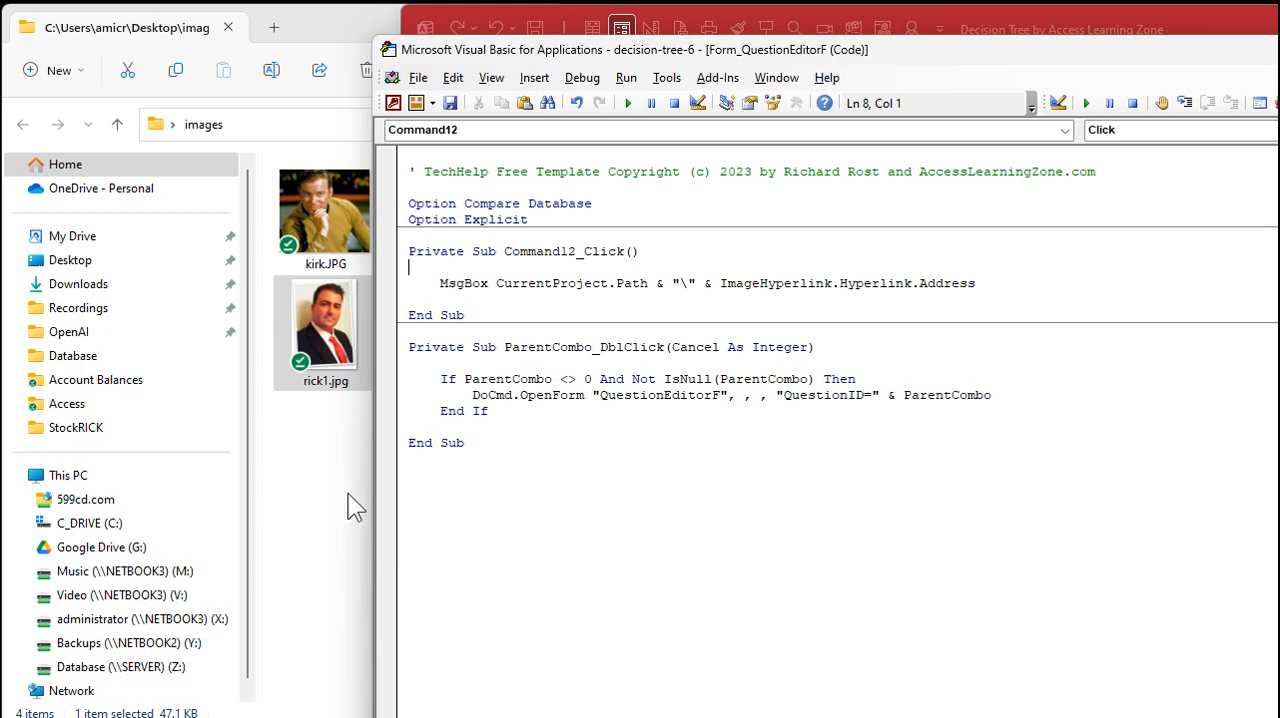
# Check the full image path with the Command12 button on PC Troubleshooting and on its child question "Yes, PC turns on"
pyautogui.click(1182, 14)
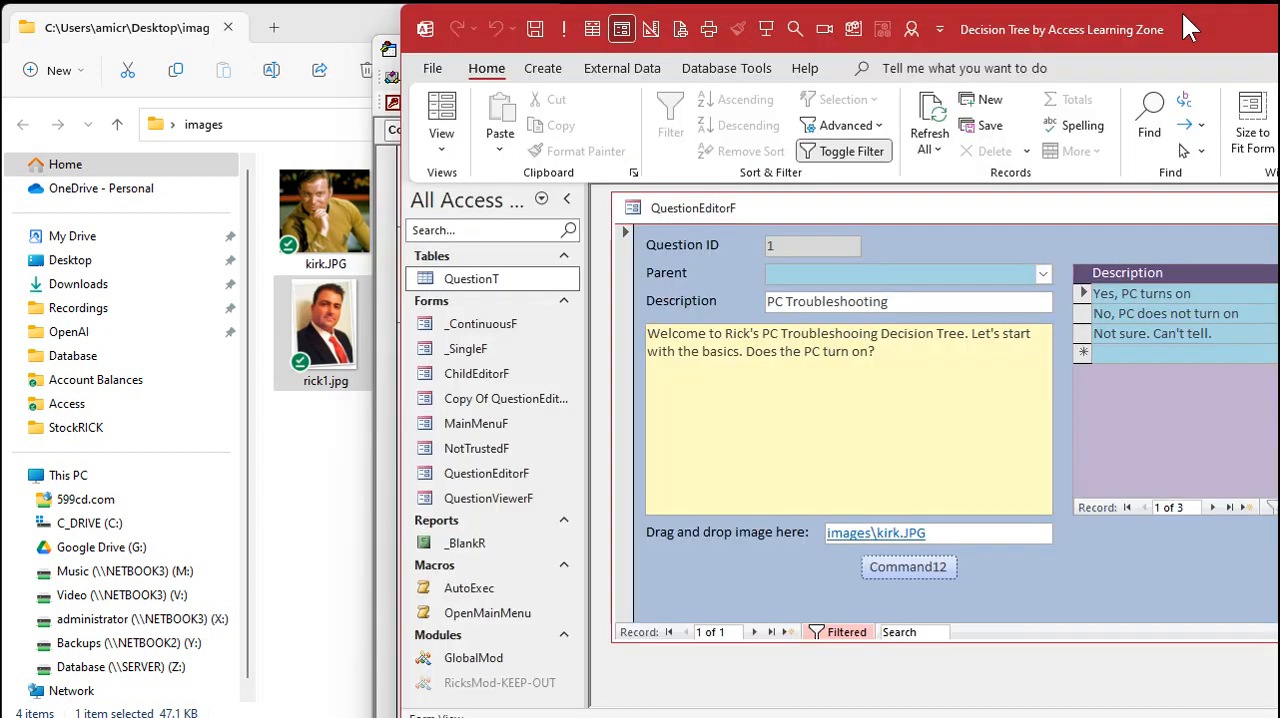
pyautogui.click(930, 572)
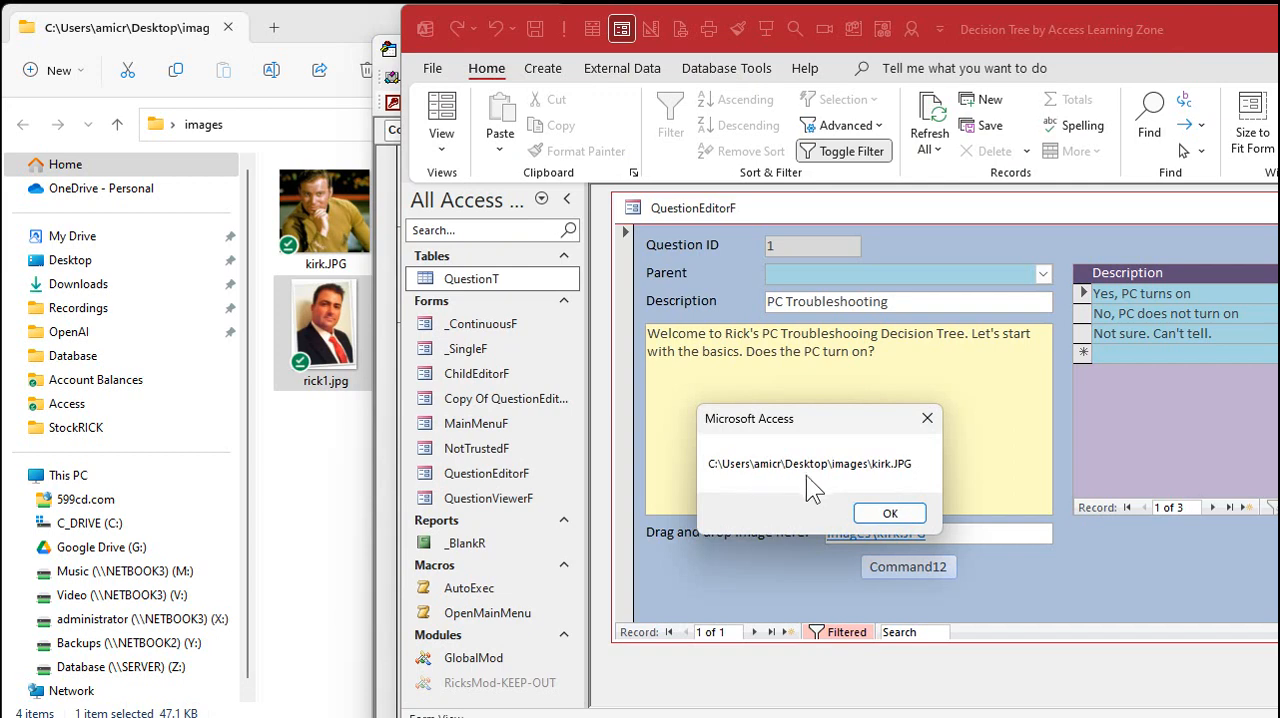
pyautogui.click(888, 513)
pyautogui.doubleClick(1145, 293)
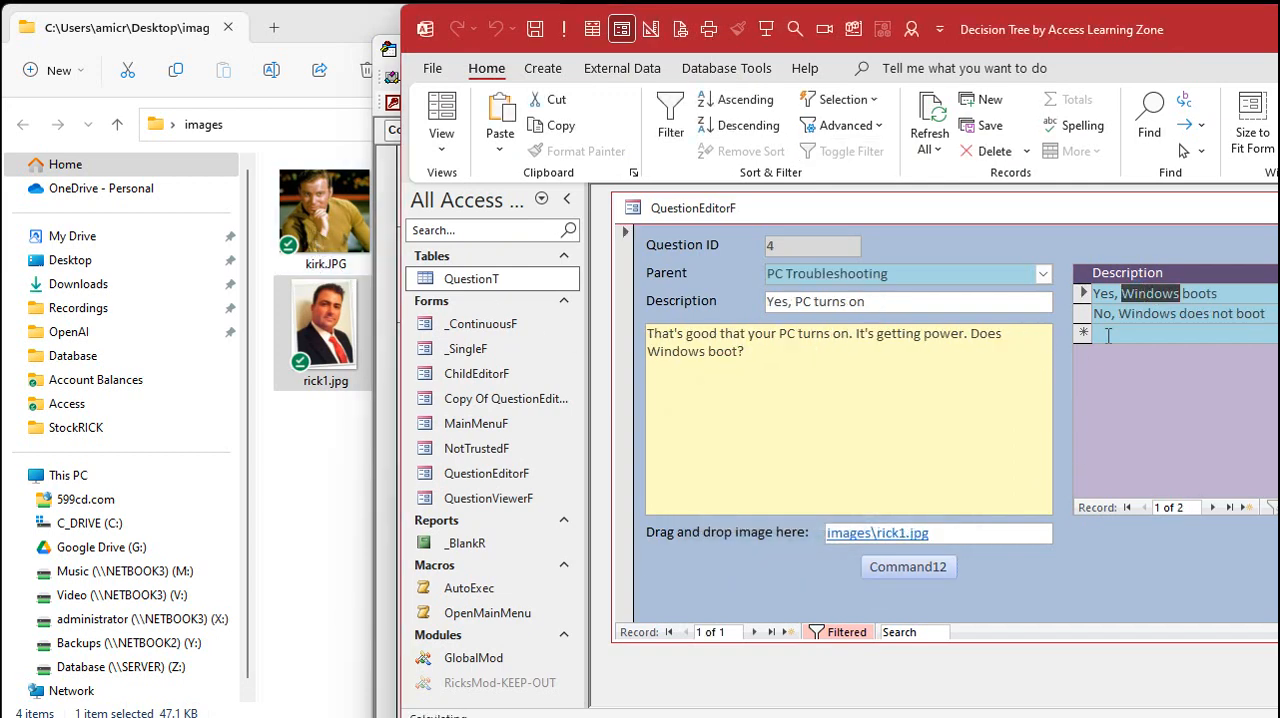
pyautogui.click(908, 567)
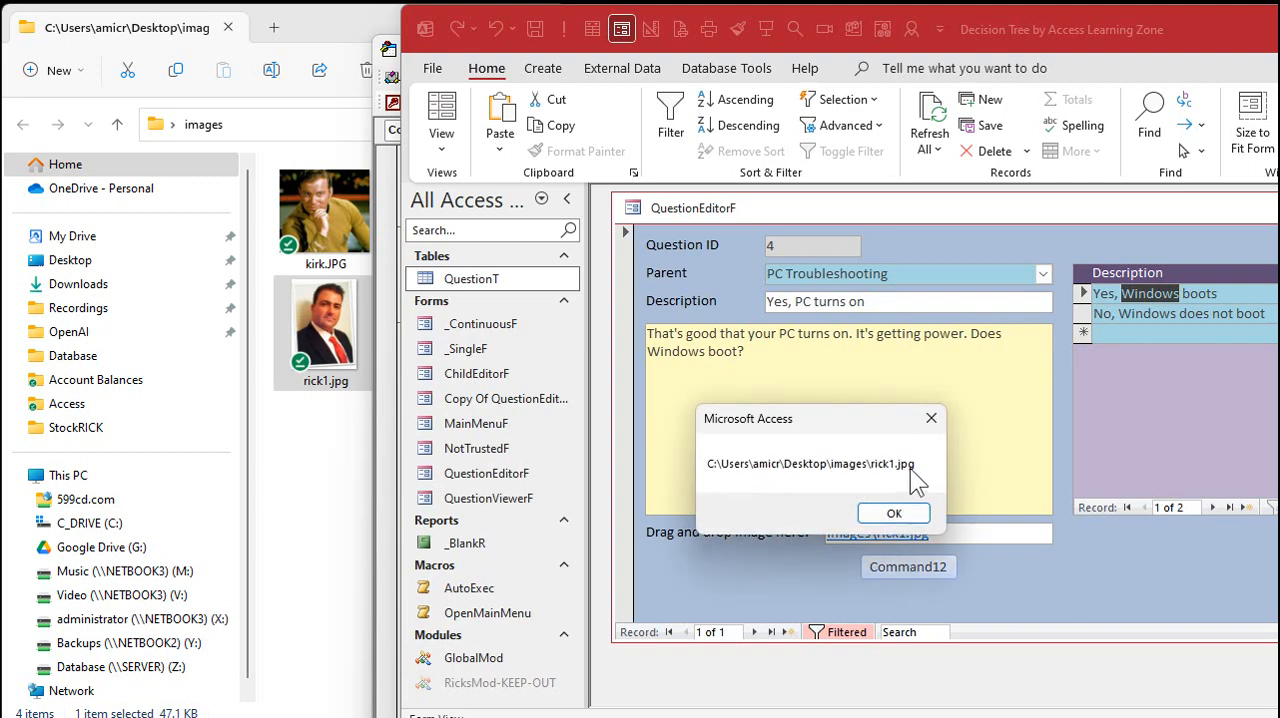
pyautogui.click(894, 512)
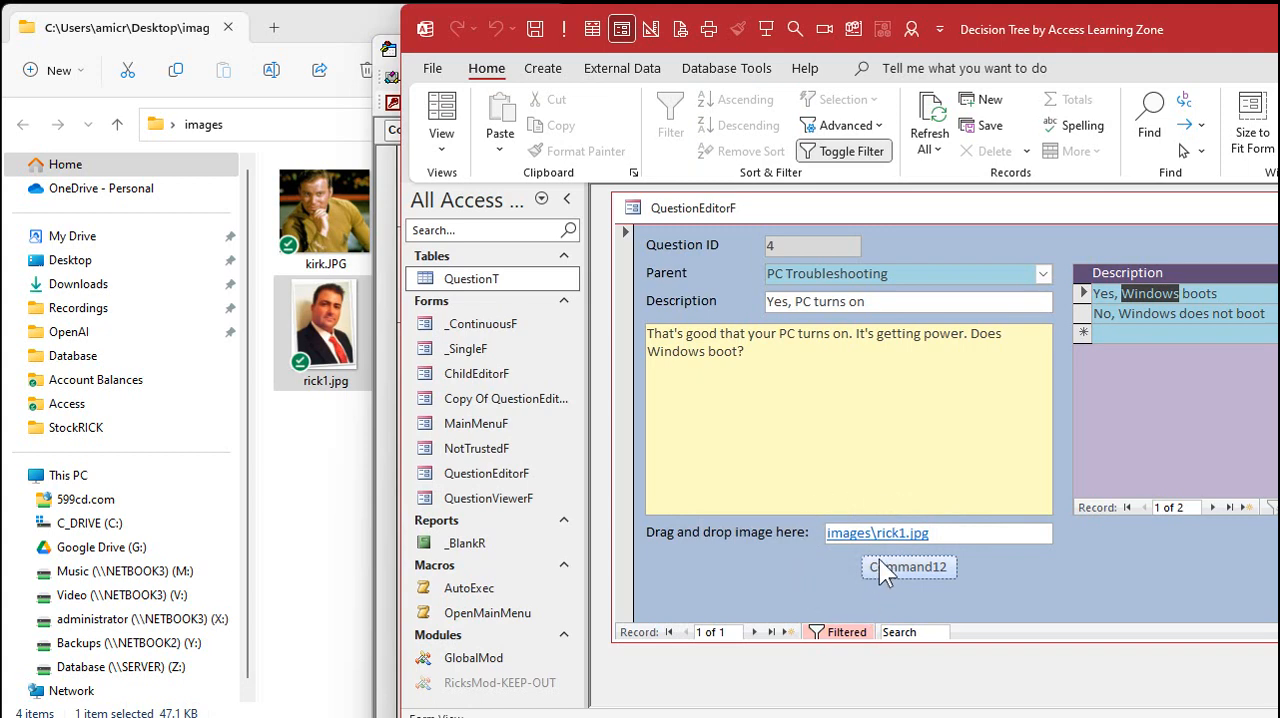
# Delete the Command12 button from QuestionEditorF in Design View
pyautogui.rightClick(1122, 549)
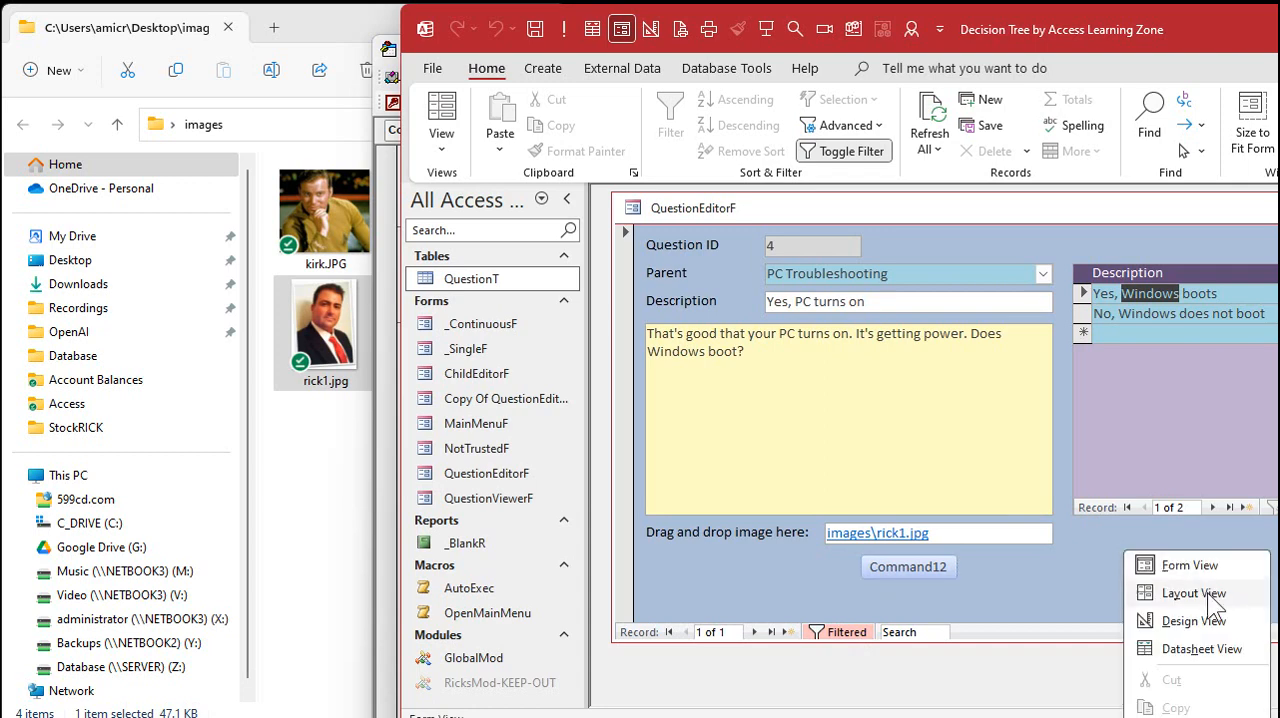
pyautogui.click(1206, 618)
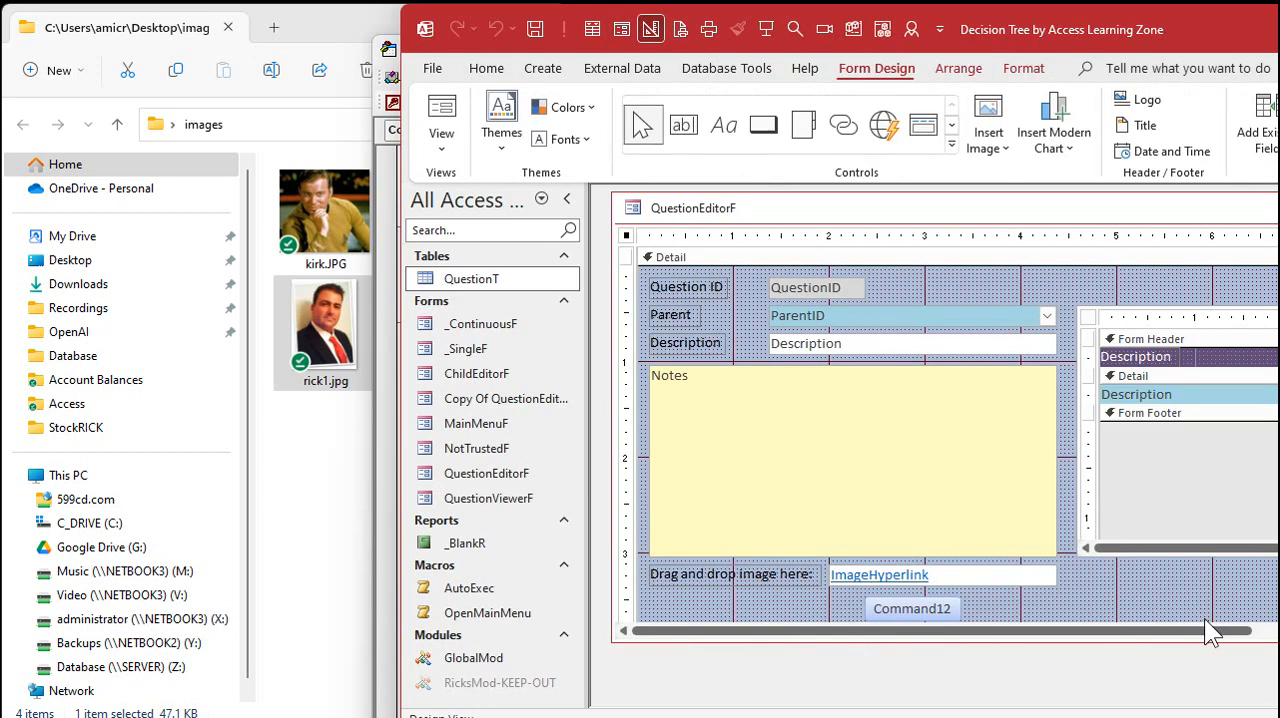
pyautogui.click(930, 600)
pyautogui.press('Delete')
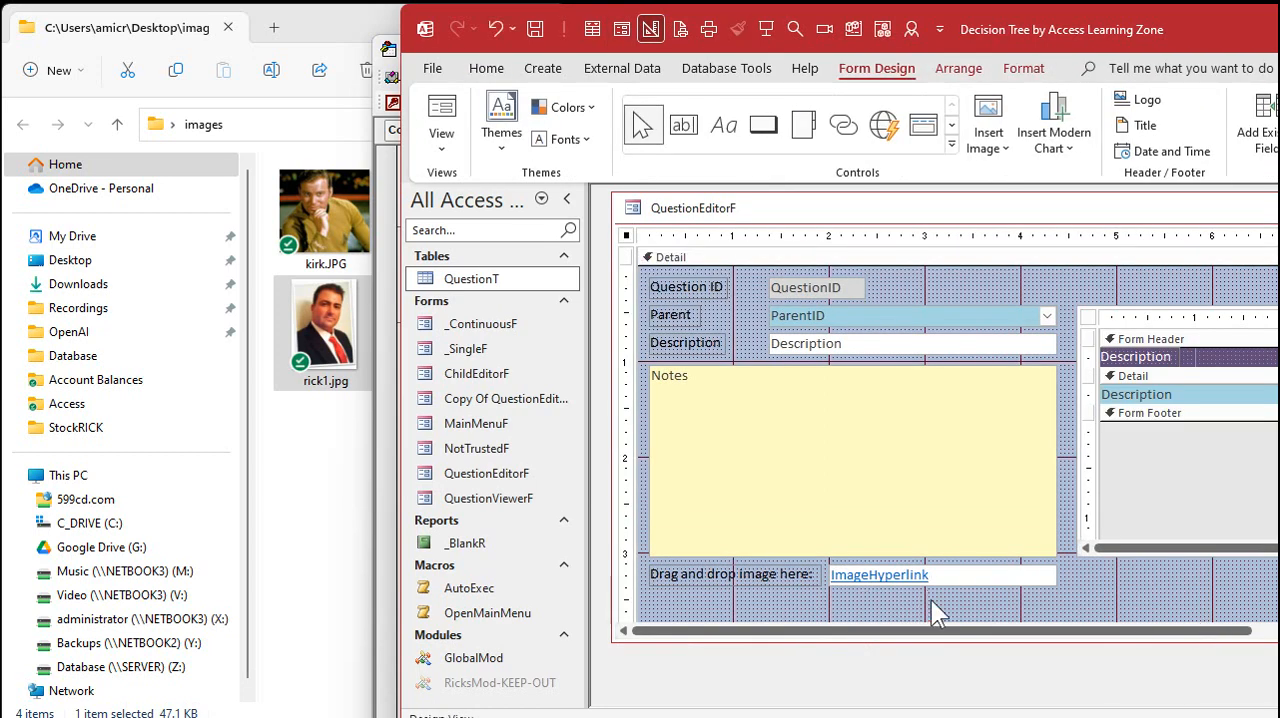
# Draw an image control about 1.5 by 0.92 inches below the ImageHyperlink box without choosing a picture
pyautogui.scroll(-3, 941, 543)
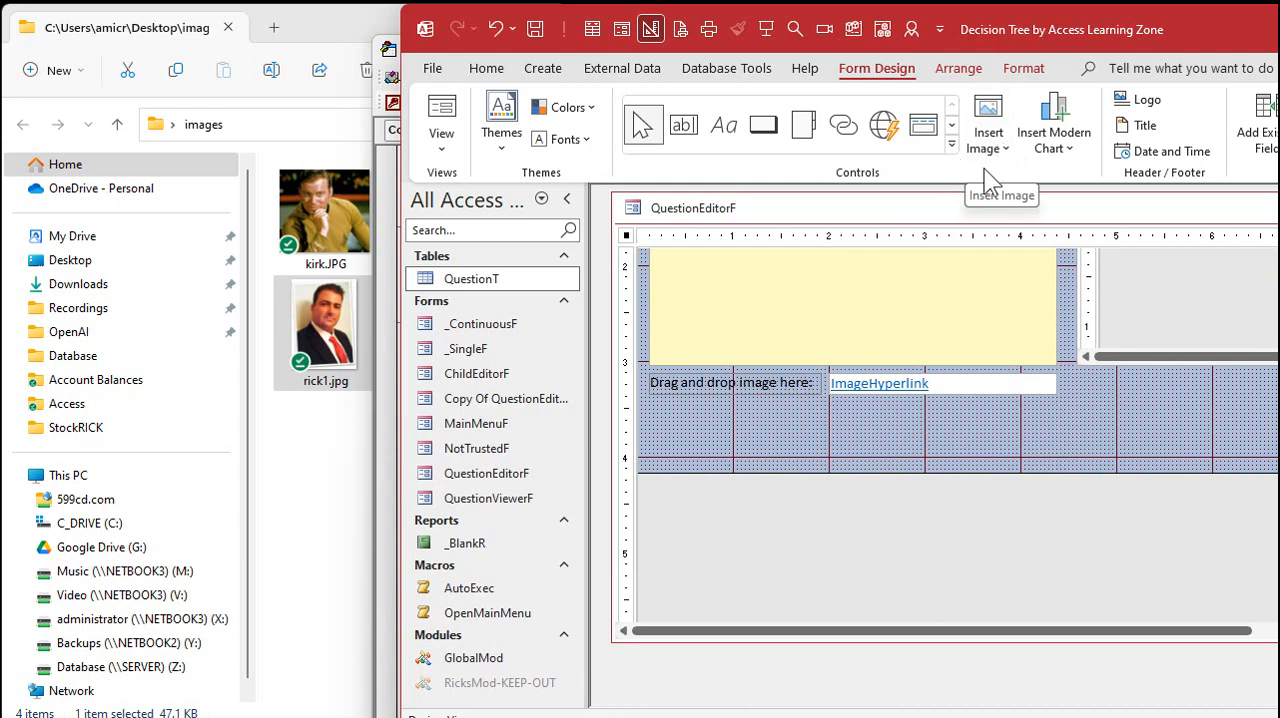
pyautogui.click(951, 144)
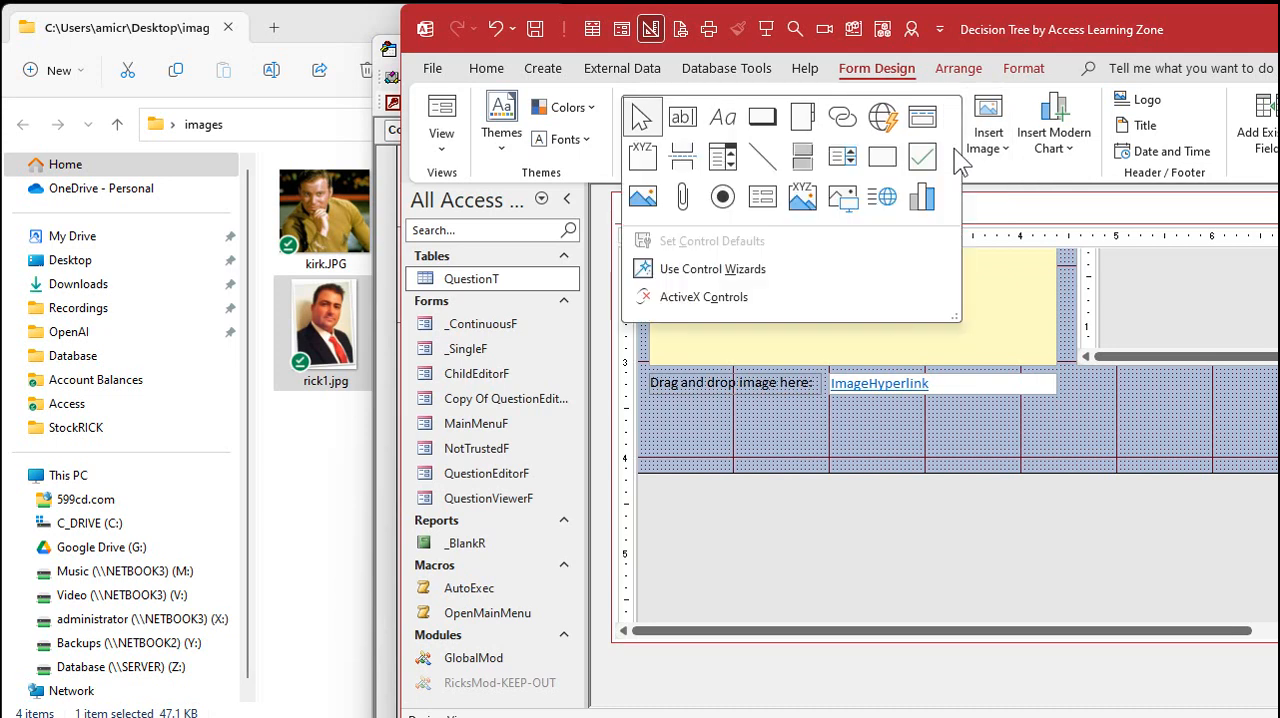
pyautogui.click(843, 200)
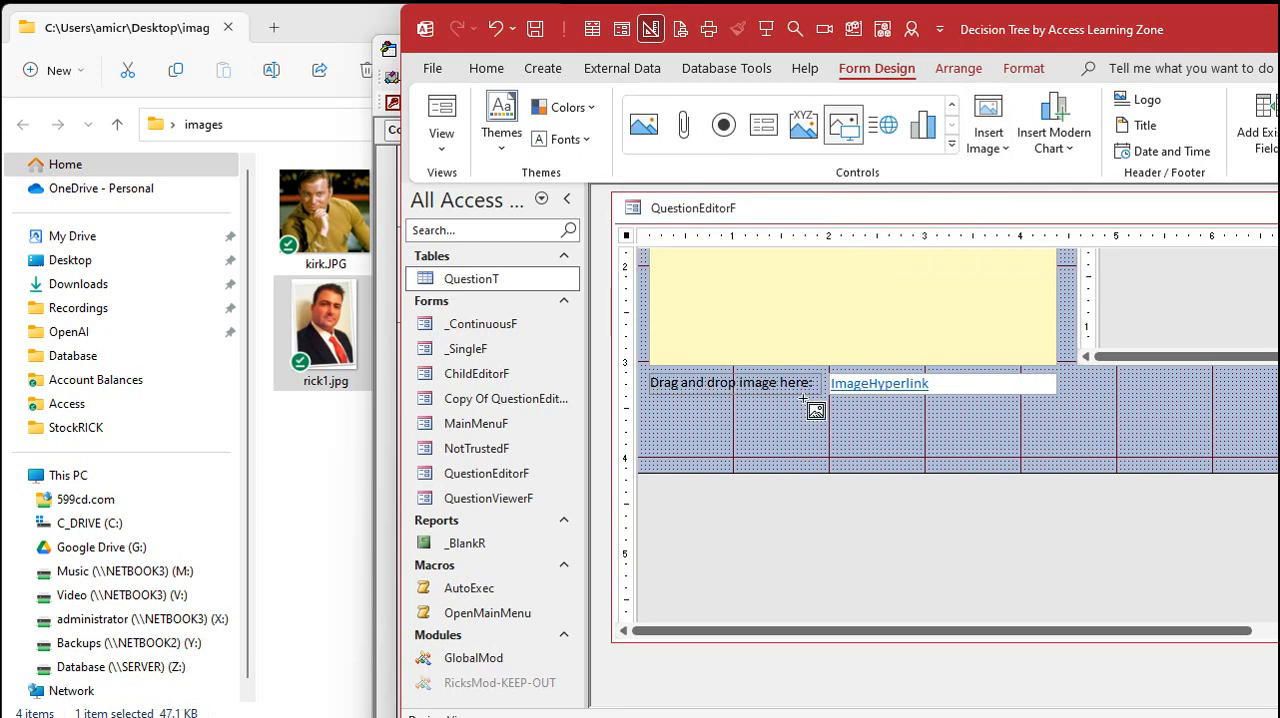
pyautogui.moveTo(788, 416); pyautogui.dragTo(919, 493)
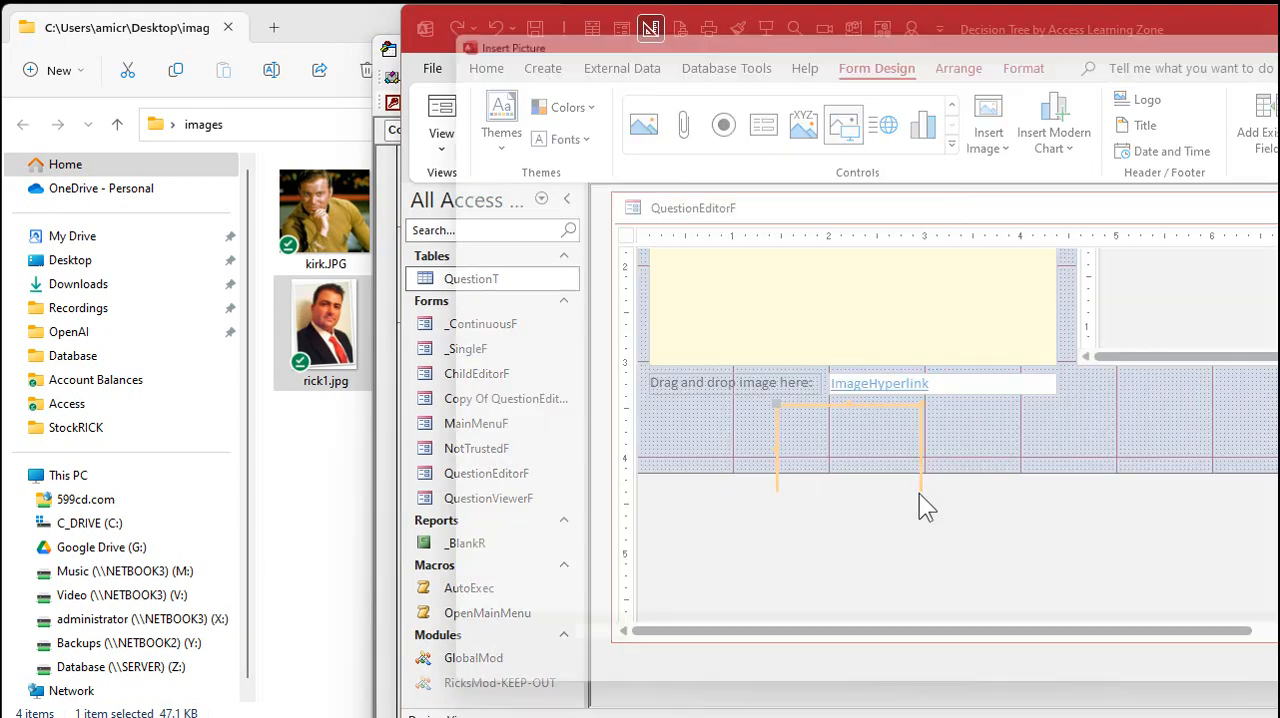
pyautogui.press('Escape')
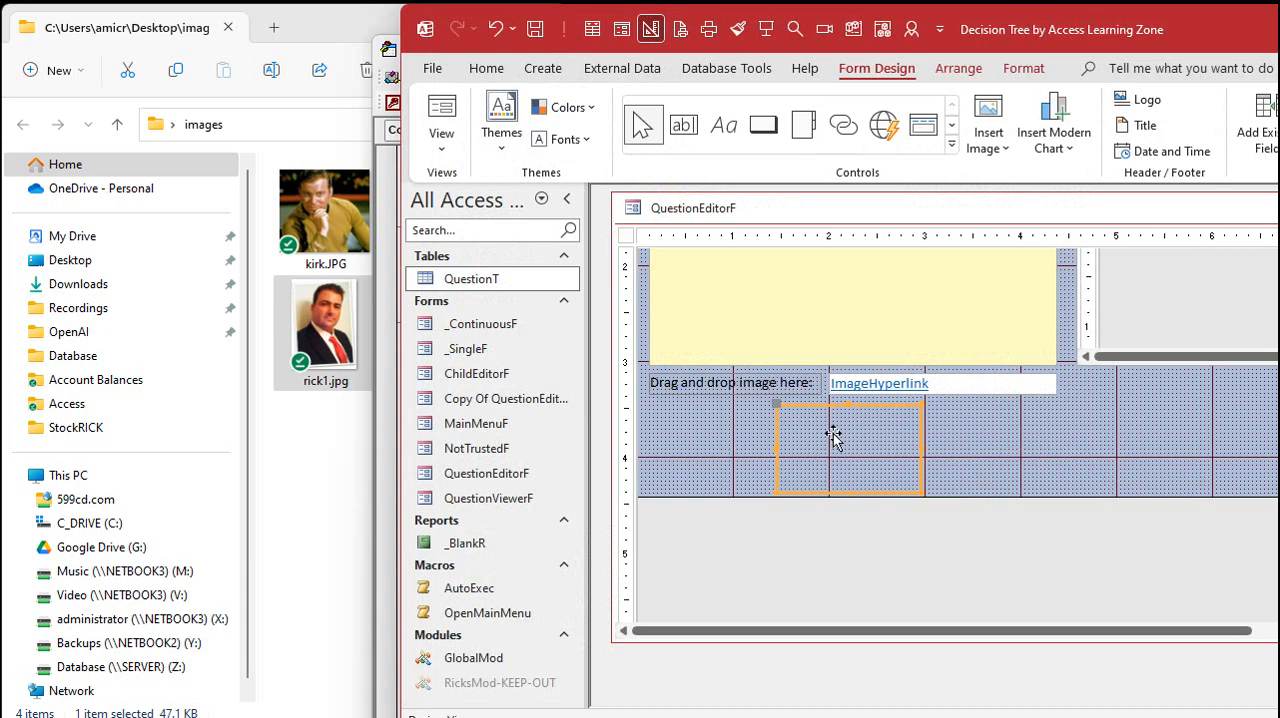
# Name the new image control ImageObject and return to the form's code in the Visual Basic editor
pyautogui.doubleClick(804, 410)
pyautogui.moveTo(1279, 26); pyautogui.dragTo(978, 21)
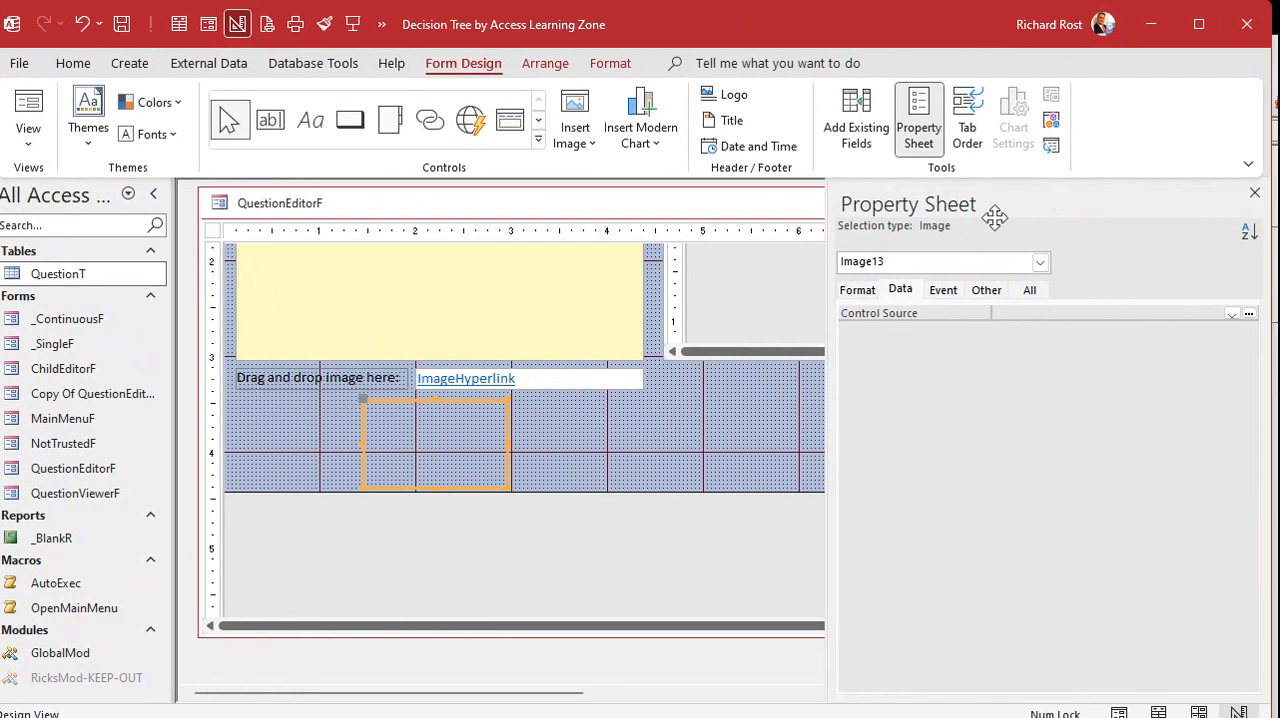
pyautogui.click(1029, 289)
pyautogui.moveTo(1040, 314); pyautogui.dragTo(970, 317)
pyautogui.write('ImageObject')
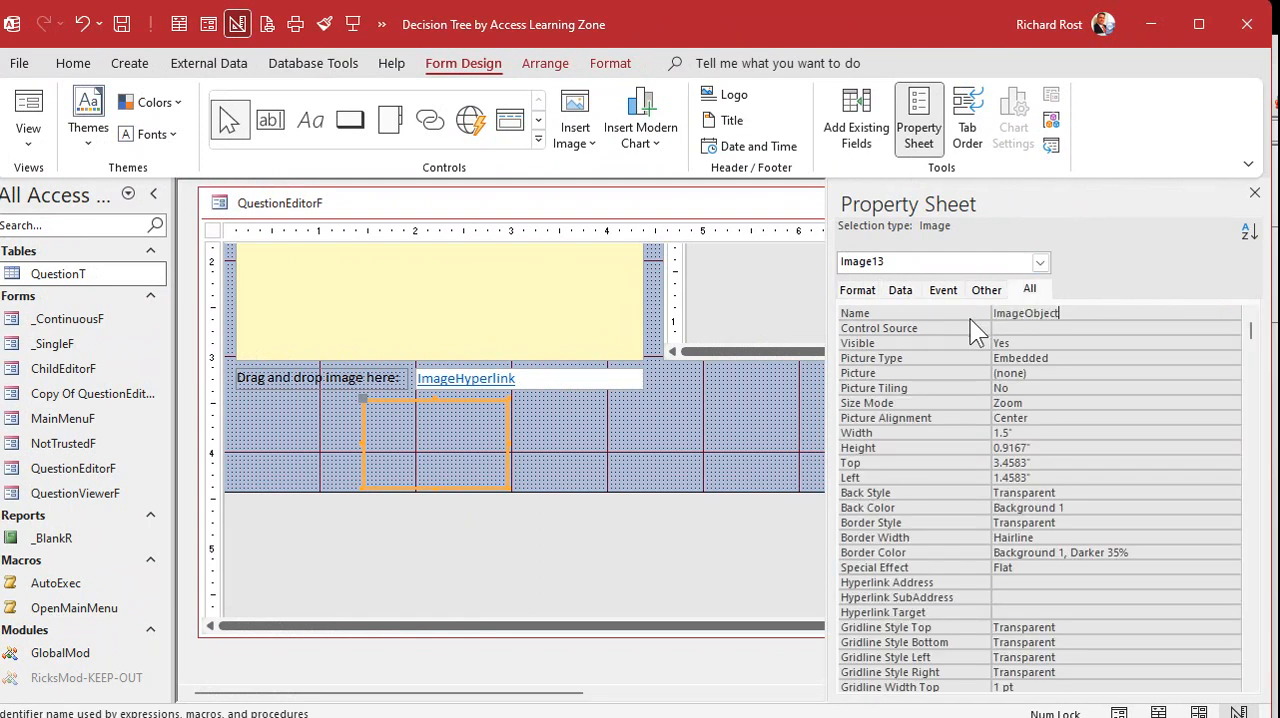
pyautogui.press('Return')
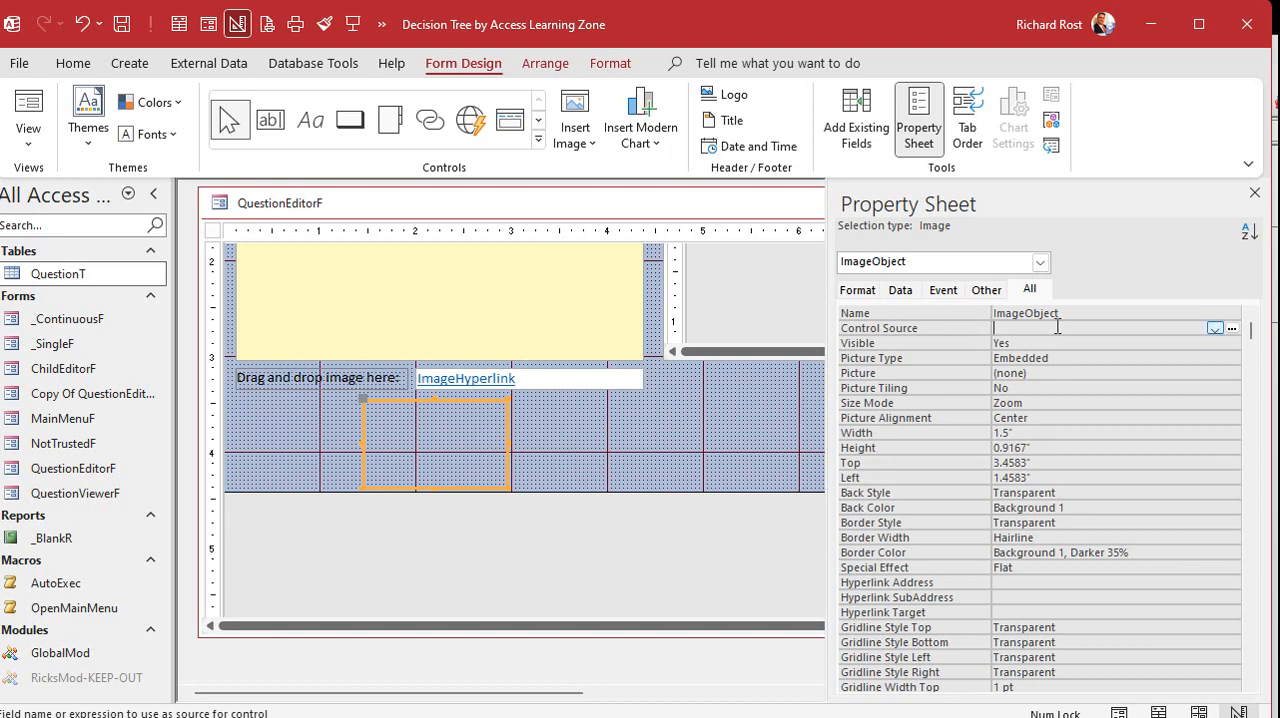
pyautogui.hotkey('alt', 'F11')
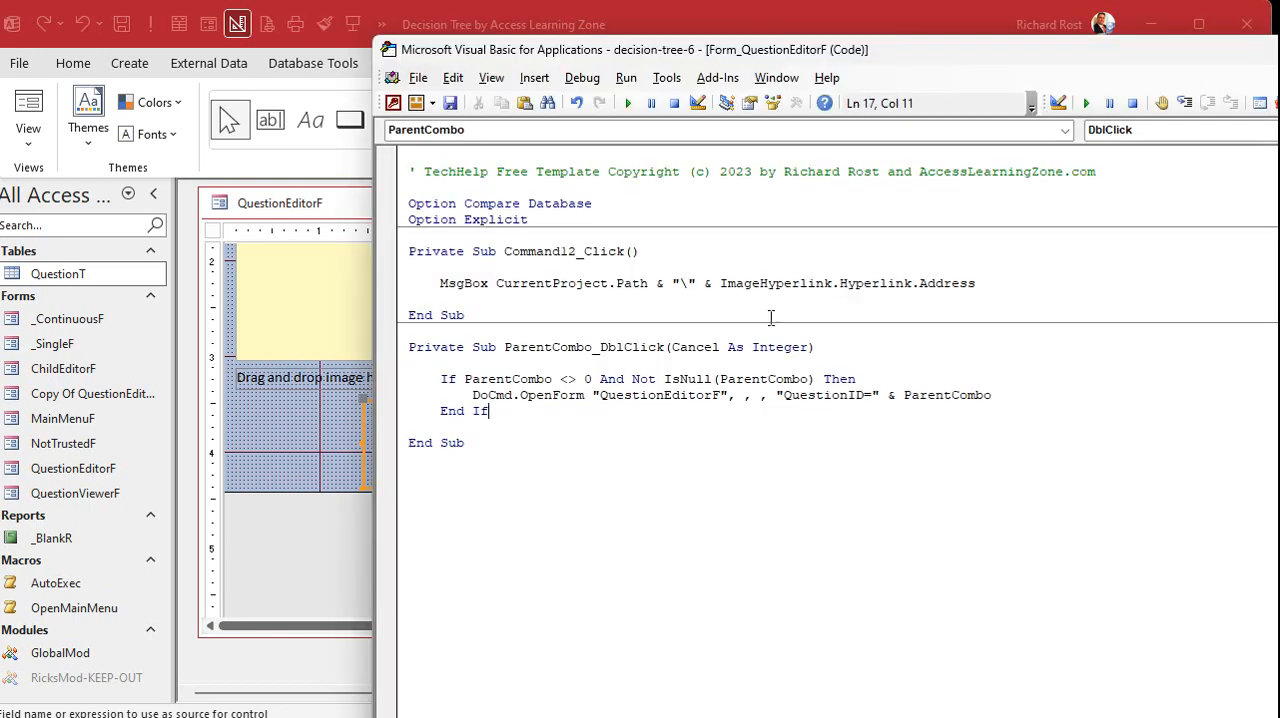
# Set ImageObject's Control Source to =CurrentProject.Path & "\" & ImageHyperlink.Hyperlink.Address, reusing the expression from Command12_Click, and save and close the form
pyautogui.moveTo(495, 283); pyautogui.dragTo(994, 284)
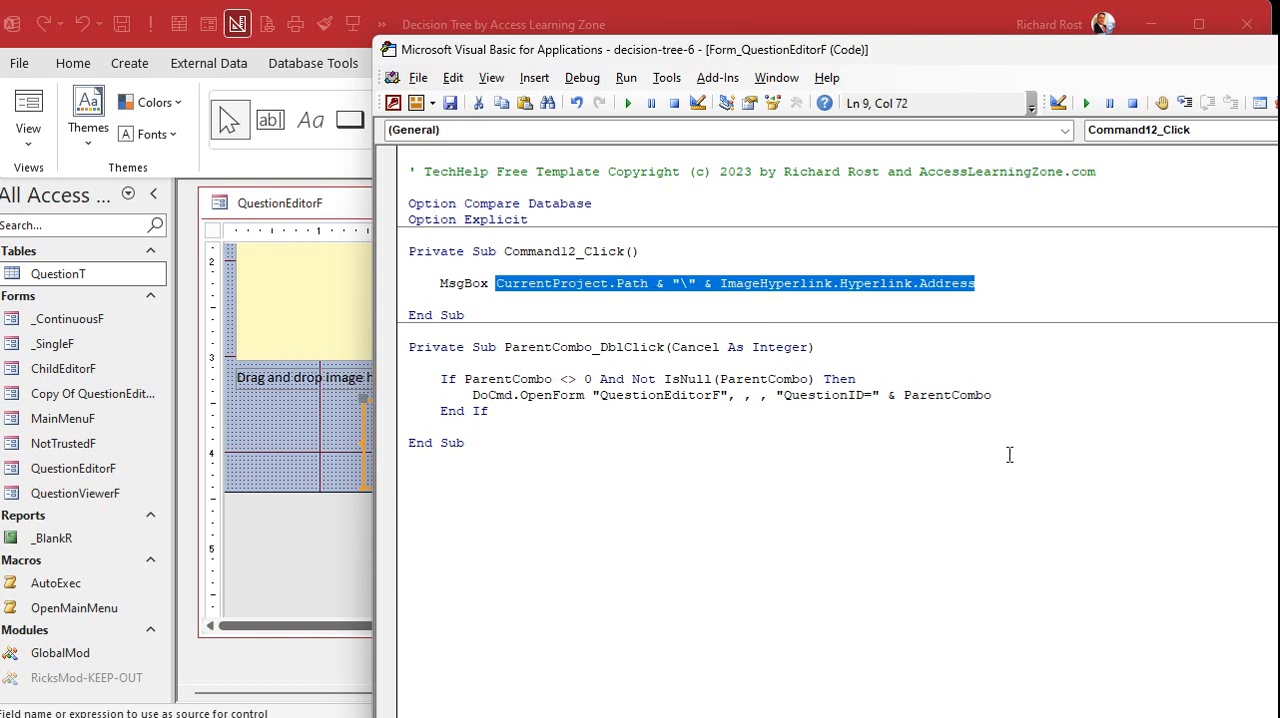
pyautogui.click(829, 15)
pyautogui.click(1012, 330)
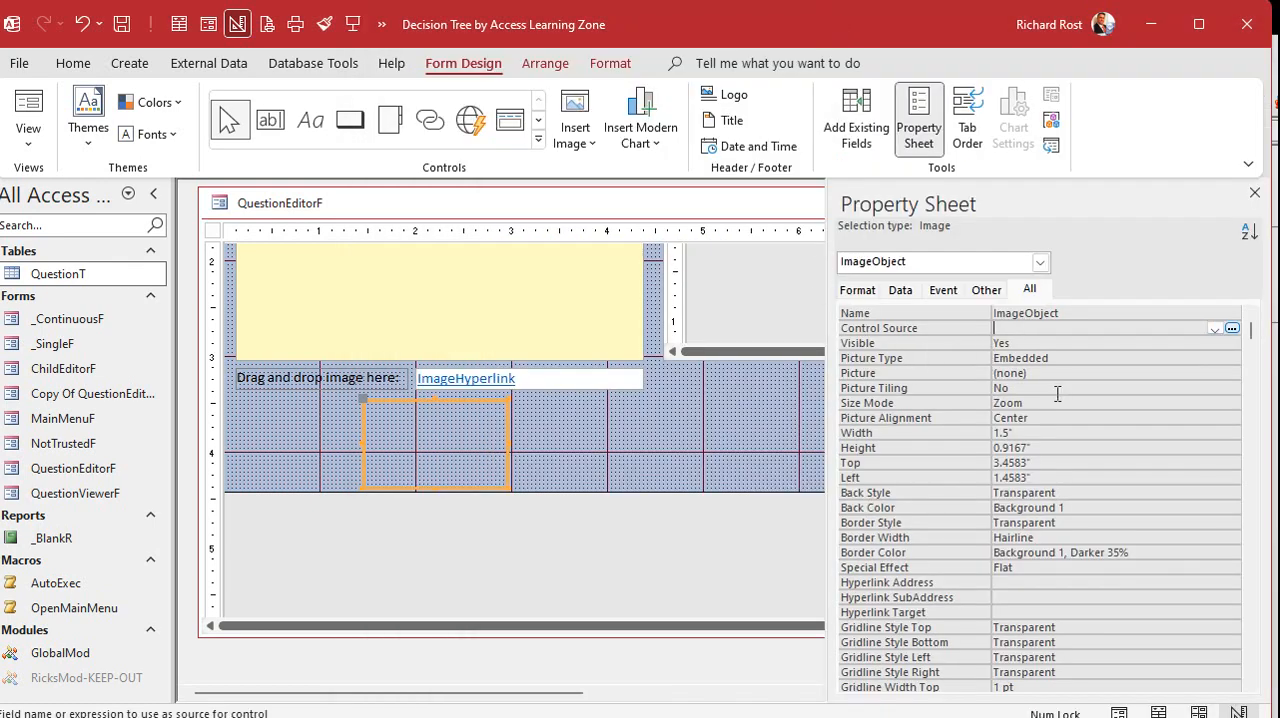
pyautogui.hotkey('shift', 'F2')
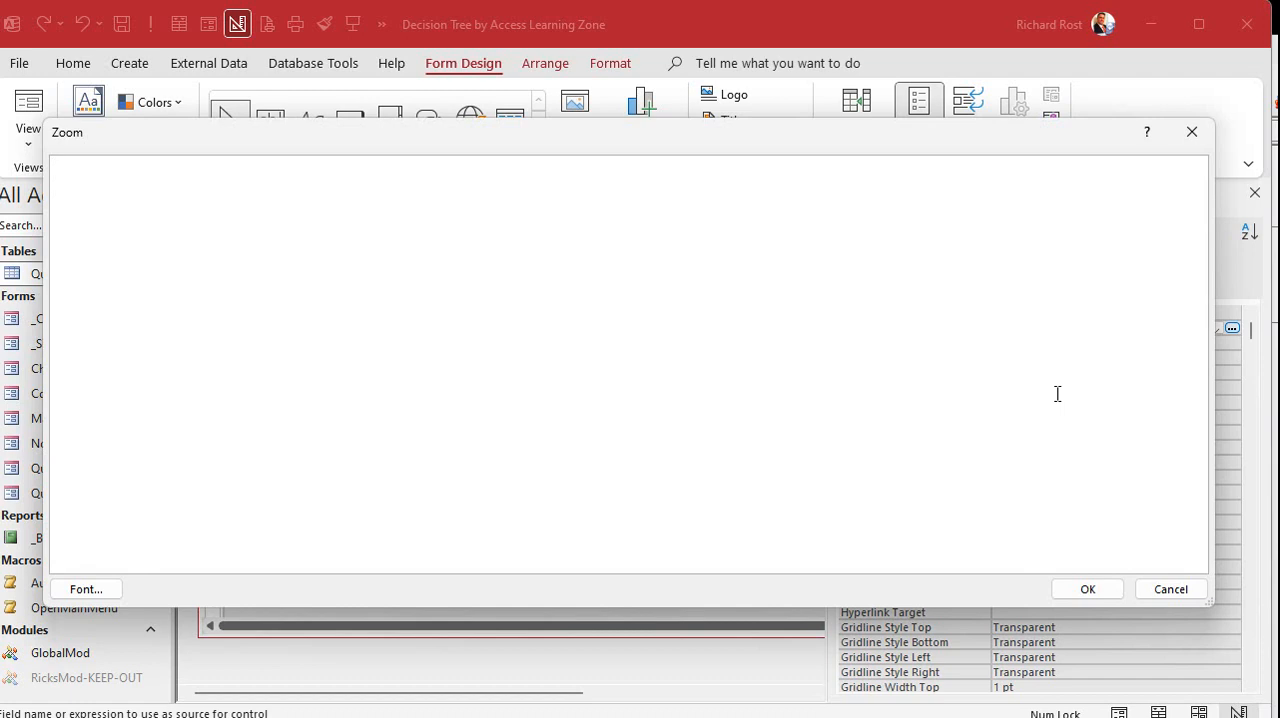
pyautogui.write('=')
pyautogui.write('CurrentProject.Path & "\\" & ImageHyperlink.Hyperlink.Address')
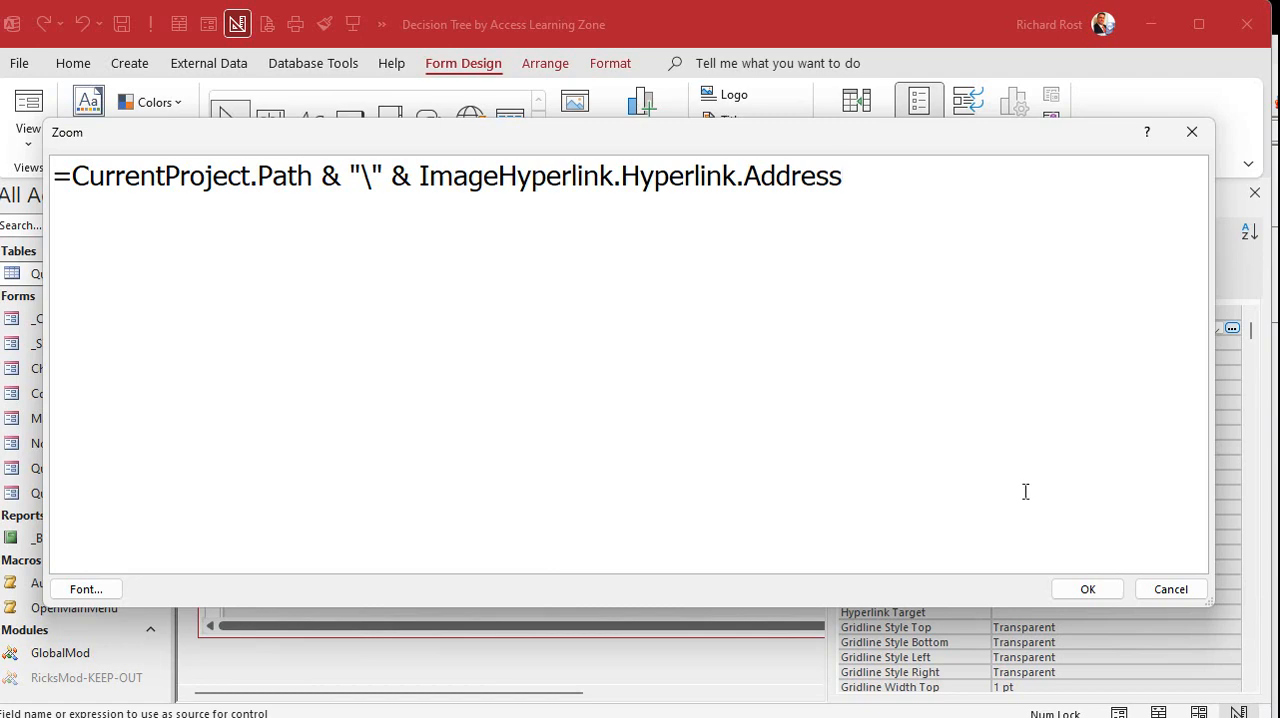
pyautogui.click(1086, 589)
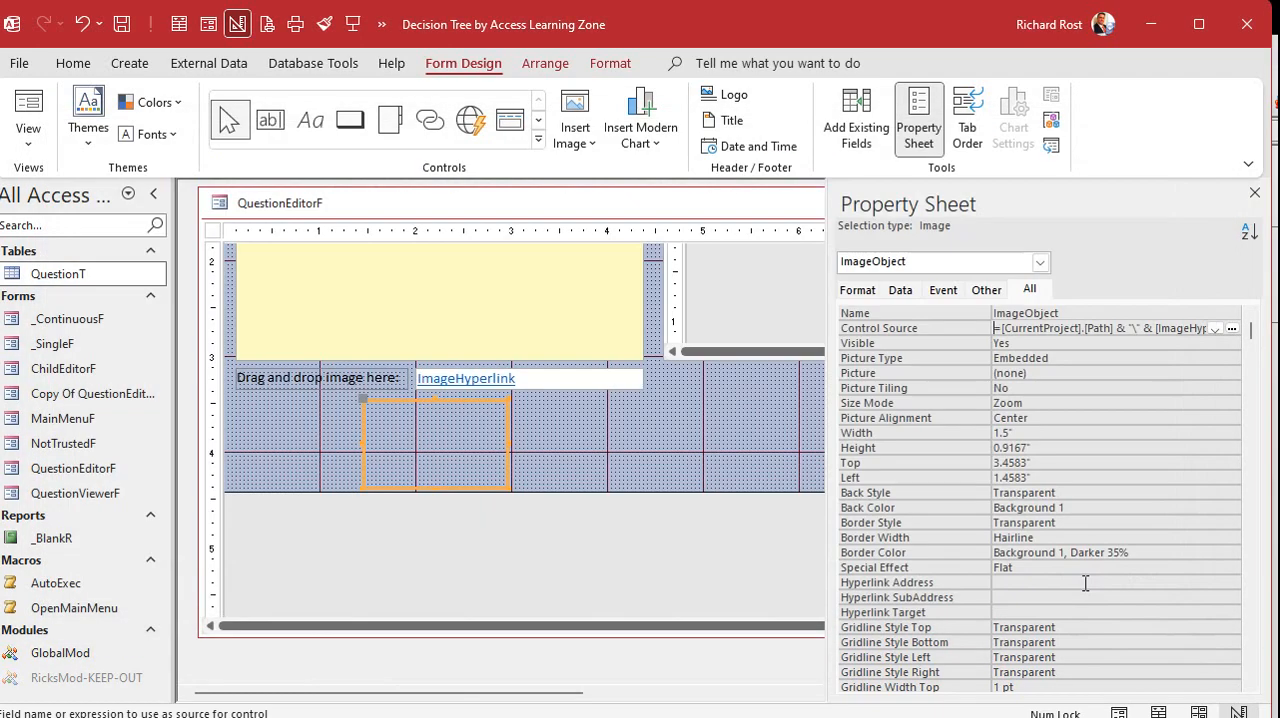
pyautogui.click(1053, 341)
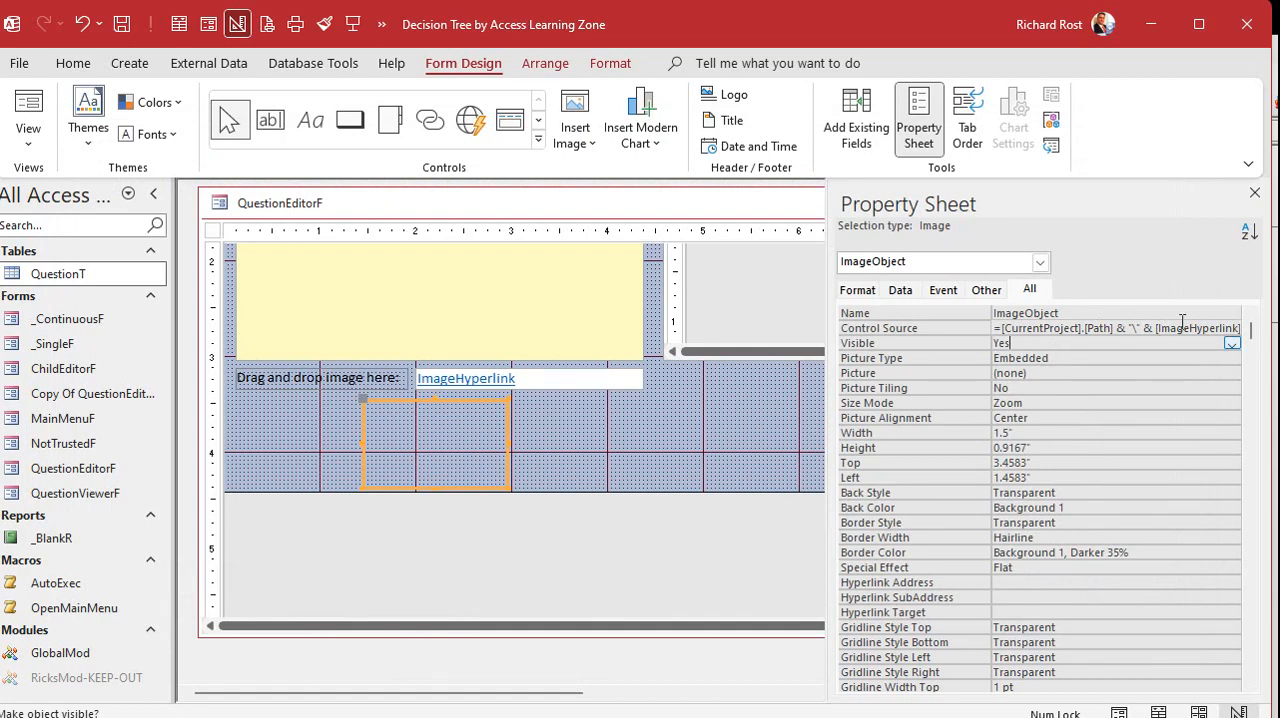
pyautogui.click(1254, 193)
pyautogui.click(1165, 202)
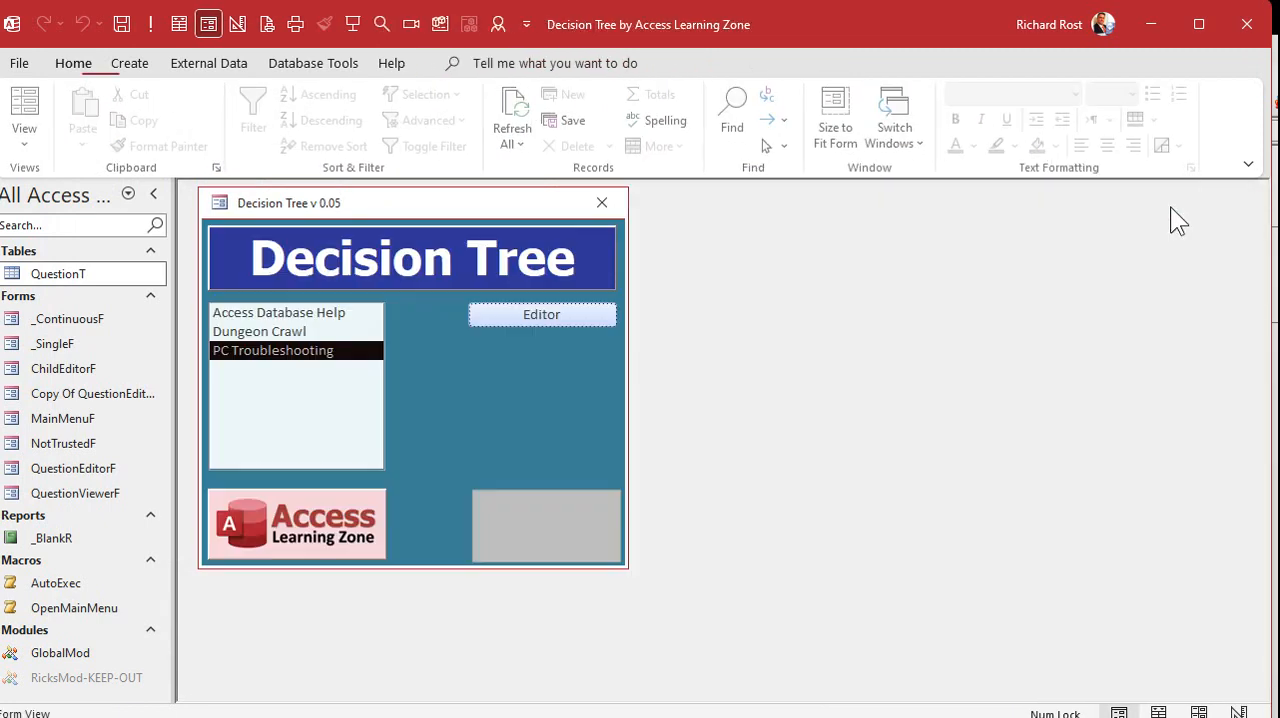
# Reopen the question editor for PC Troubleshooting and check the displayed pictures there and on its child question "Yes, PC turns on"
pyautogui.click(542, 317)
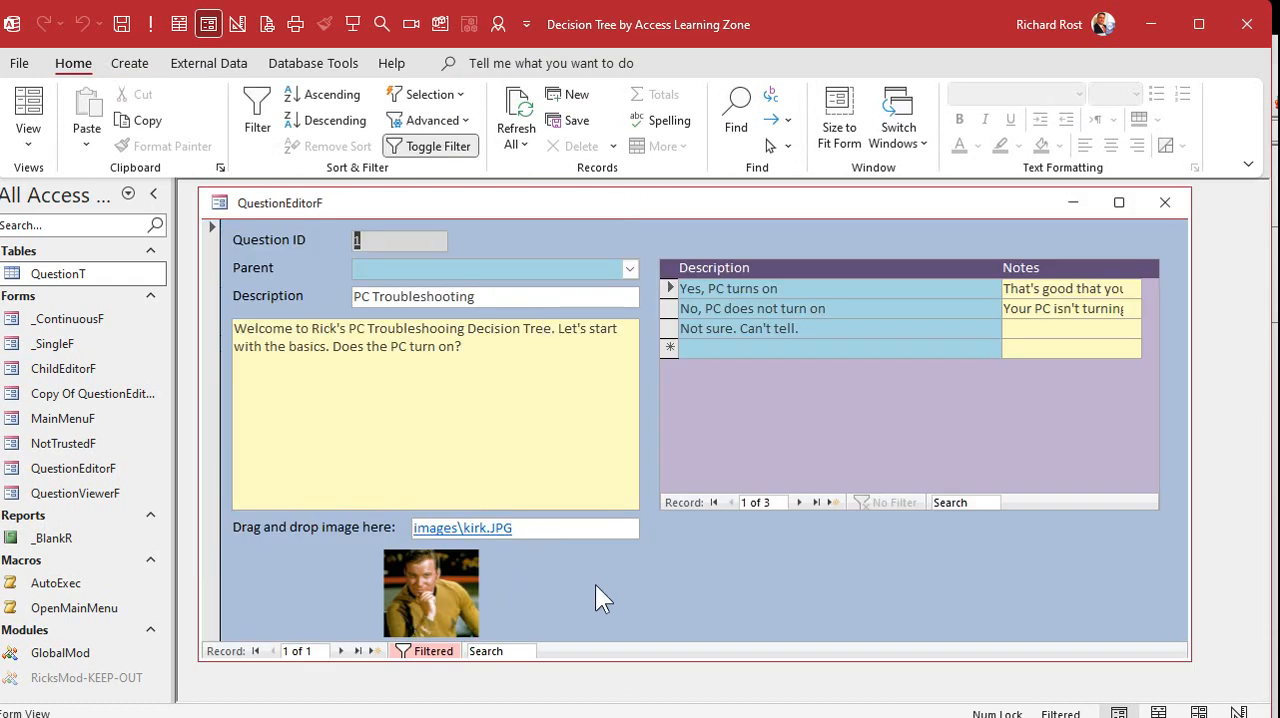
pyautogui.doubleClick(777, 288)
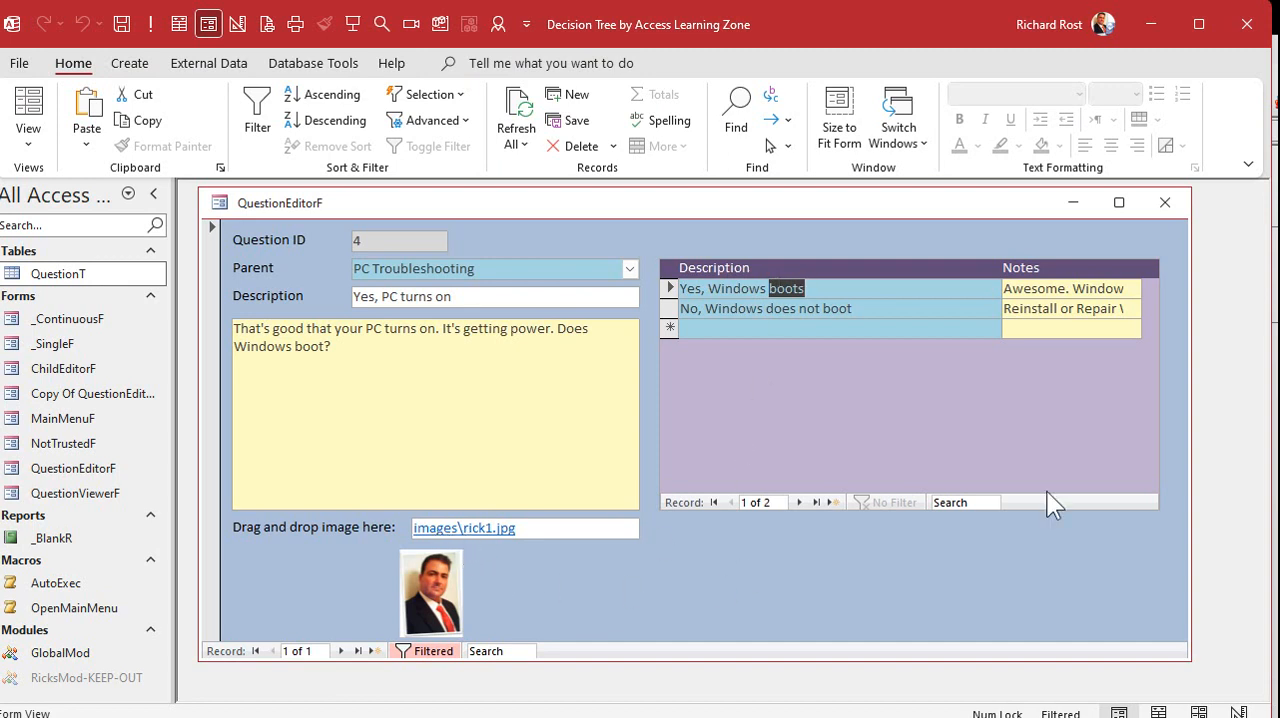
pyautogui.click(1276, 490)
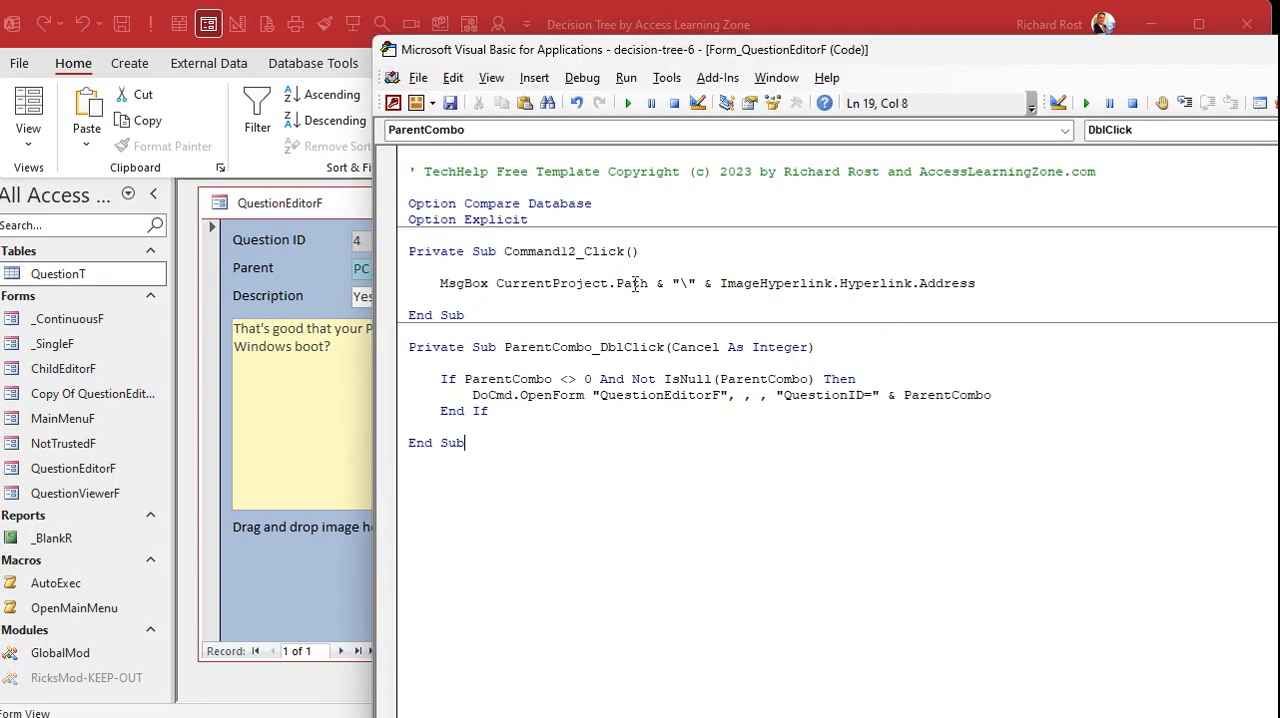
pyautogui.click(343, 209)
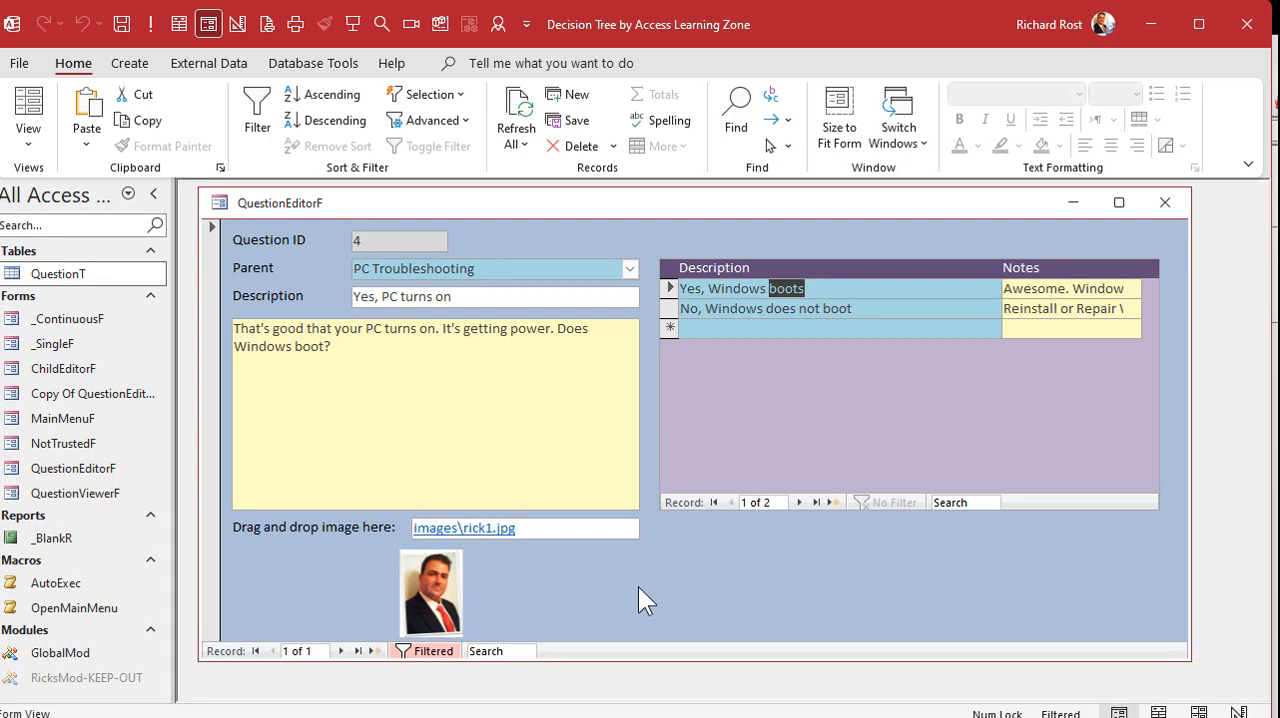
# Link picard.jpg from the images folder to the question "No, PC does not turn on" and save the record
pyautogui.moveTo(826, 27); pyautogui.dragTo(1250, 43)
pyautogui.click(309, 428)
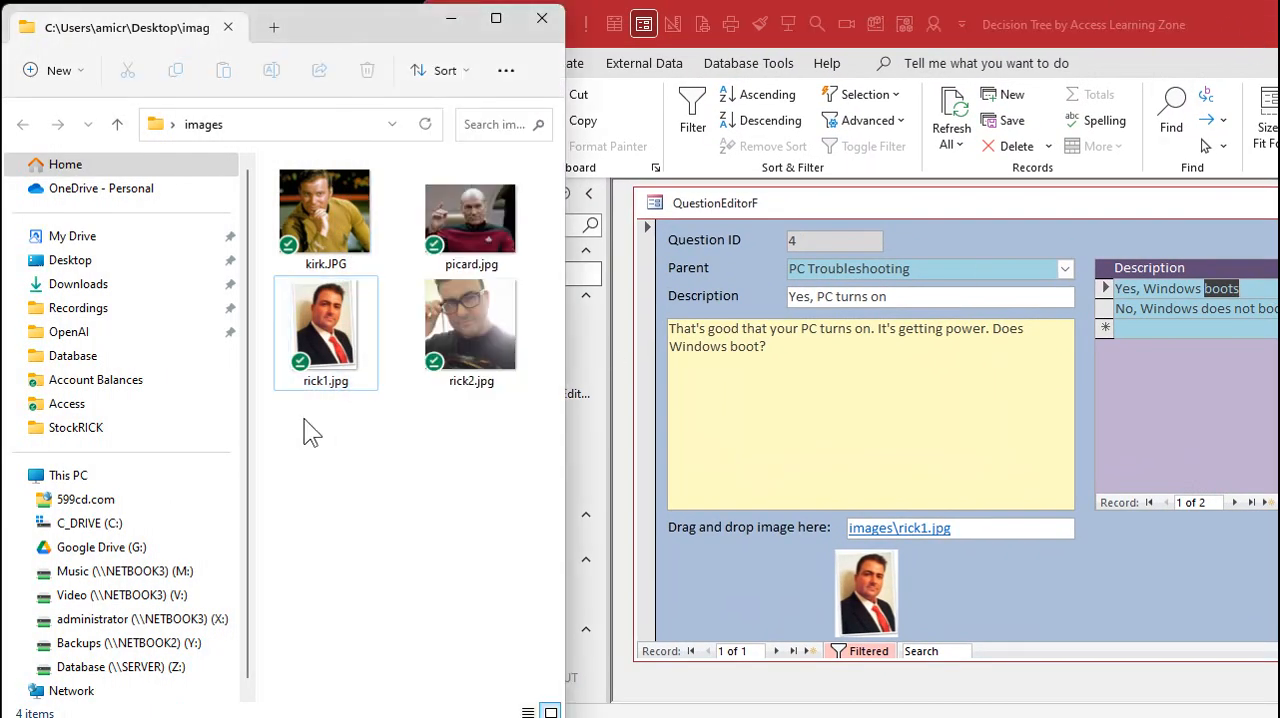
pyautogui.click(483, 245)
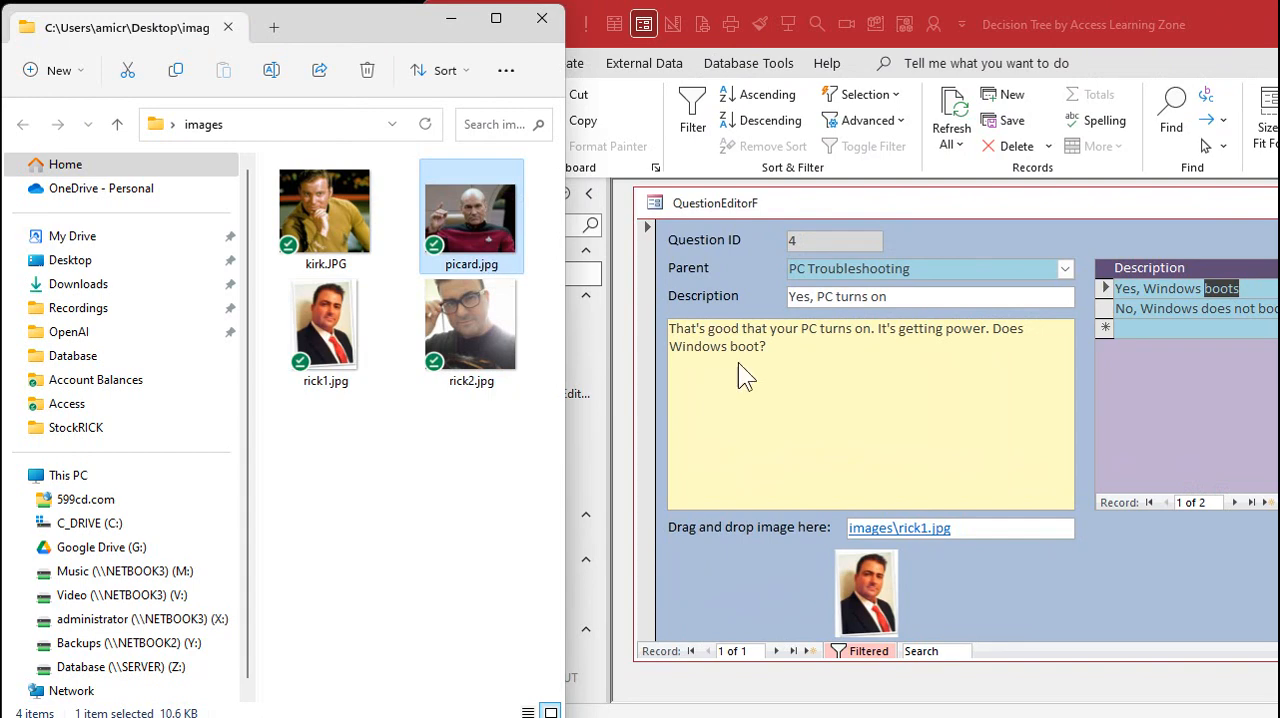
pyautogui.click(914, 268)
pyautogui.doubleClick(914, 267)
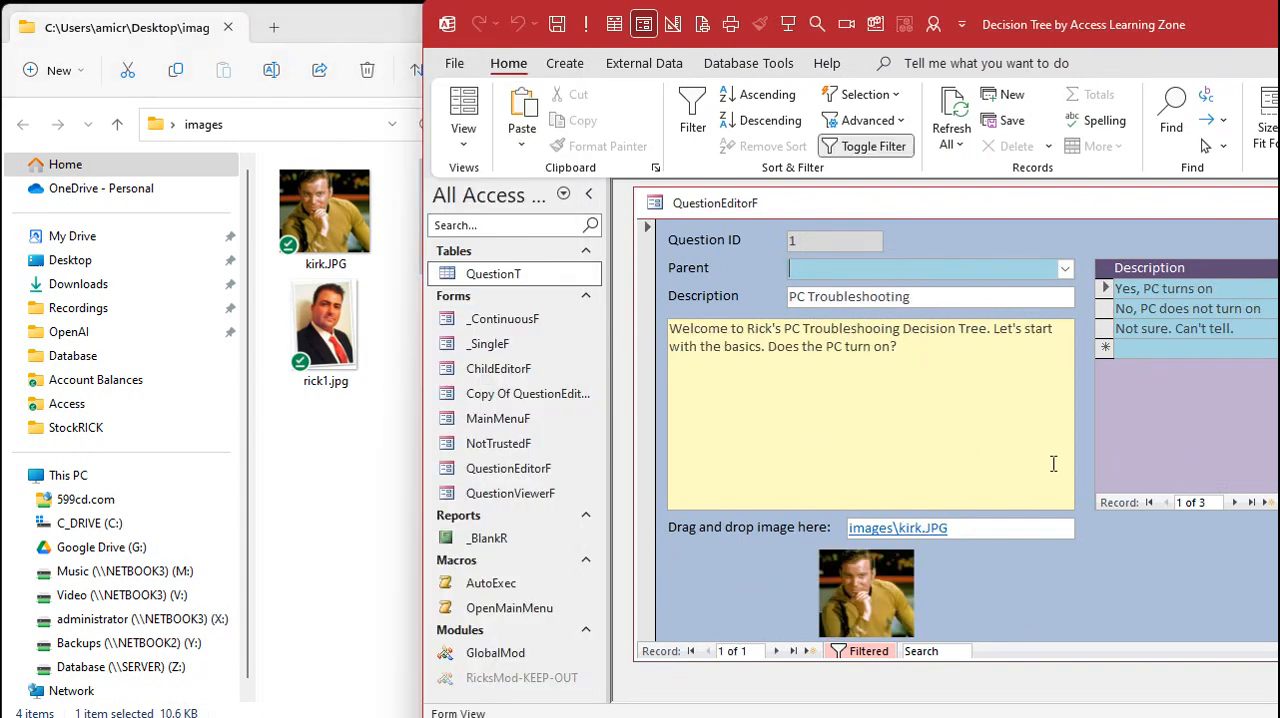
pyautogui.doubleClick(1155, 309)
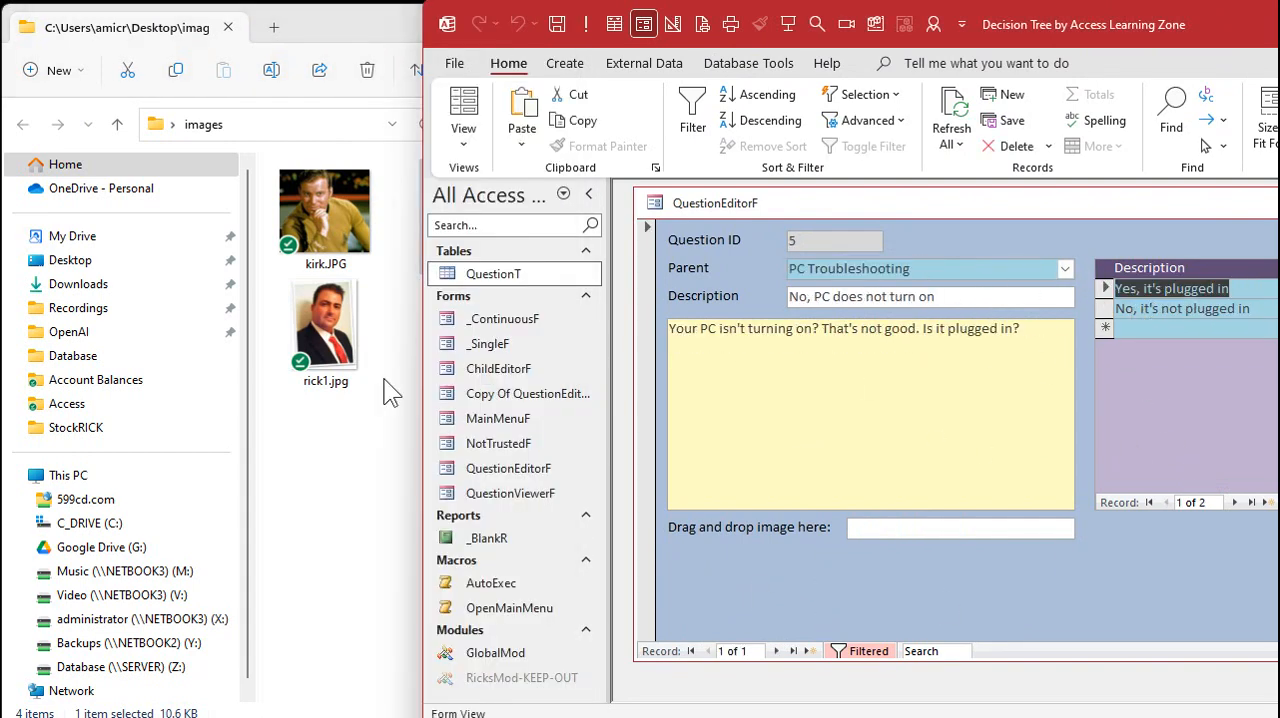
pyautogui.click(340, 540)
pyautogui.moveTo(497, 203); pyautogui.dragTo(962, 532)
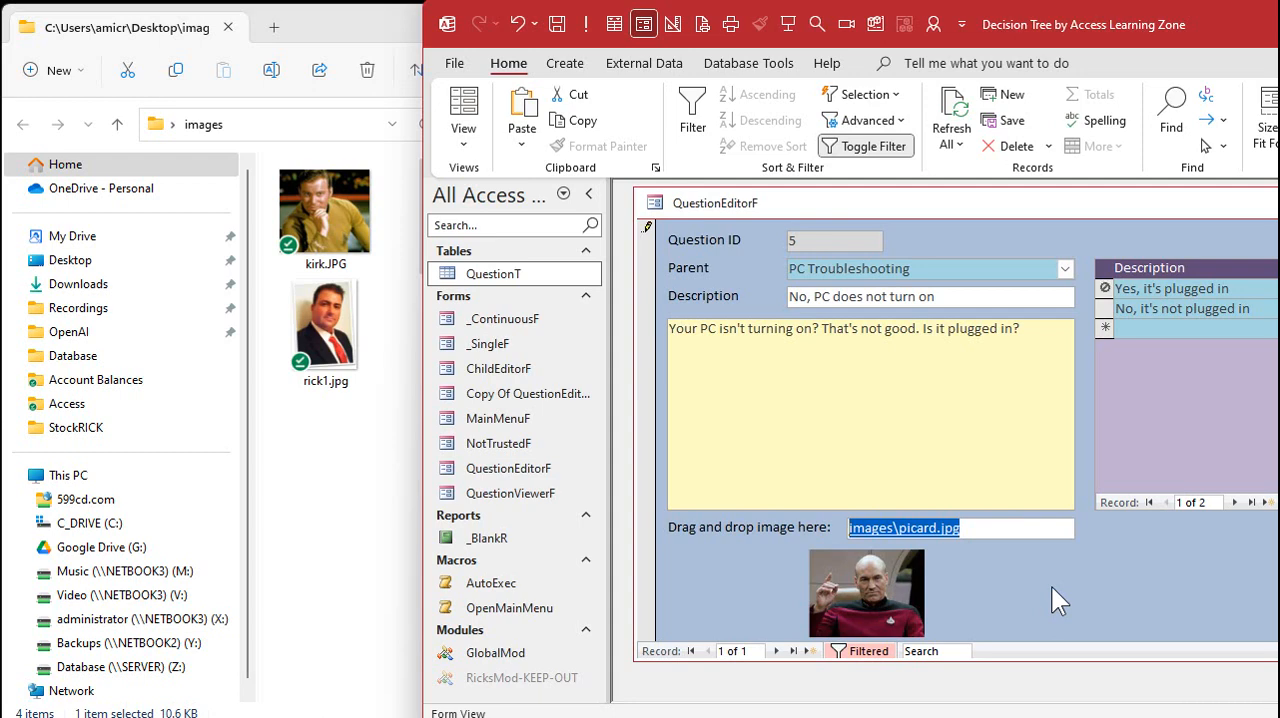
pyautogui.click(1170, 308)
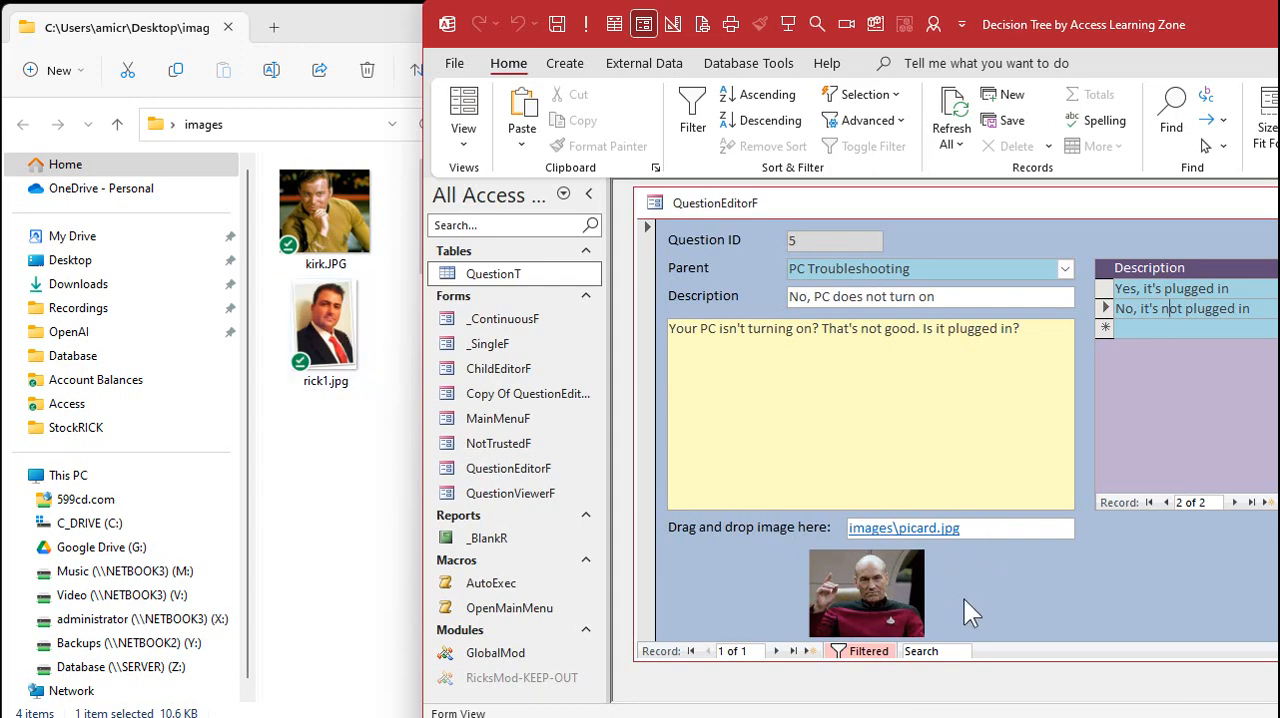
# Delete the Command12_Click procedure from QuestionEditorF's code and return to the database
pyautogui.hotkey('alt', 'F11')
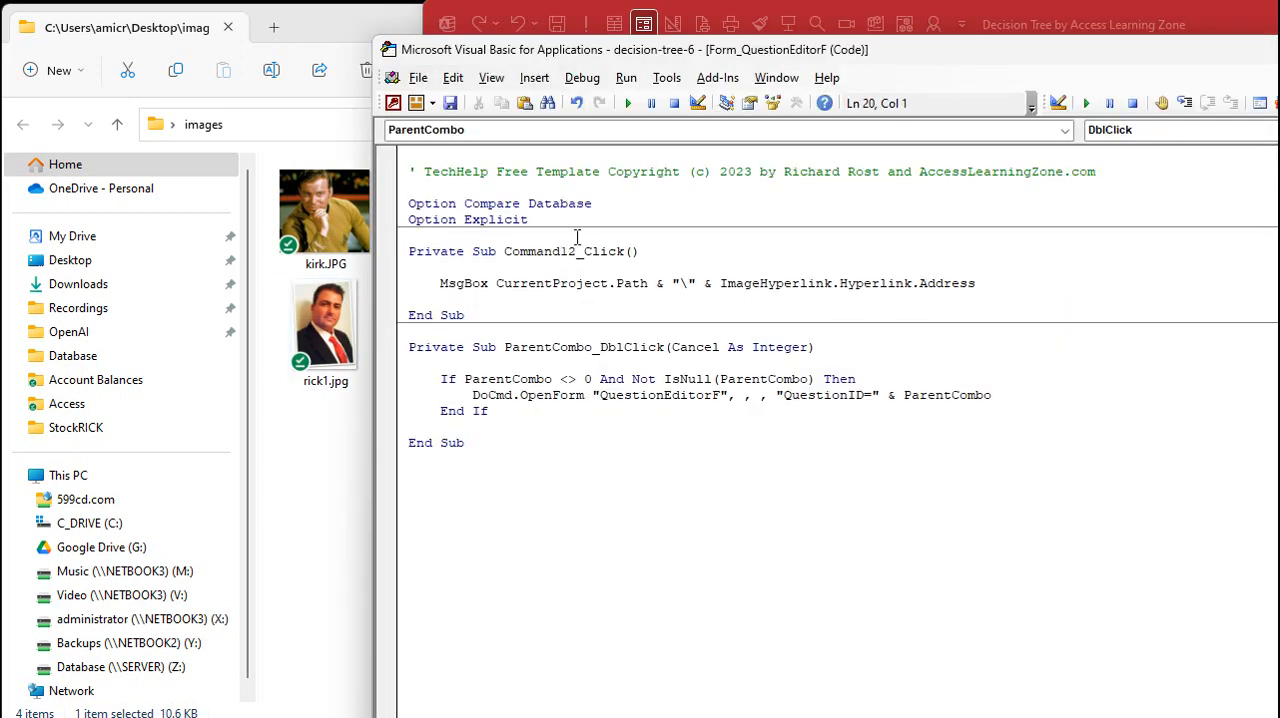
pyautogui.moveTo(575, 235); pyautogui.dragTo(753, 314)
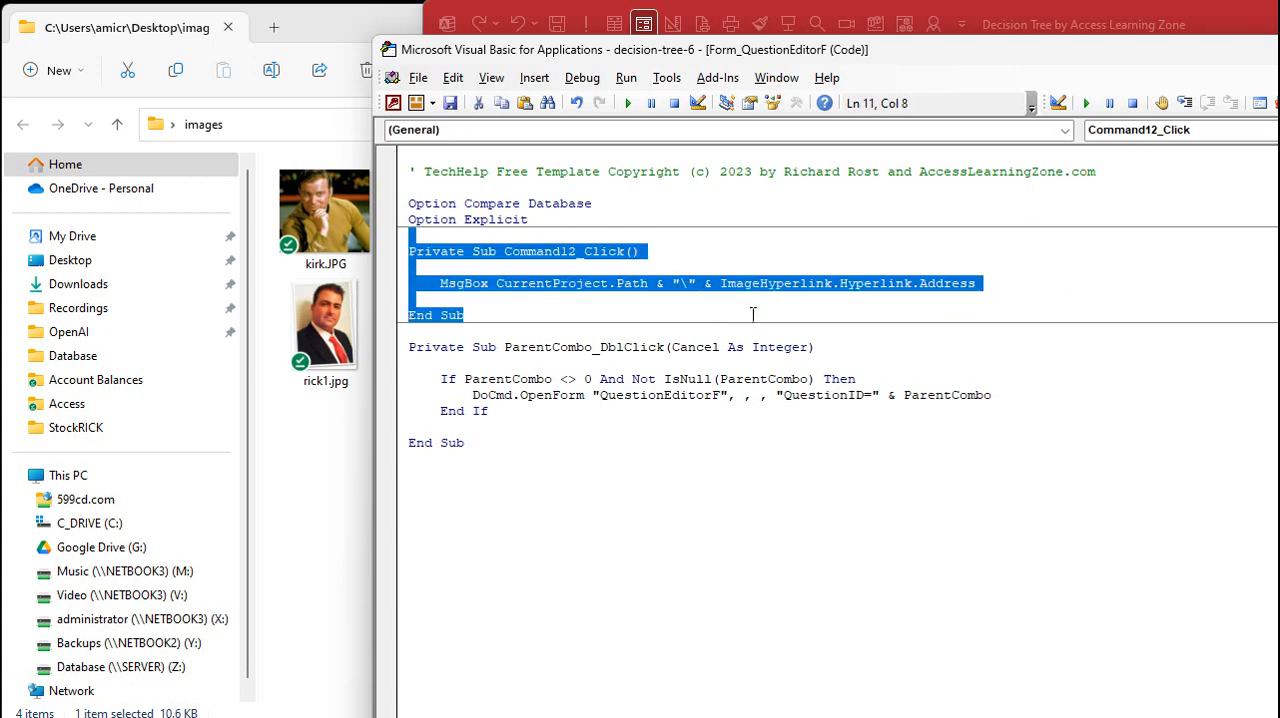
pyautogui.press('Delete')
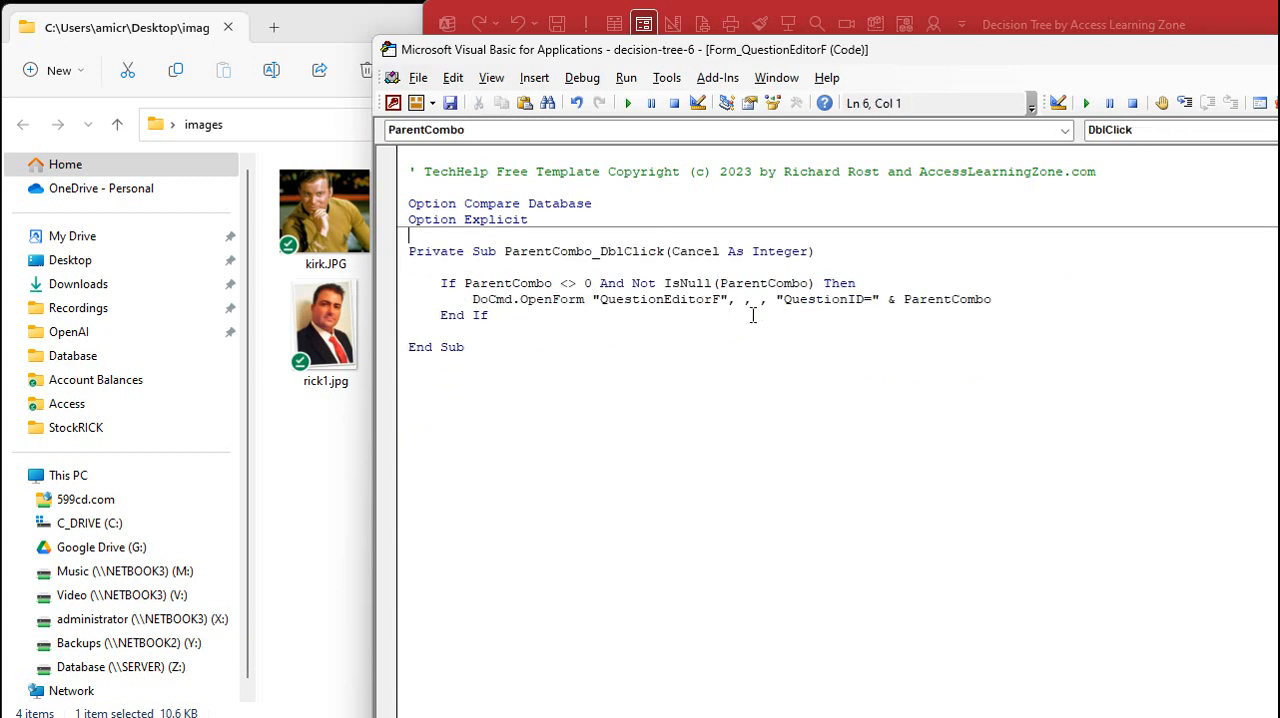
pyautogui.click(1272, 26)
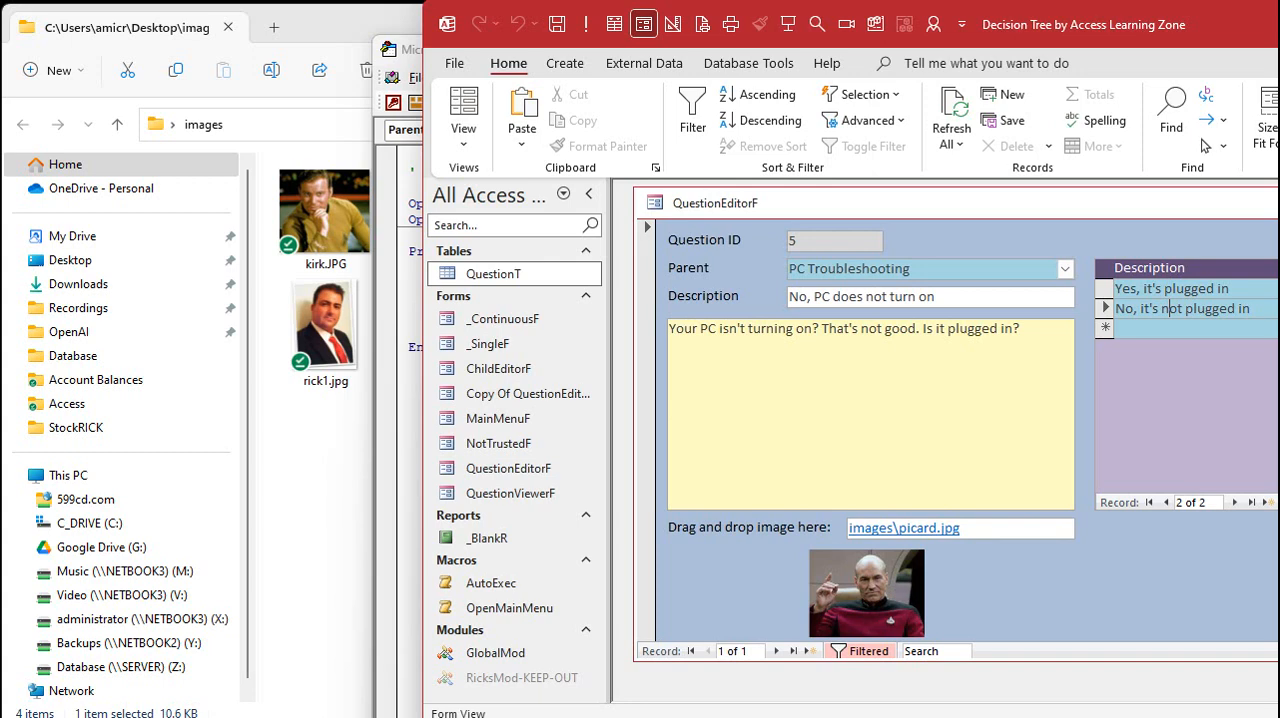
# Close the question editor, open PC Troubleshooting in QuestionViewerF and switch that form to Design View
pyautogui.hotkey('ctrl', 'w')
pyautogui.click(748, 508)
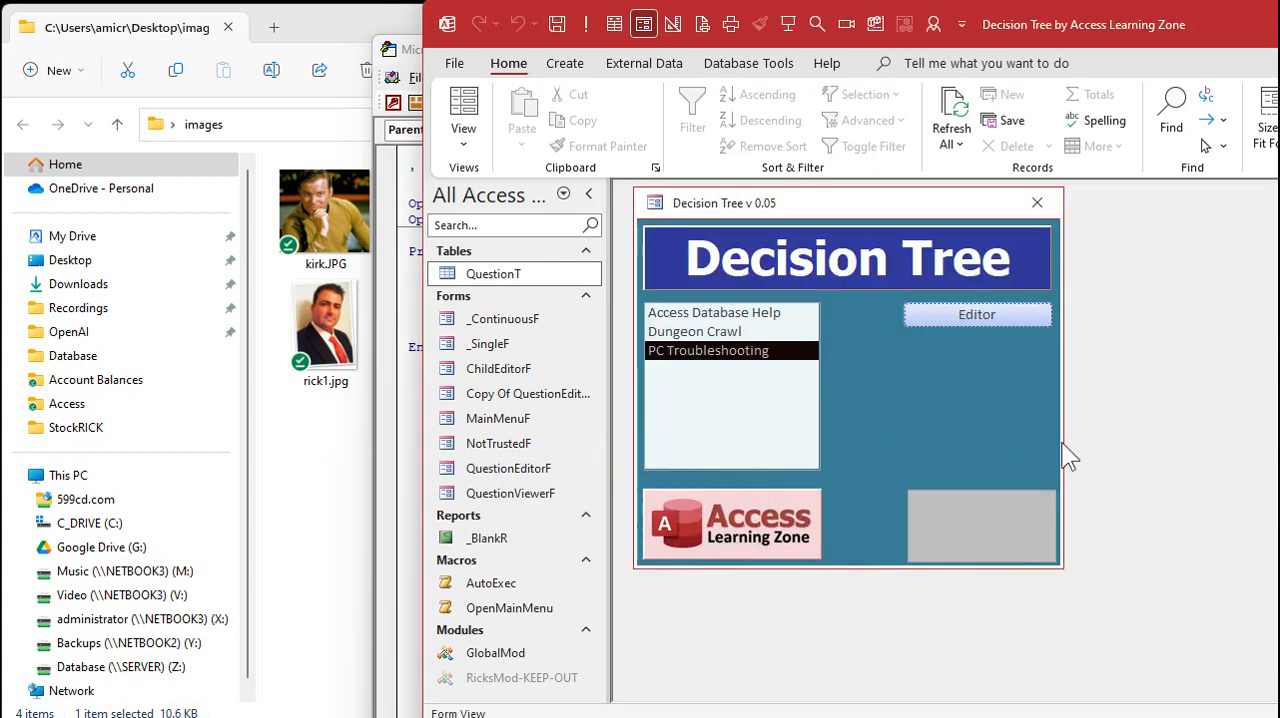
pyautogui.doubleClick(757, 351)
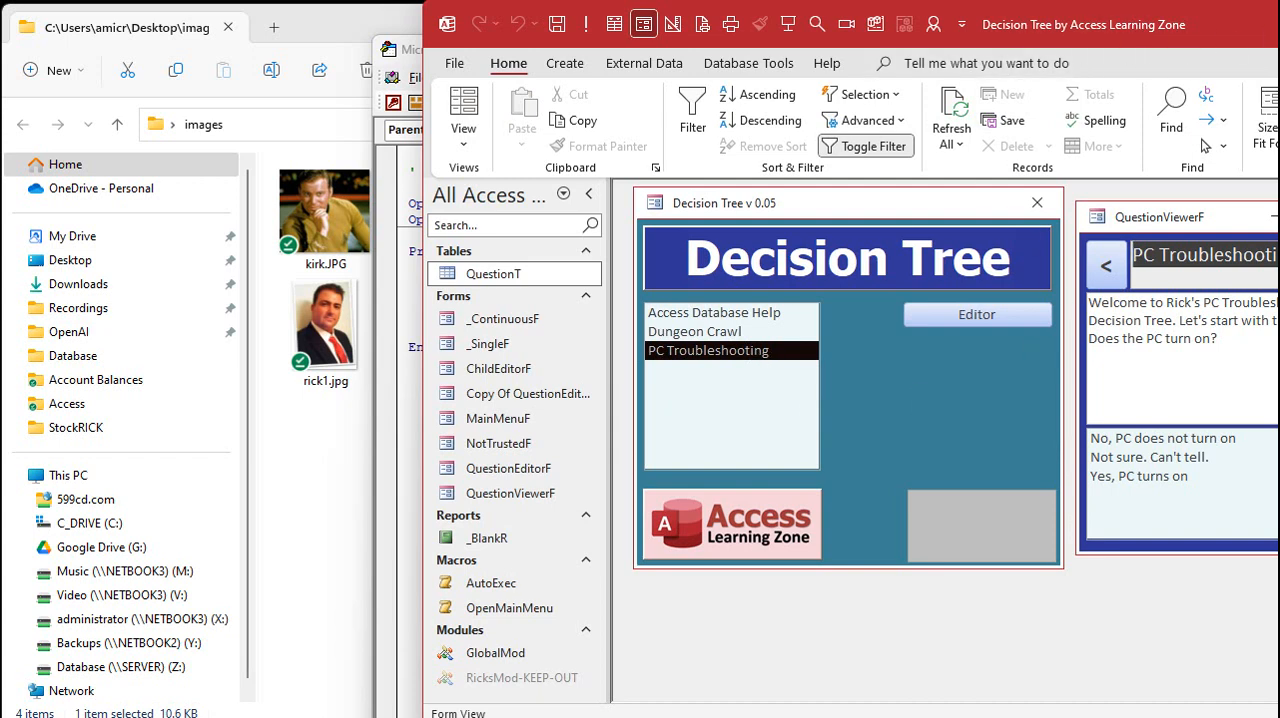
pyautogui.moveTo(1275, 20); pyautogui.dragTo(944, 9)
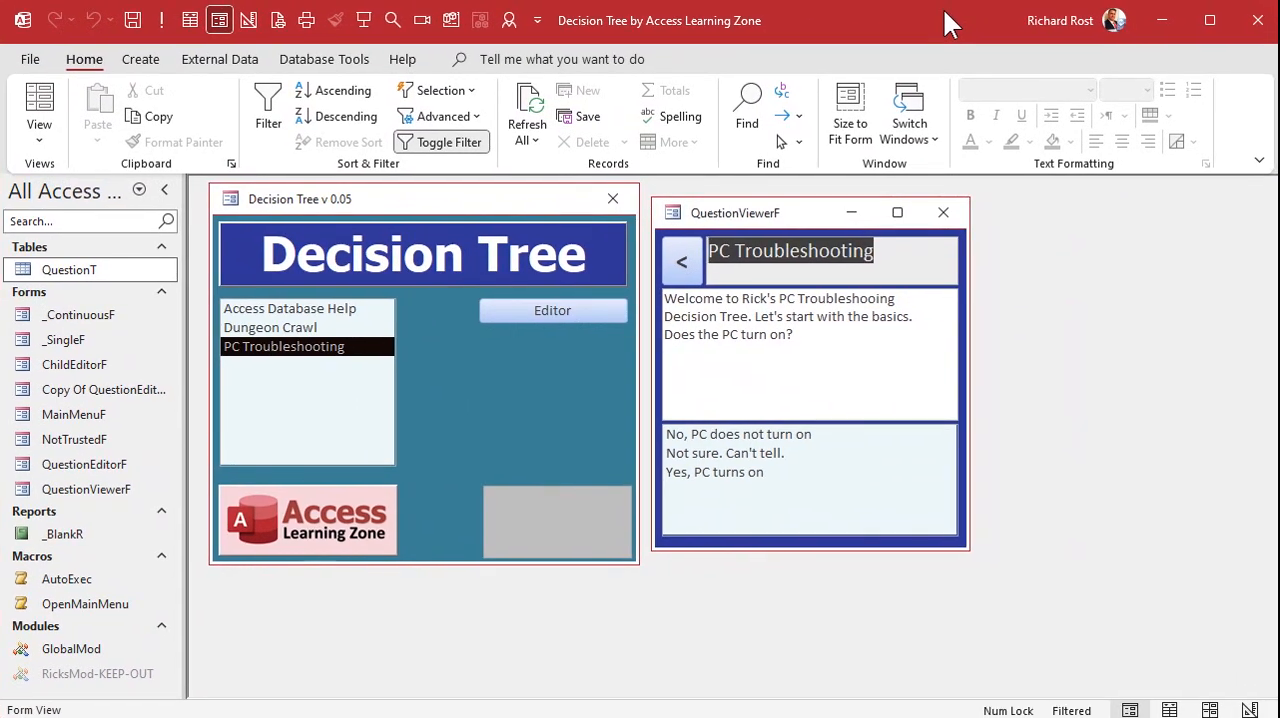
pyautogui.rightClick(781, 212)
pyautogui.click(826, 375)
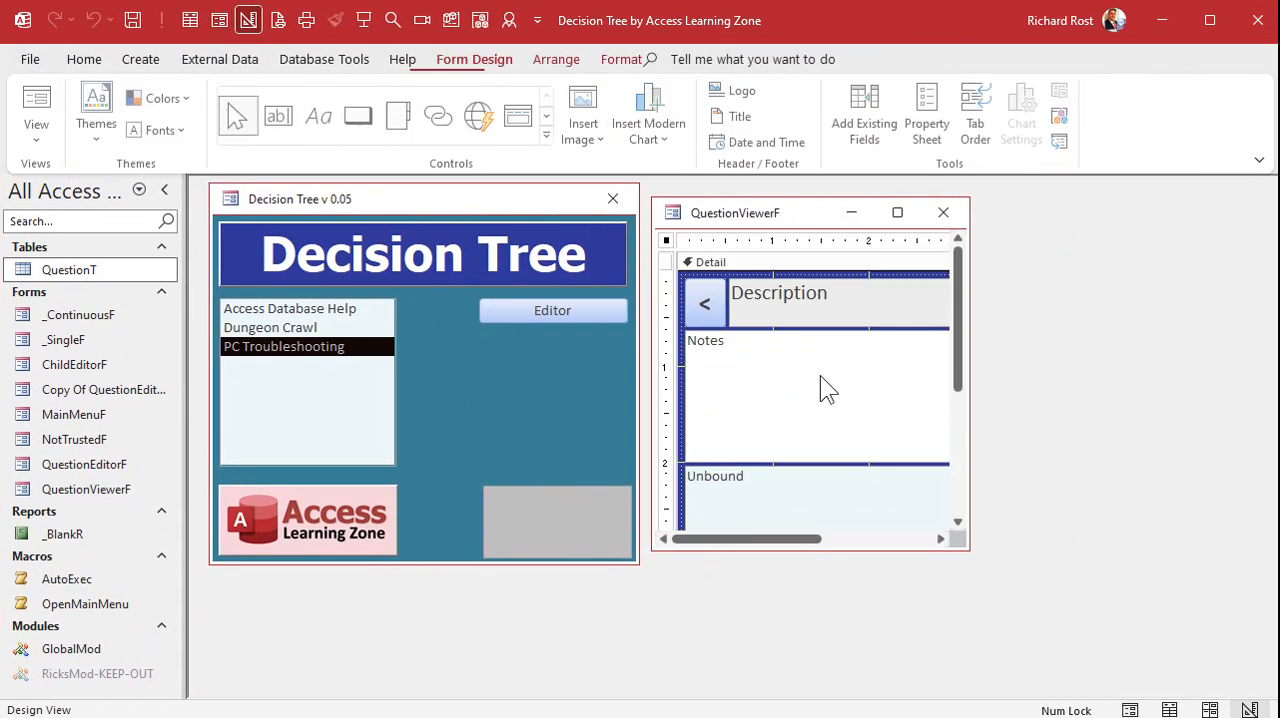
# Enlarge the QuestionViewerF window and widen its Detail section to about 5.2 inches
pyautogui.moveTo(966, 547); pyautogui.dragTo(1052, 678)
pyautogui.moveTo(874, 589)
pyautogui.mouseDown()
pyautogui.moveTo(872, 646)
pyautogui.moveTo(878, 588)
pyautogui.mouseUp()
pyautogui.click(871, 366)
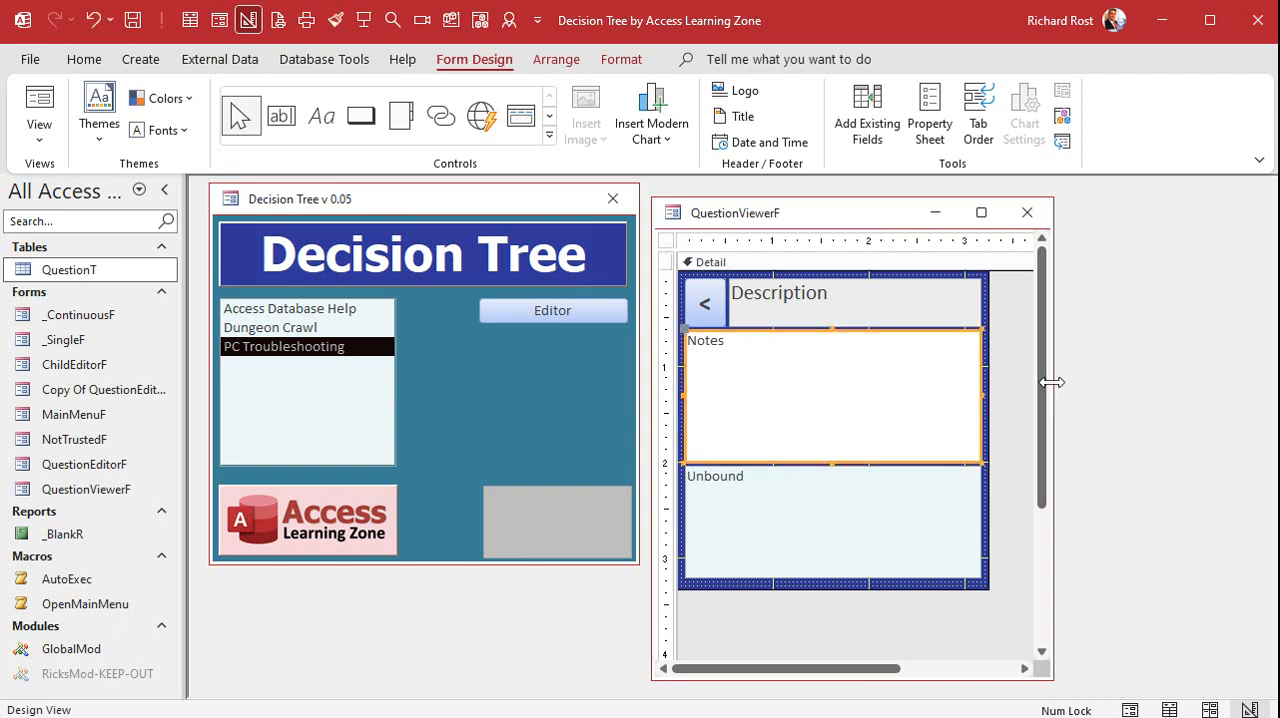
pyautogui.moveTo(1052, 385); pyautogui.dragTo(1238, 396)
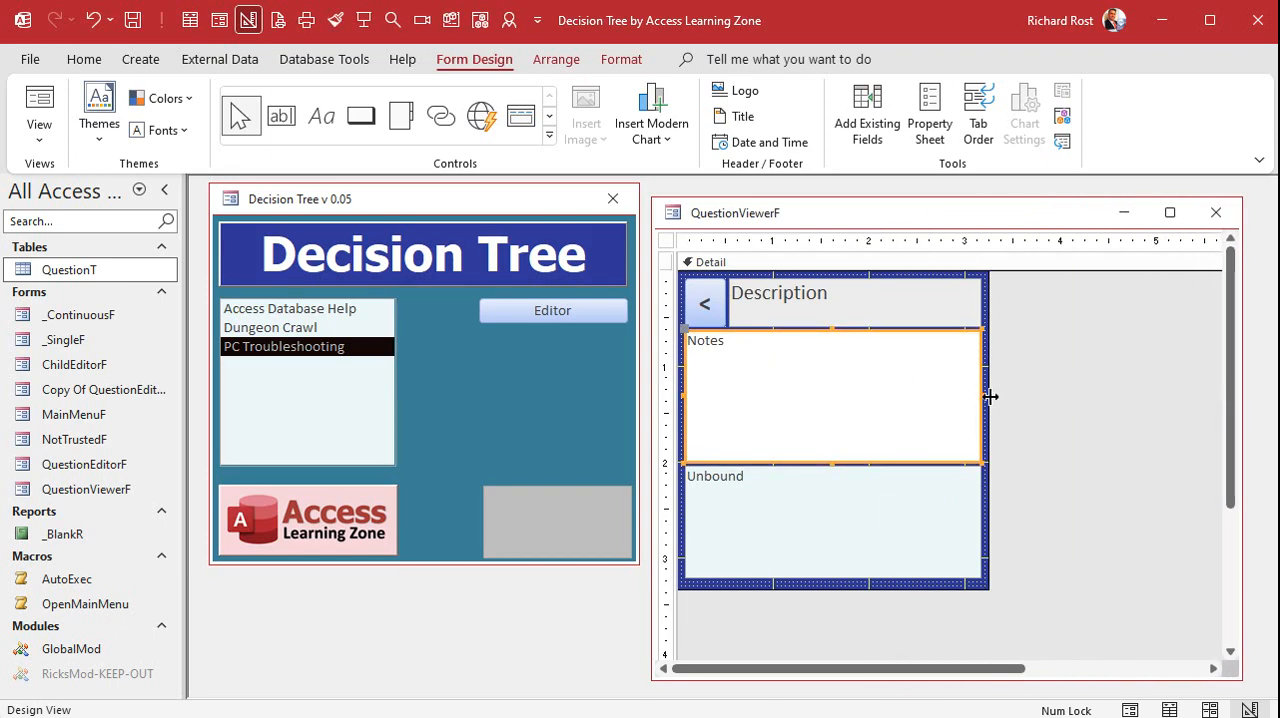
pyautogui.moveTo(987, 396); pyautogui.dragTo(1172, 395)
pyautogui.click(1062, 392)
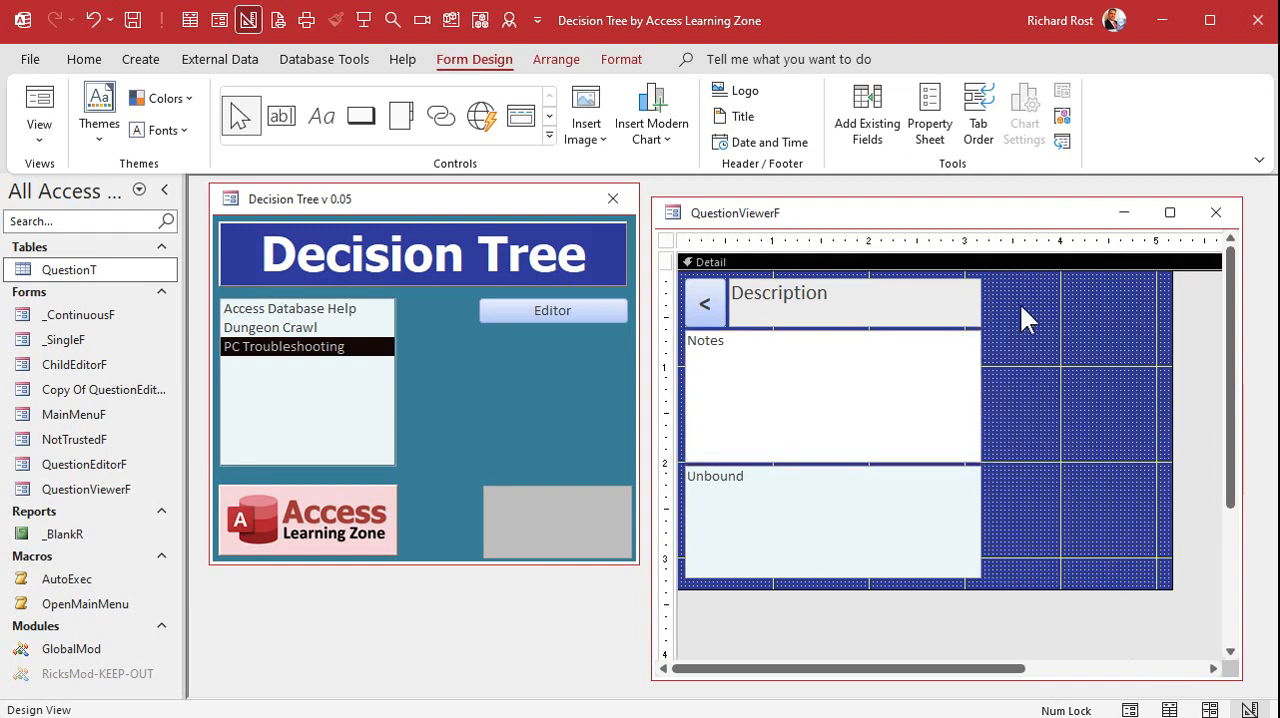
# Copy ImageObject from QuestionEditorF in Design View into QuestionViewerF, placing it beside the Notes box at about 1.5 by 1.4 inches
pyautogui.click(515, 311)
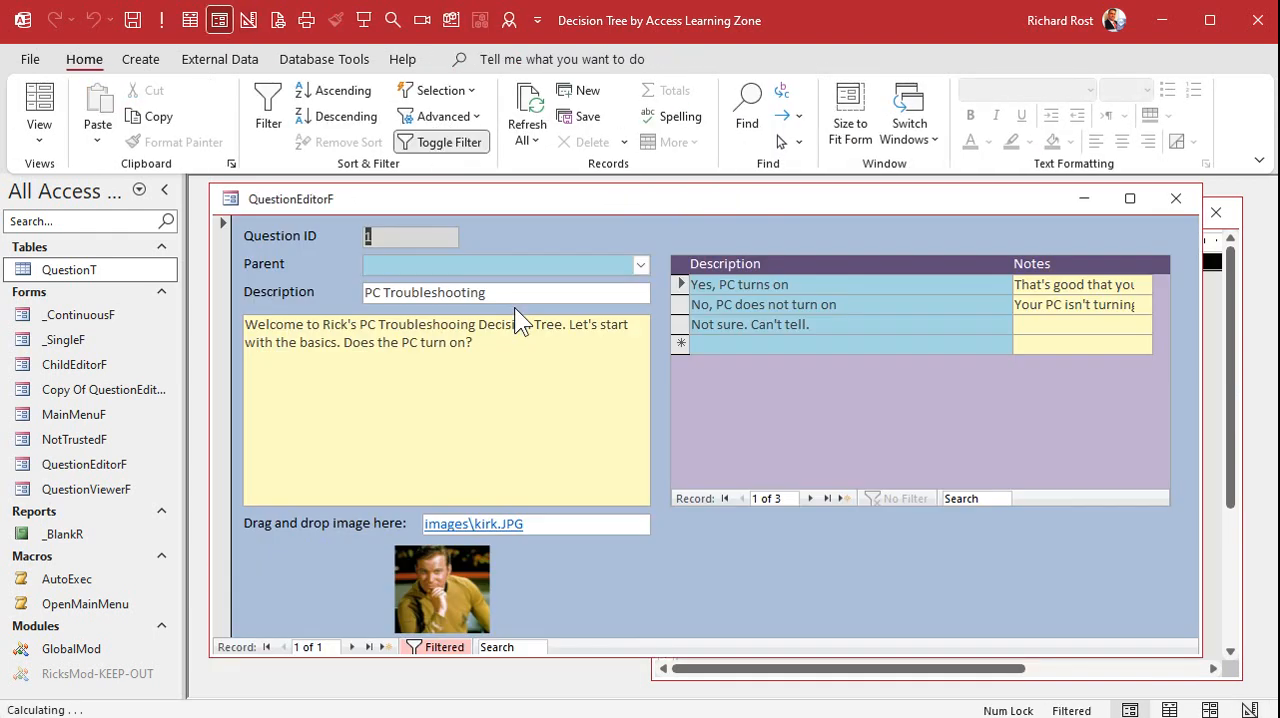
pyautogui.rightClick(592, 565)
pyautogui.click(664, 632)
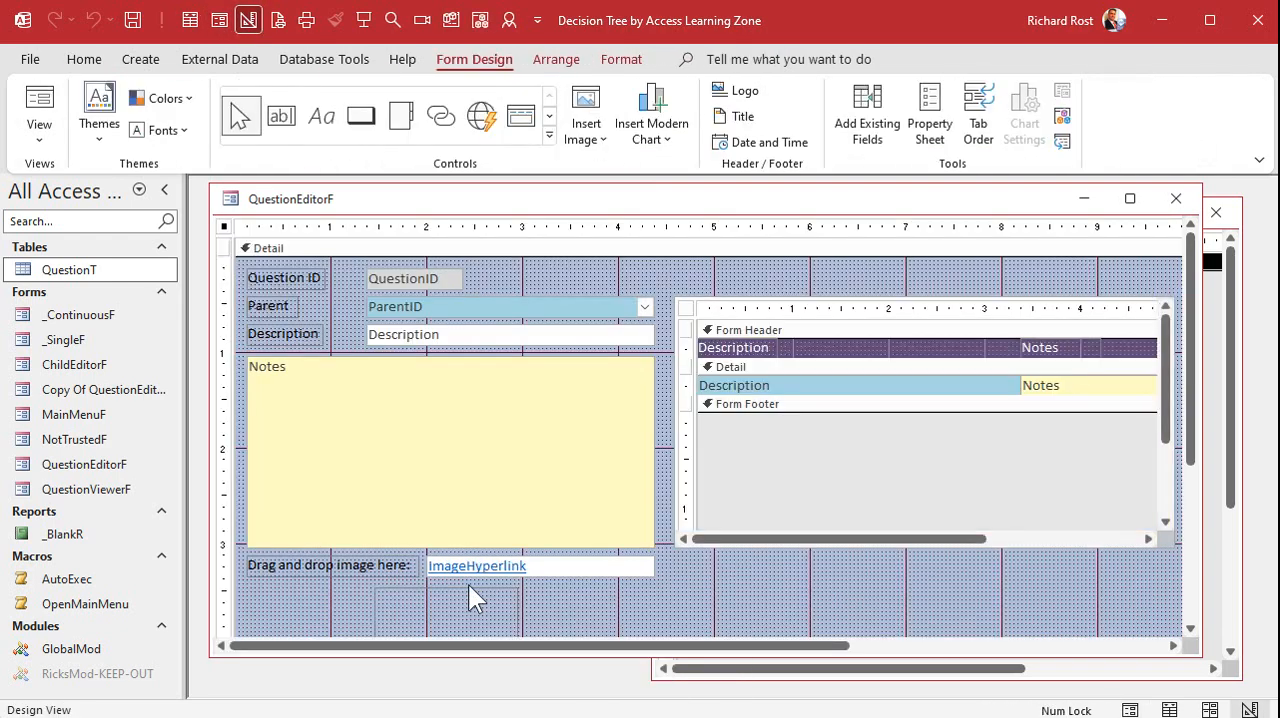
pyautogui.click(476, 602)
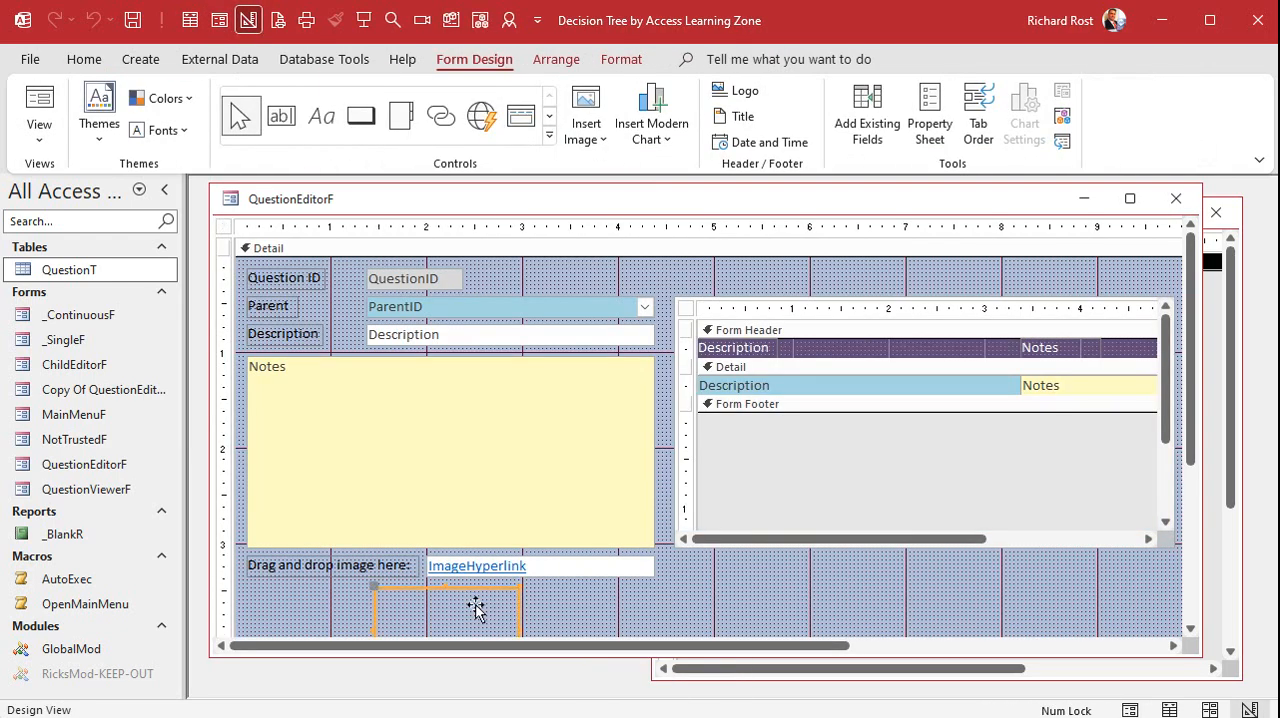
pyautogui.click(1236, 343)
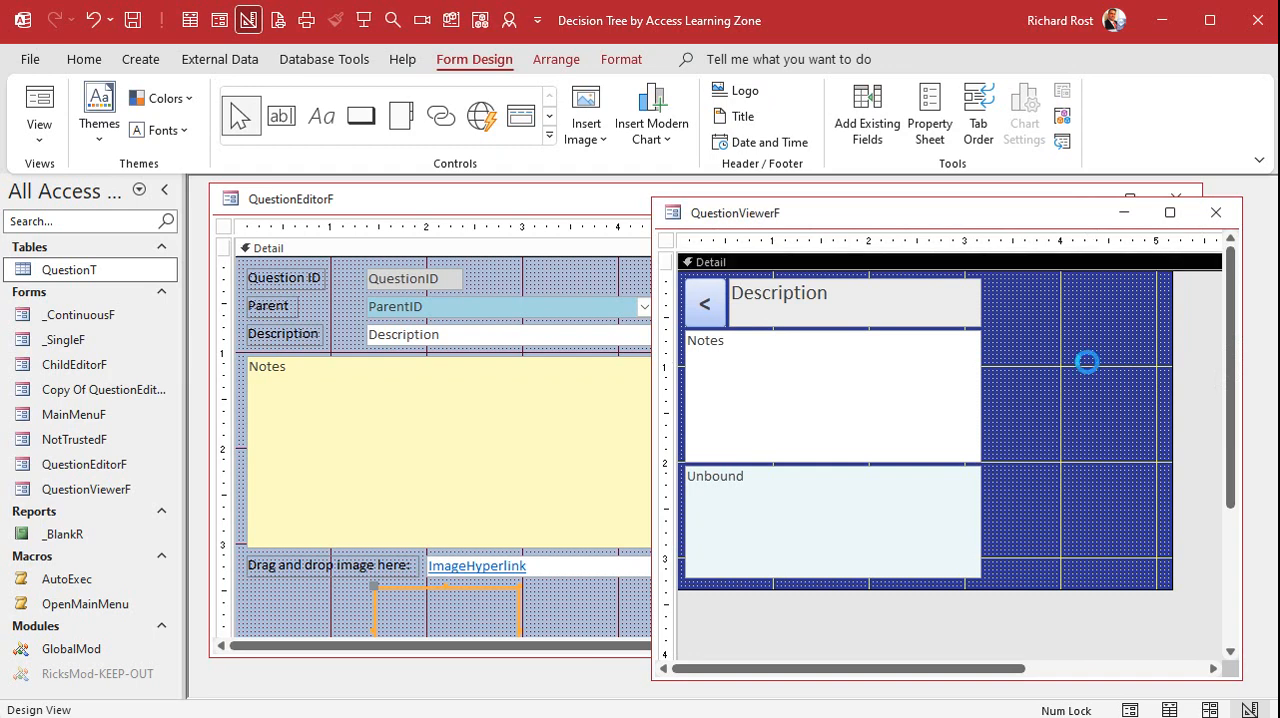
pyautogui.moveTo(988, 330); pyautogui.dragTo(1057, 463)
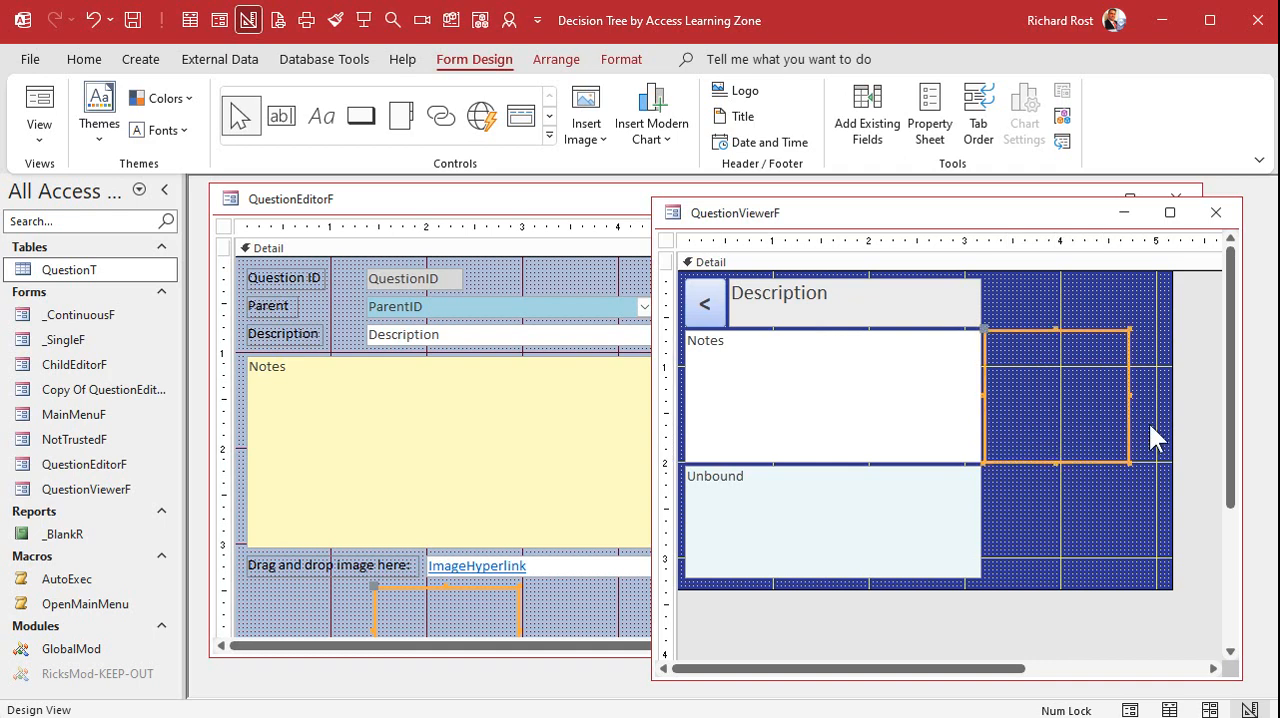
# Narrow QuestionViewerF's Detail section to about 4.8 inches and widen the Description box and answer list to the image's outer edge
pyautogui.moveTo(1172, 391); pyautogui.dragTo(1136, 402)
pyautogui.click(980, 307)
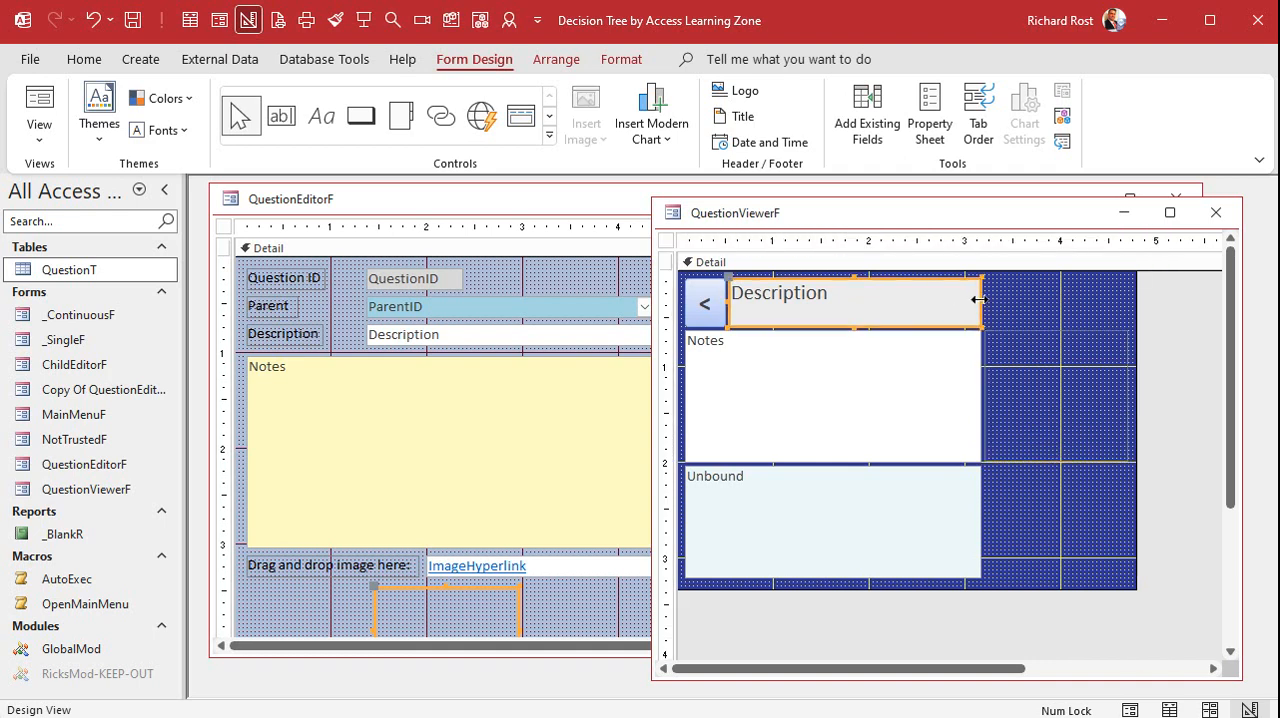
pyautogui.moveTo(980, 307); pyautogui.dragTo(1130, 300)
pyautogui.click(951, 509)
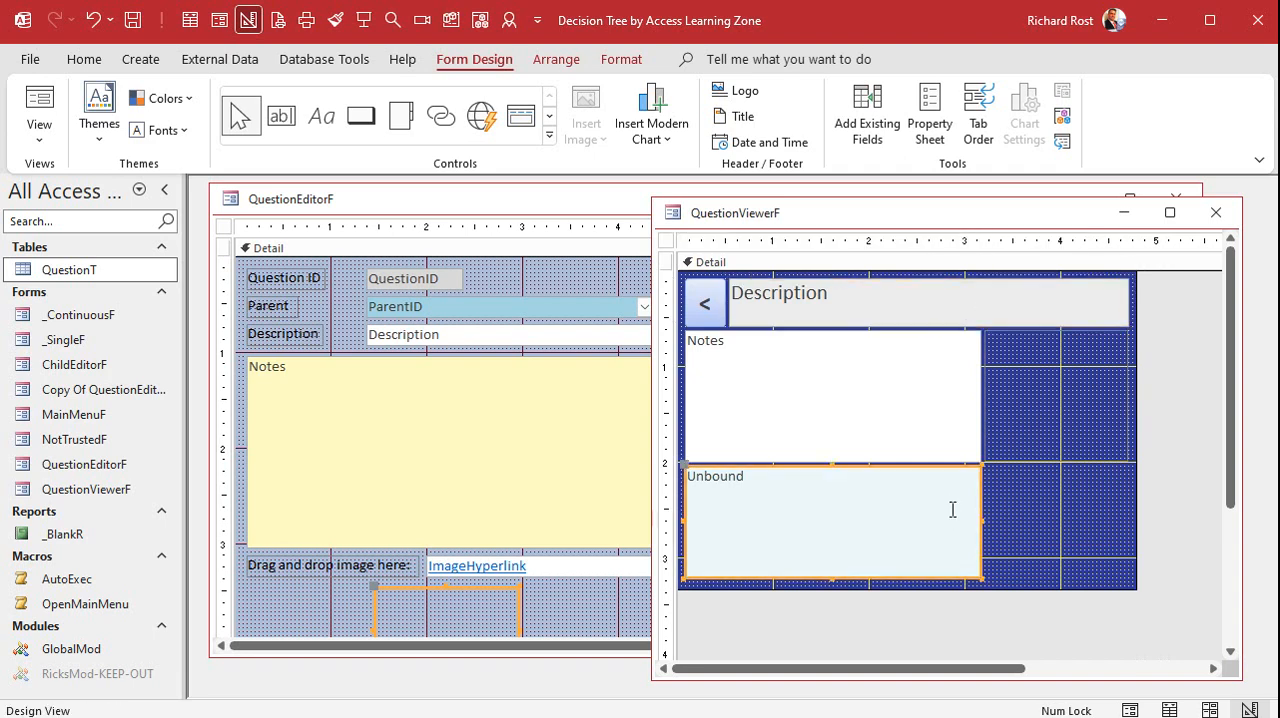
pyautogui.moveTo(980, 520); pyautogui.dragTo(1131, 518)
pyautogui.click(1162, 462)
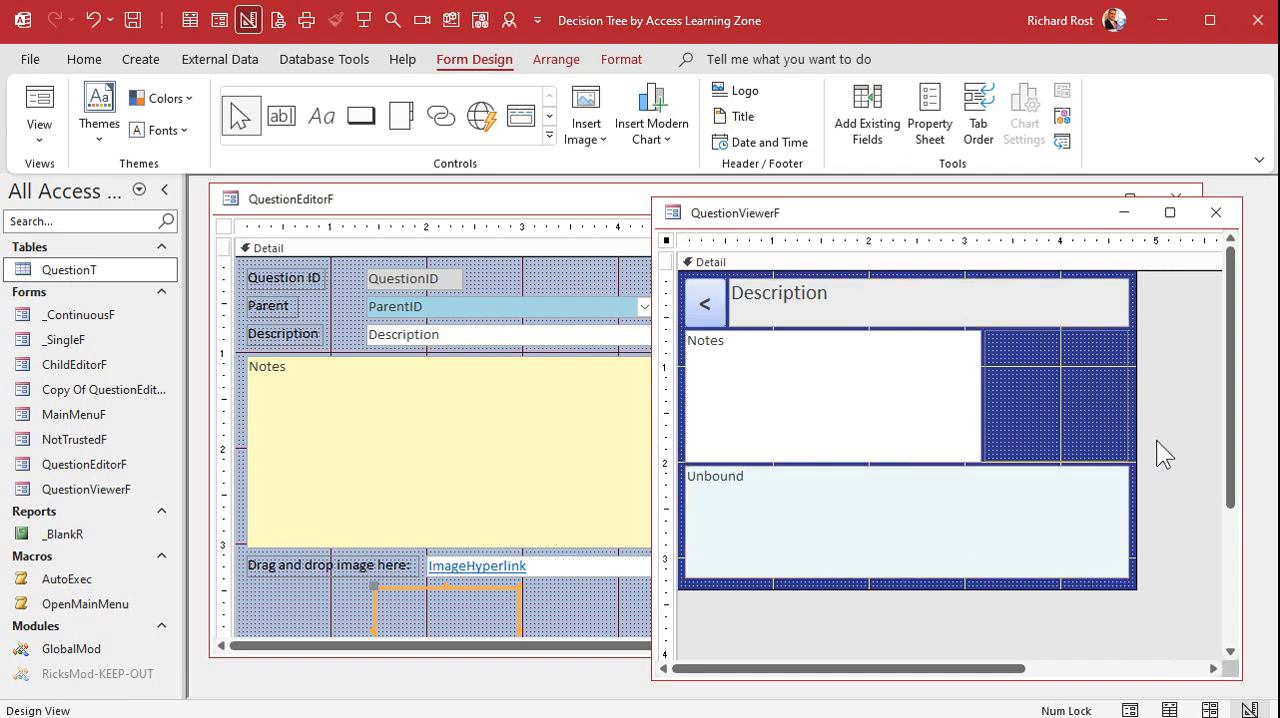
pyautogui.click(1216, 212)
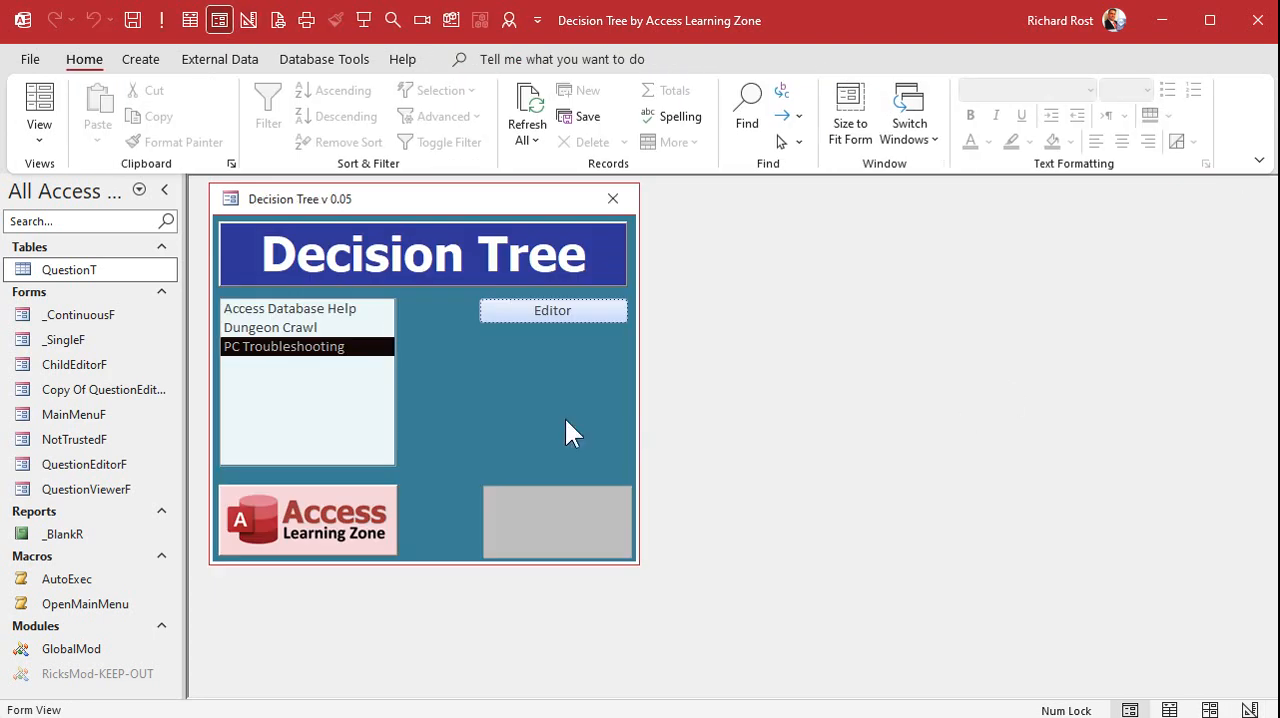
# Open PC Troubleshooting in the question viewer and switch QuestionViewerF to Design View
pyautogui.doubleClick(324, 348)
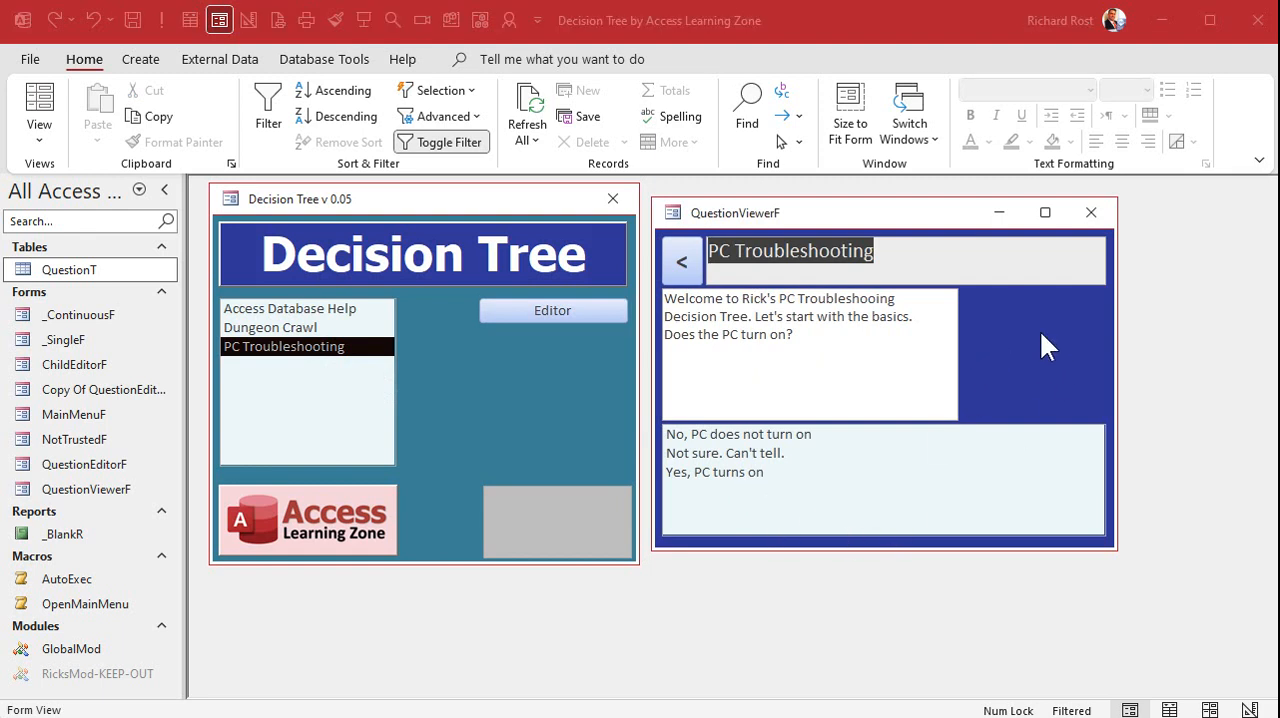
pyautogui.rightClick(903, 212)
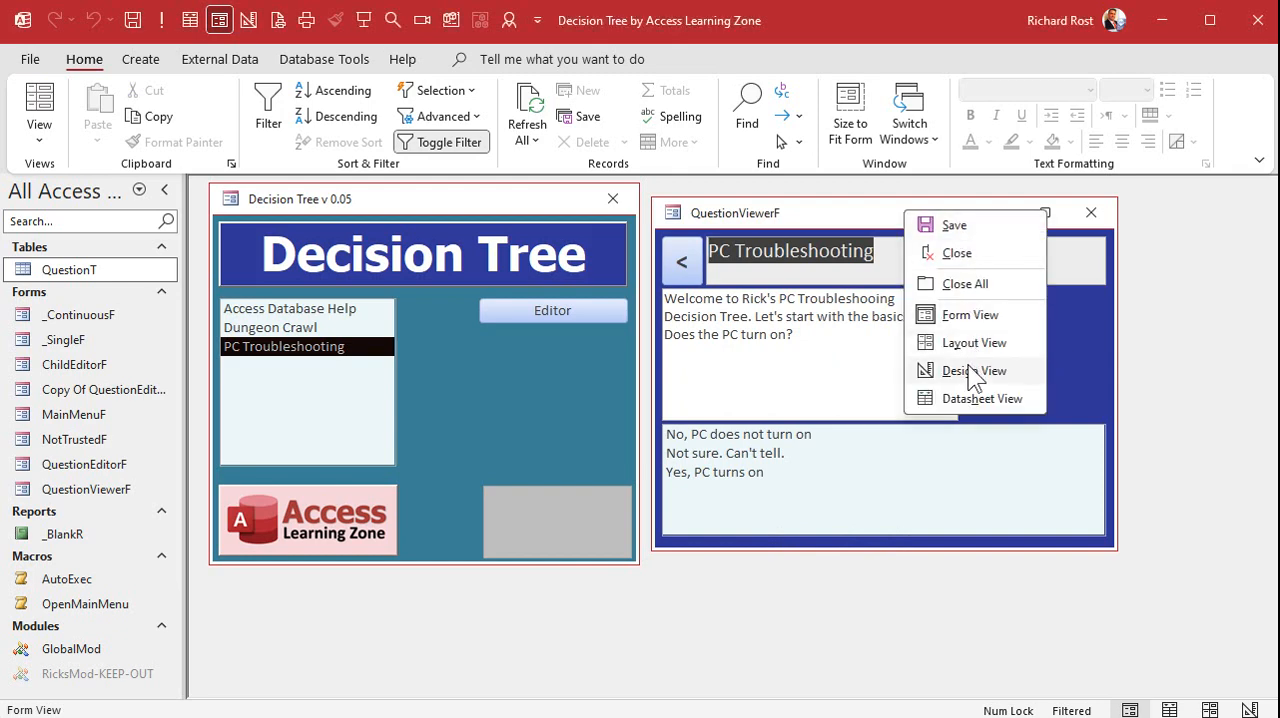
pyautogui.click(972, 371)
pyautogui.click(1061, 390)
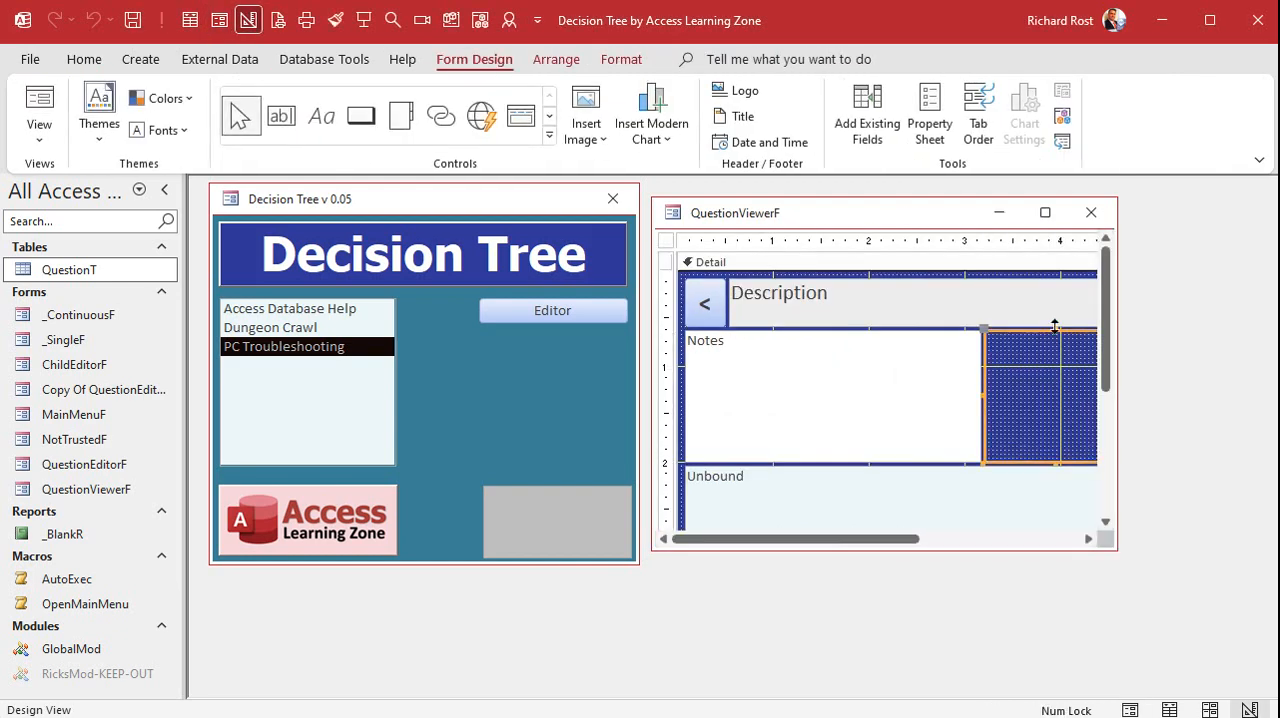
# Add the ImageHyperlink field to QuestionViewerF without its label, shrink it to about 1 inch wide and place it over the Description box
pyautogui.click(870, 115)
pyautogui.moveTo(940, 341); pyautogui.dragTo(766, 395)
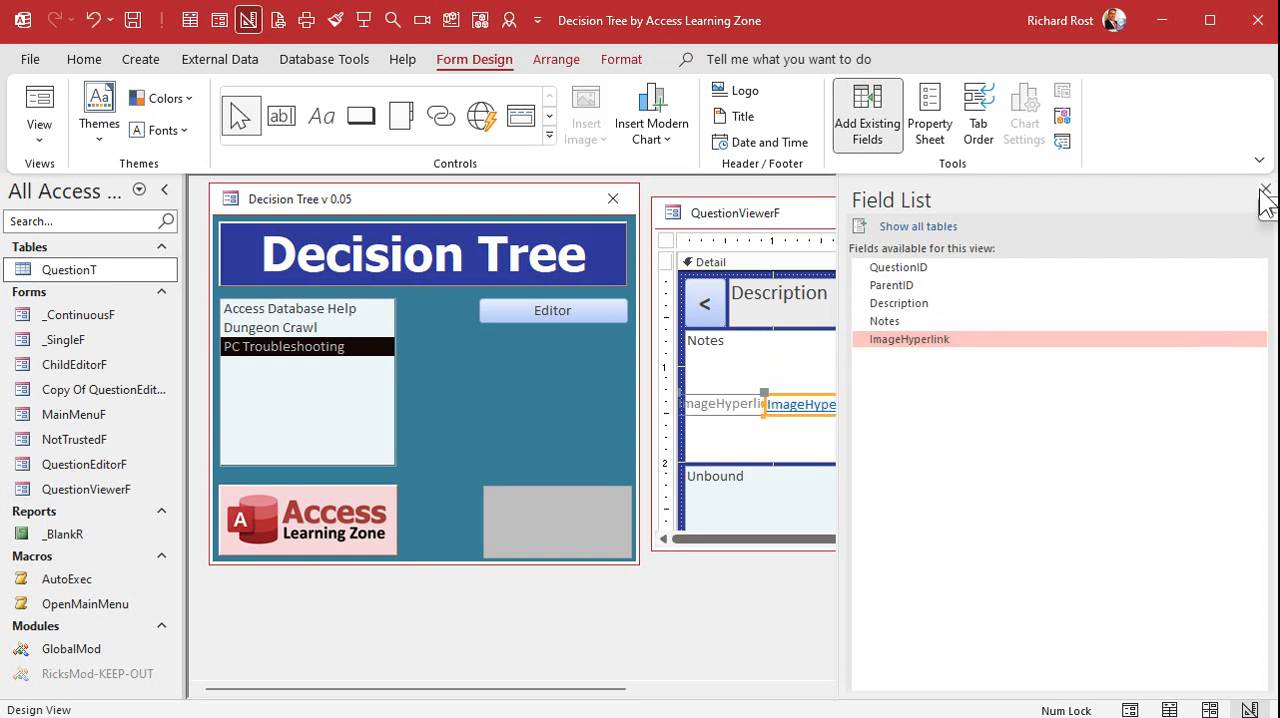
pyautogui.click(1265, 191)
pyautogui.click(732, 401)
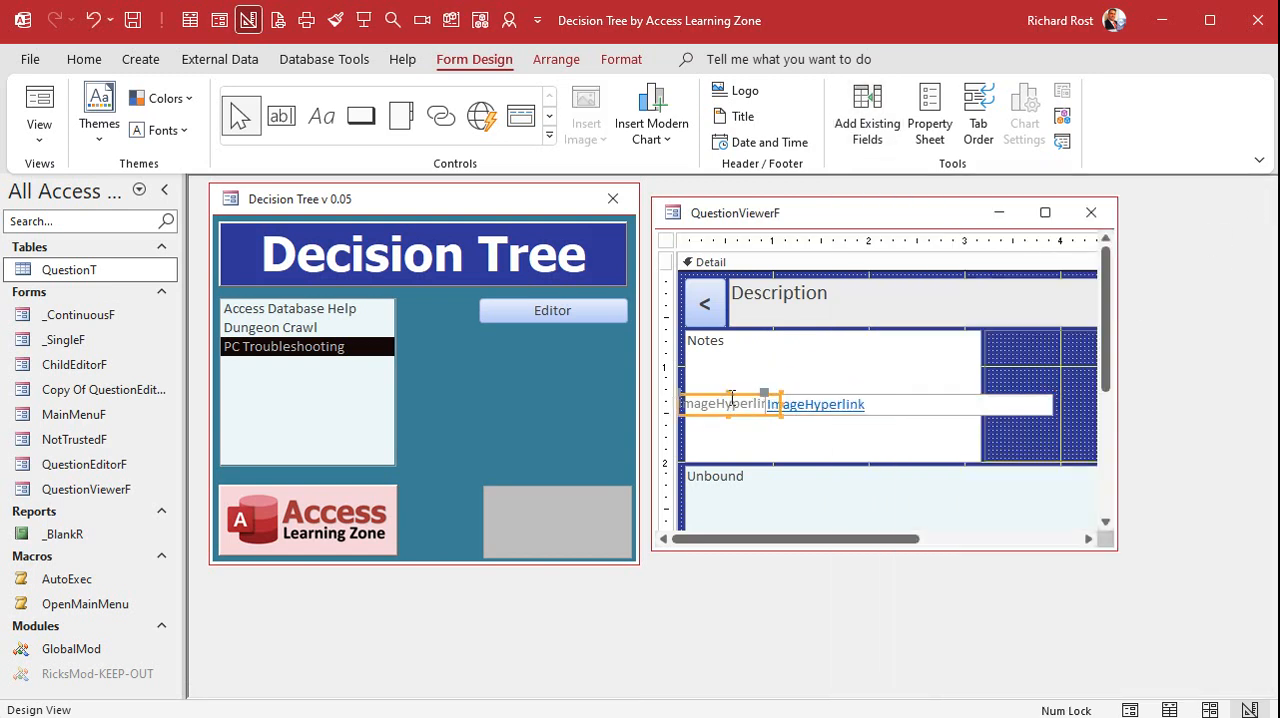
pyautogui.press('Delete')
pyautogui.click(845, 405)
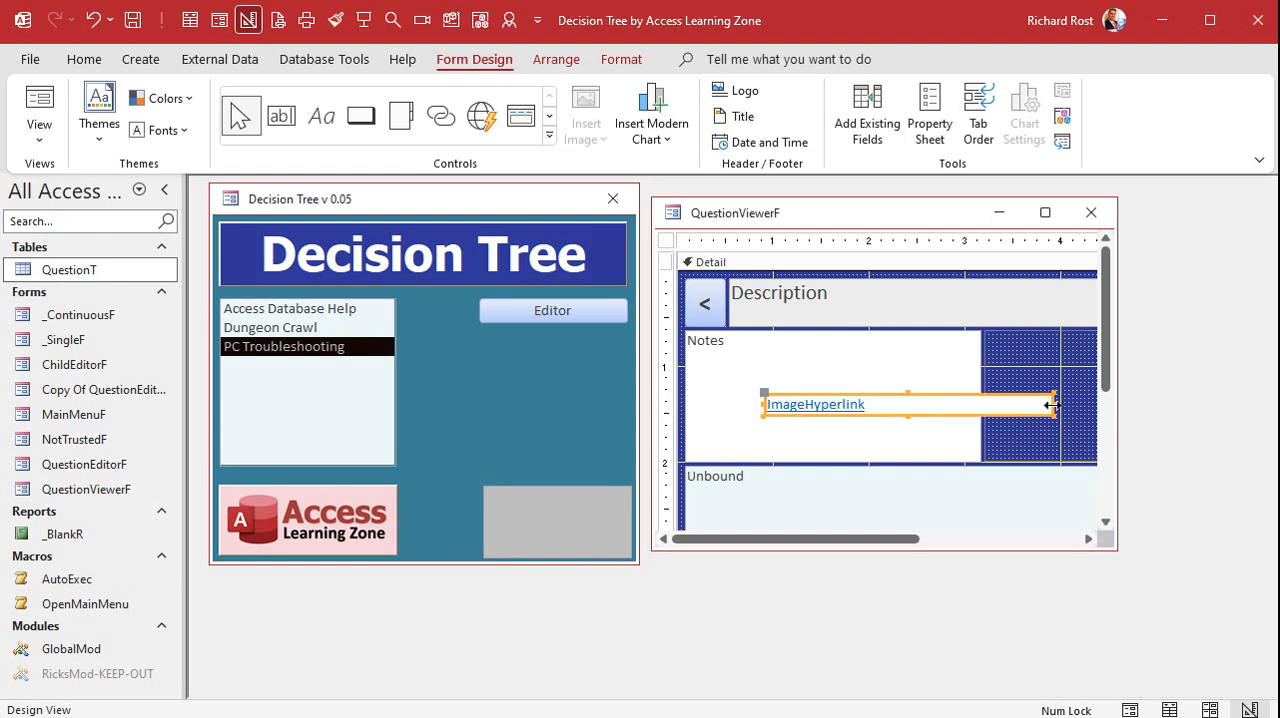
pyautogui.moveTo(1050, 405); pyautogui.dragTo(1042, 288)
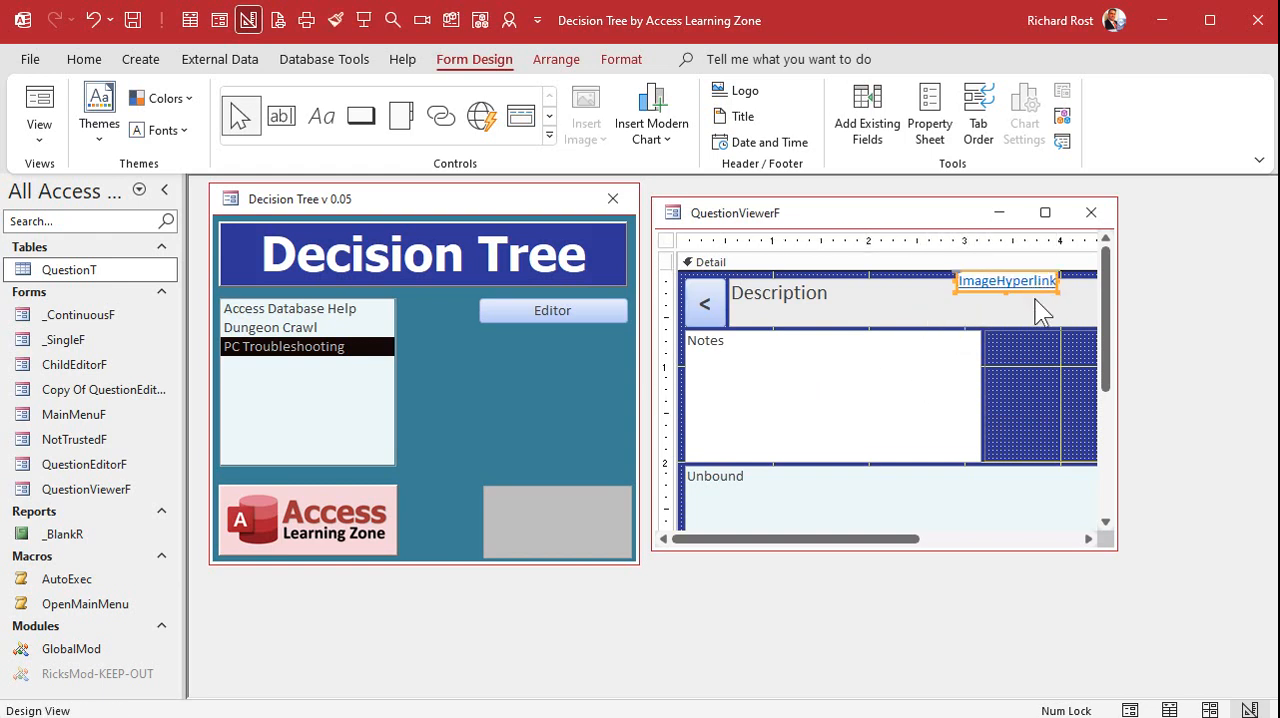
pyautogui.click(1100, 214)
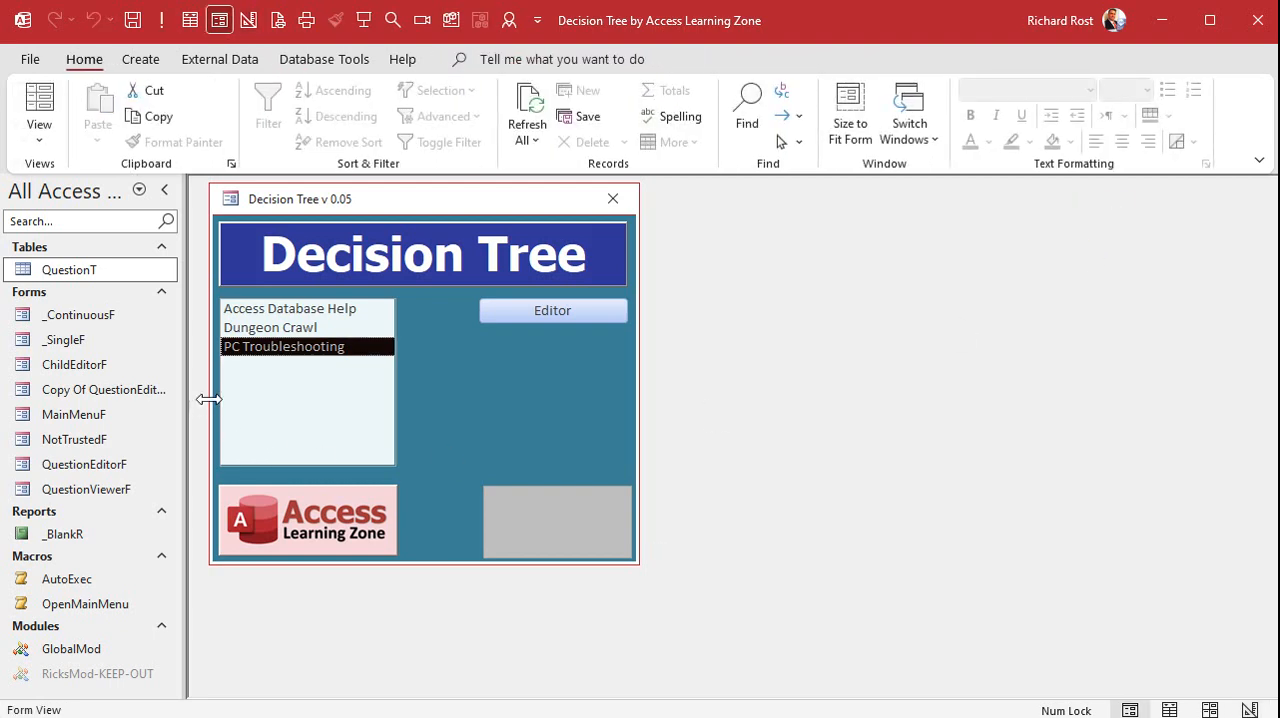
# Check PC Troubleshooting in the viewer, return the form to Design View and move the ImageHyperlink box onto the image area
pyautogui.doubleClick(283, 350)
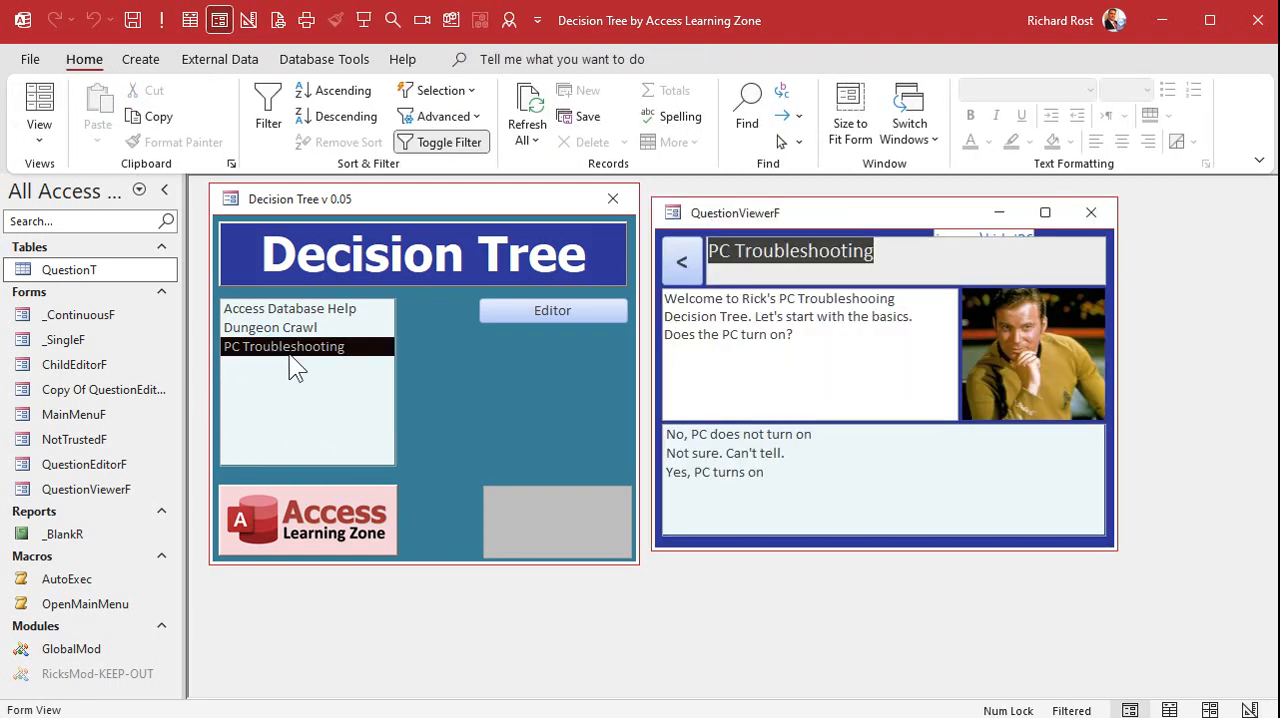
pyautogui.rightClick(914, 206)
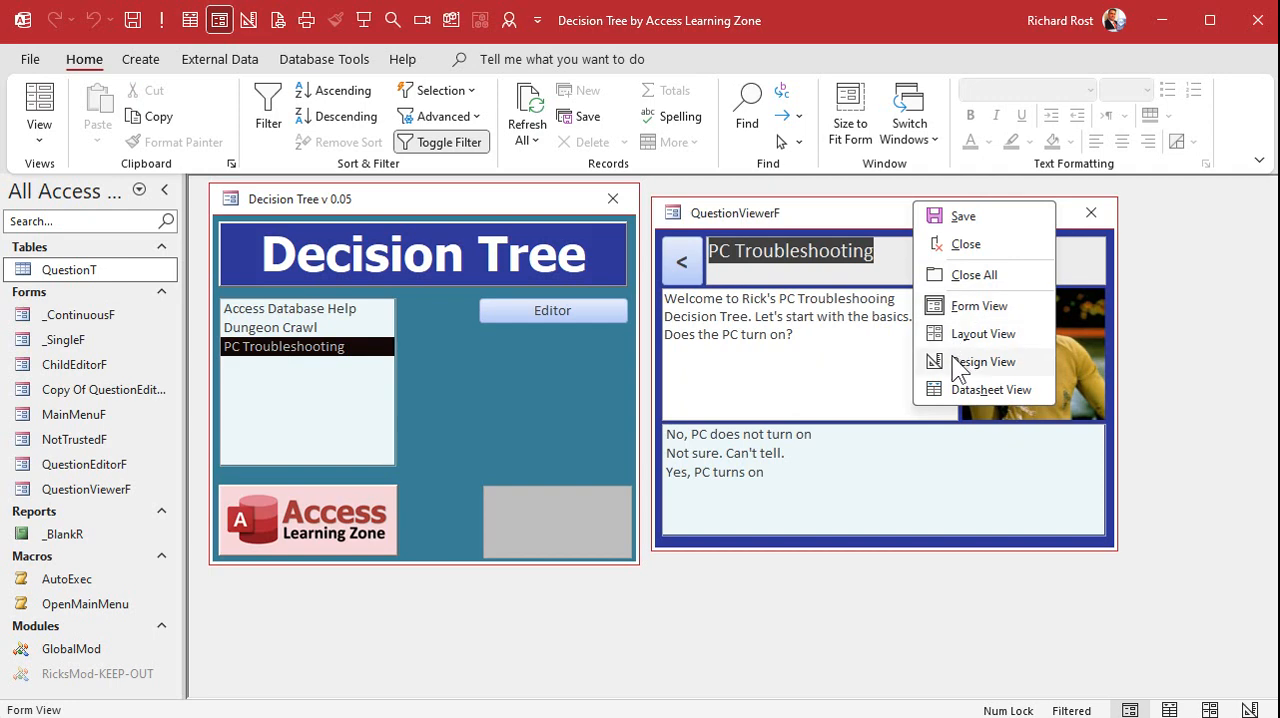
pyautogui.click(983, 362)
pyautogui.click(1014, 288)
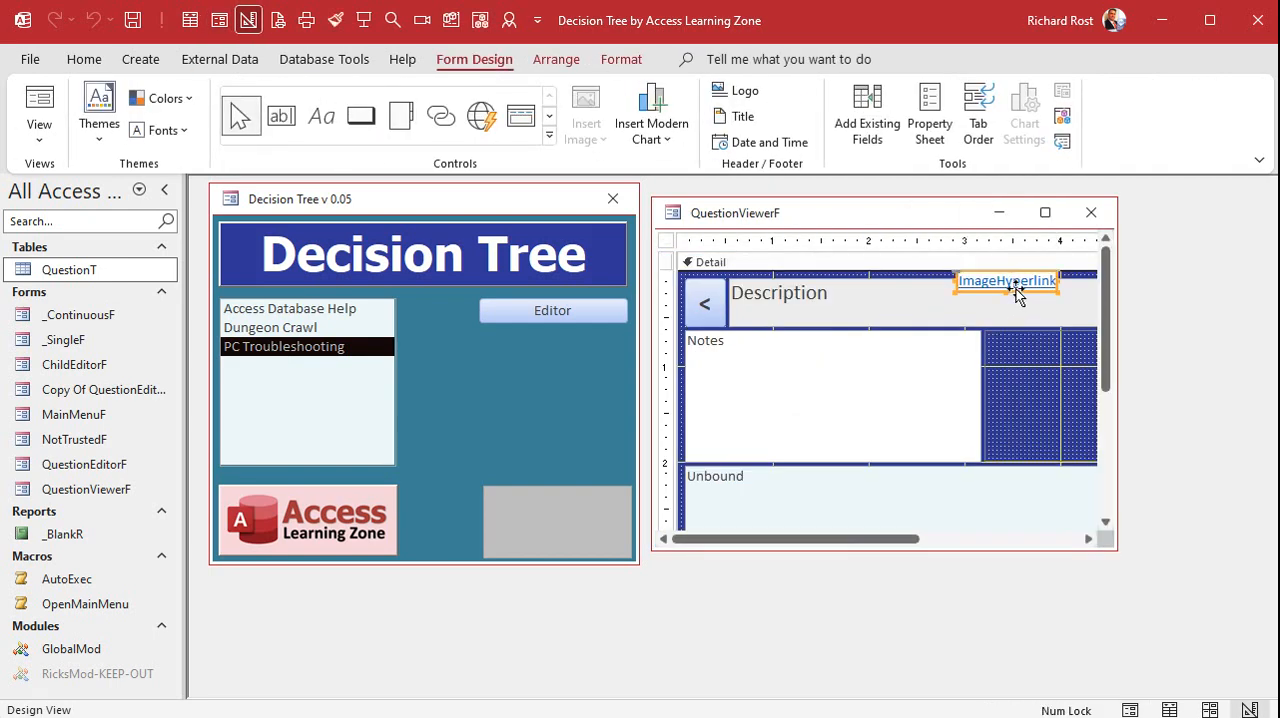
pyautogui.moveTo(1015, 288); pyautogui.dragTo(1052, 363)
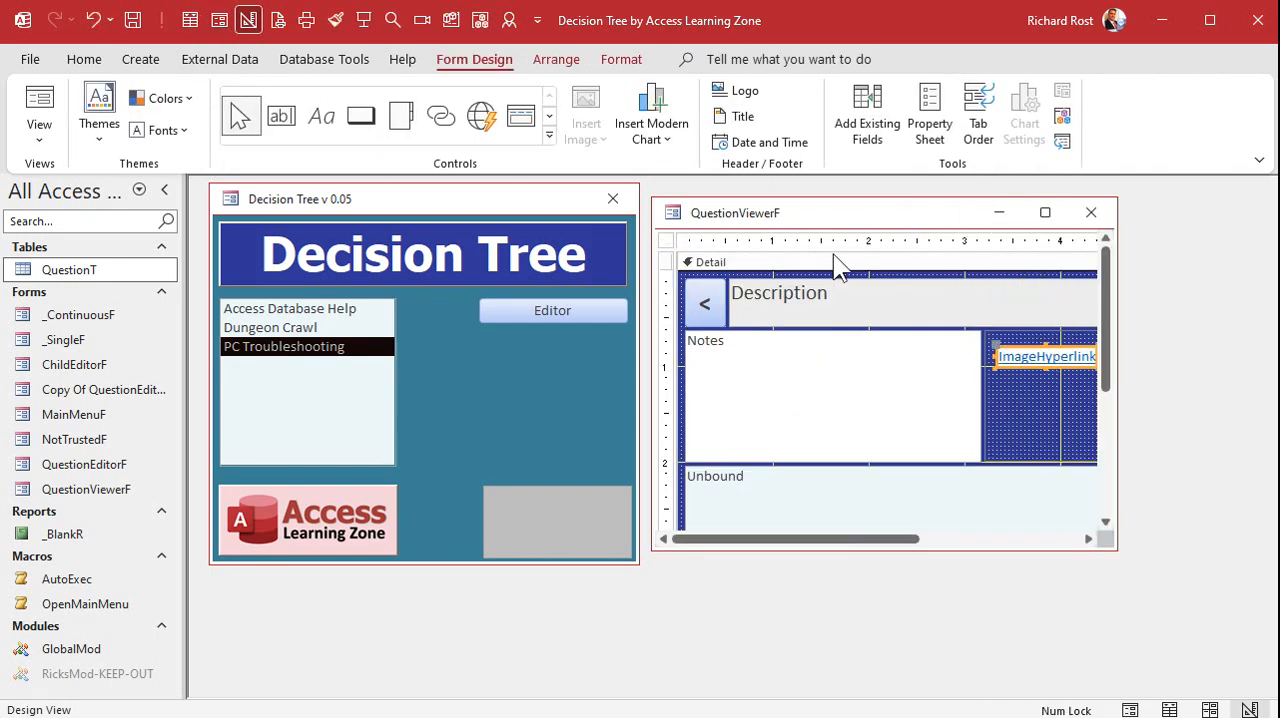
# Set the ImageHyperlink text box's Visible property to No and close QuestionViewerF
pyautogui.click(622, 60)
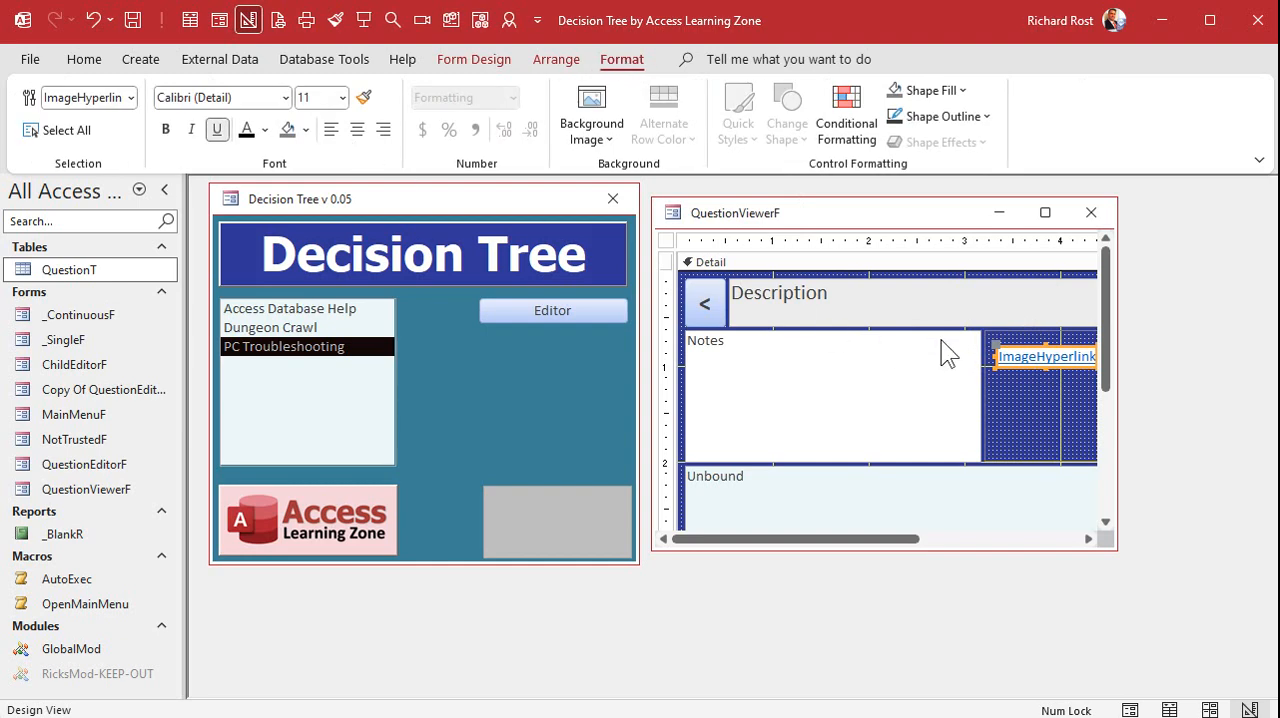
pyautogui.doubleClick(1022, 350)
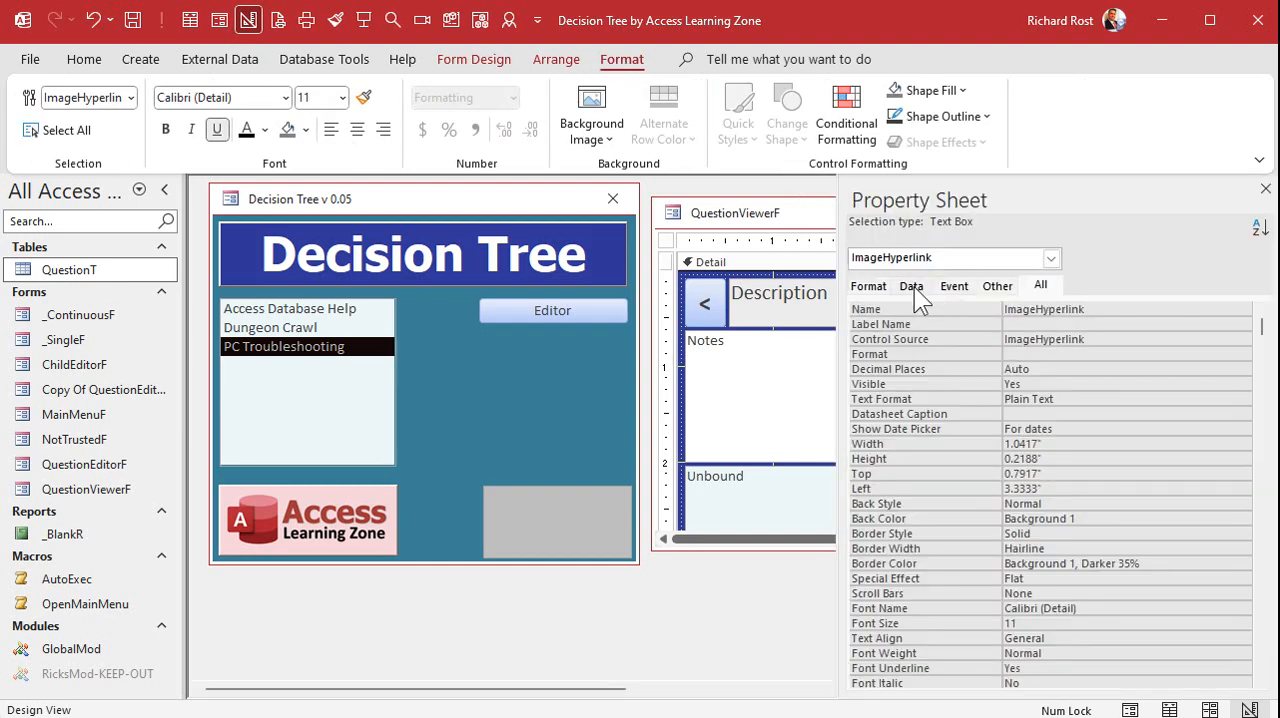
pyautogui.click(880, 289)
pyautogui.click(1064, 339)
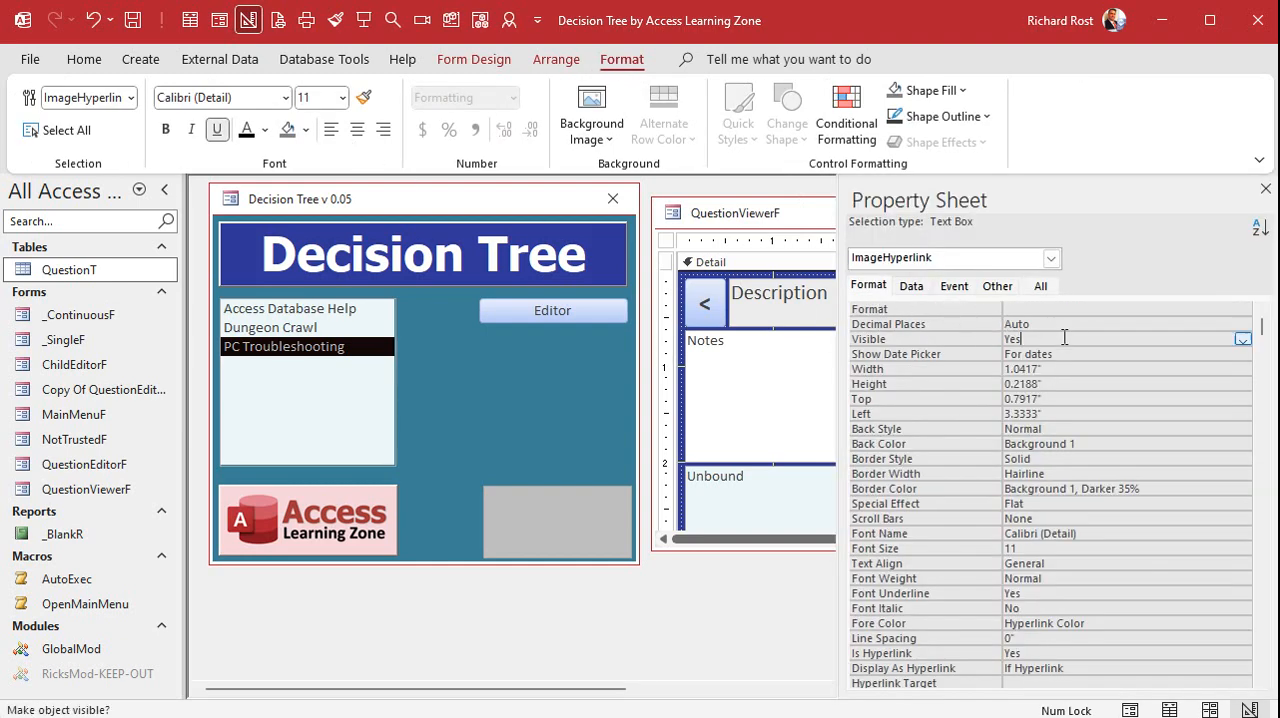
pyautogui.doubleClick(1064, 339)
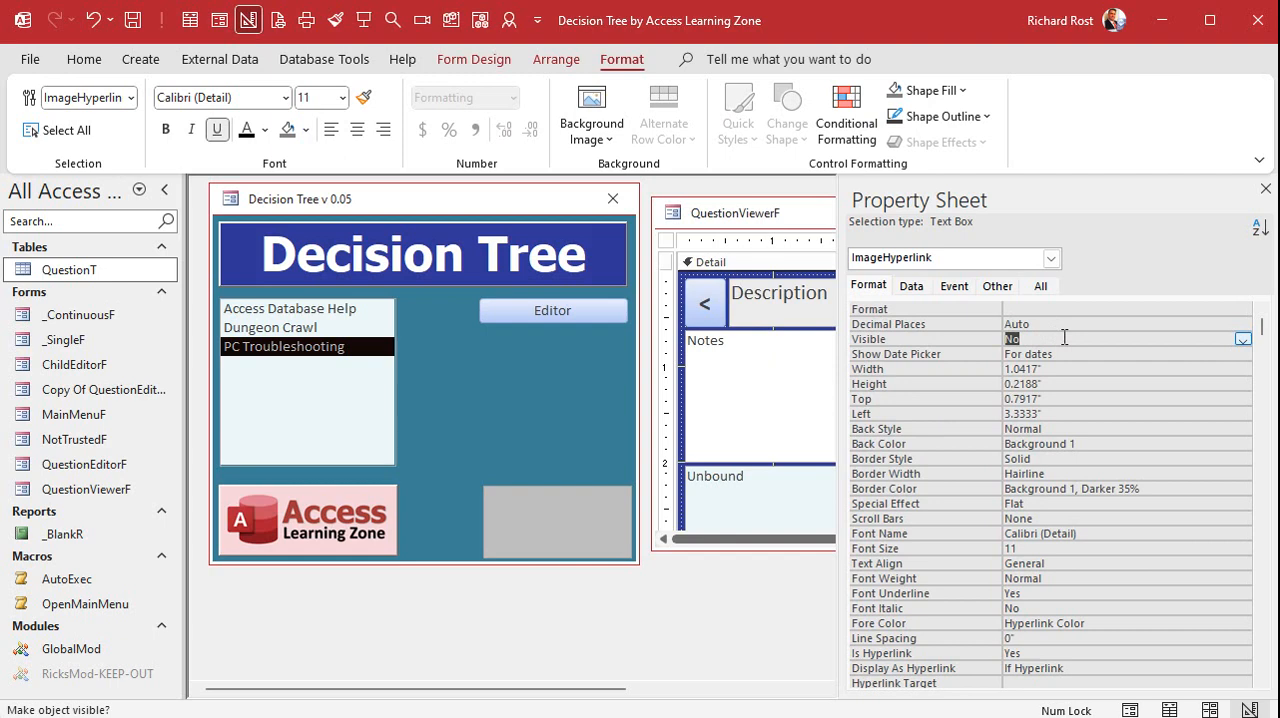
pyautogui.click(1268, 200)
pyautogui.click(1088, 213)
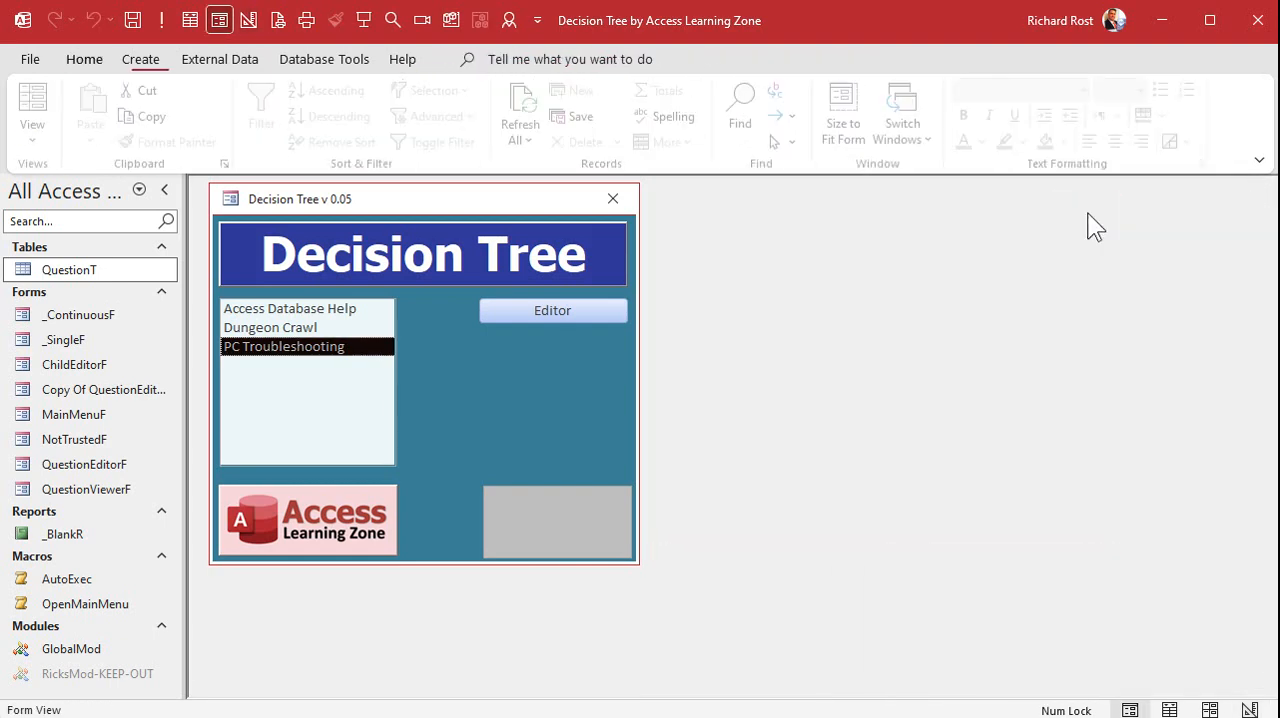
# Examine the pictures for PC Troubleshooting and its answers "No, PC does not turn on" and "Yes, PC turns on" in the viewer
pyautogui.doubleClick(321, 352)
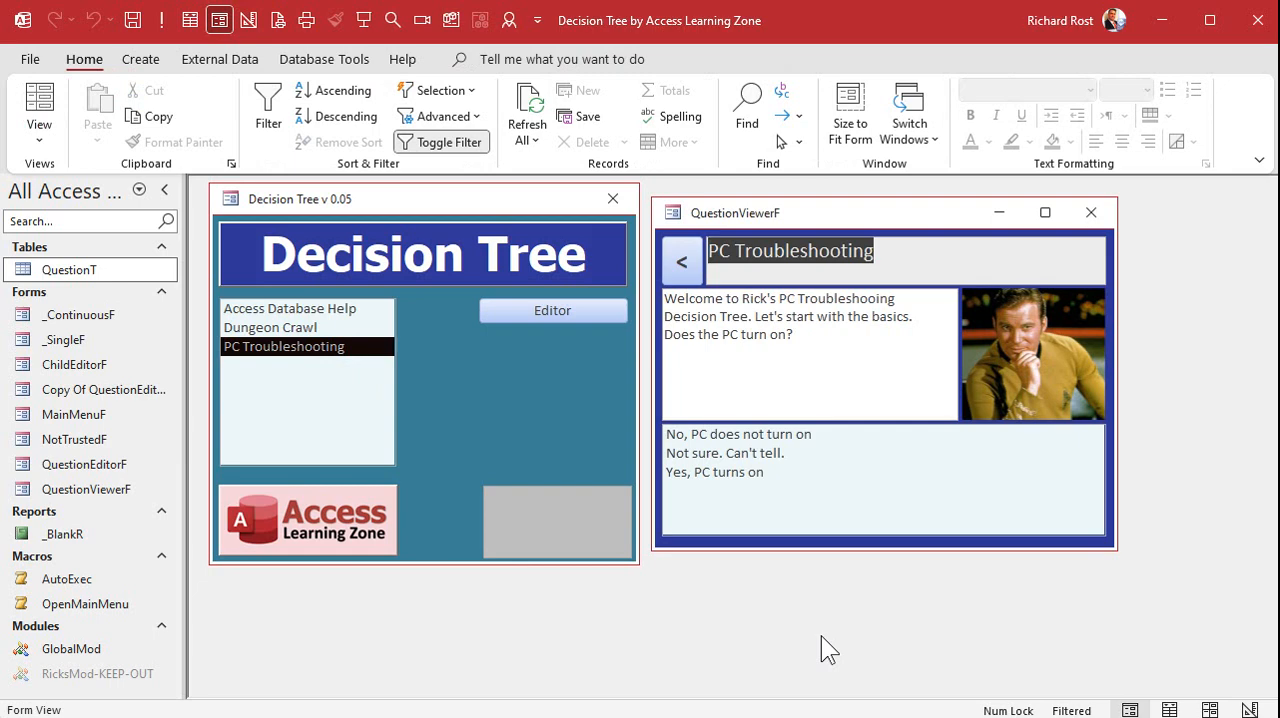
pyautogui.doubleClick(738, 435)
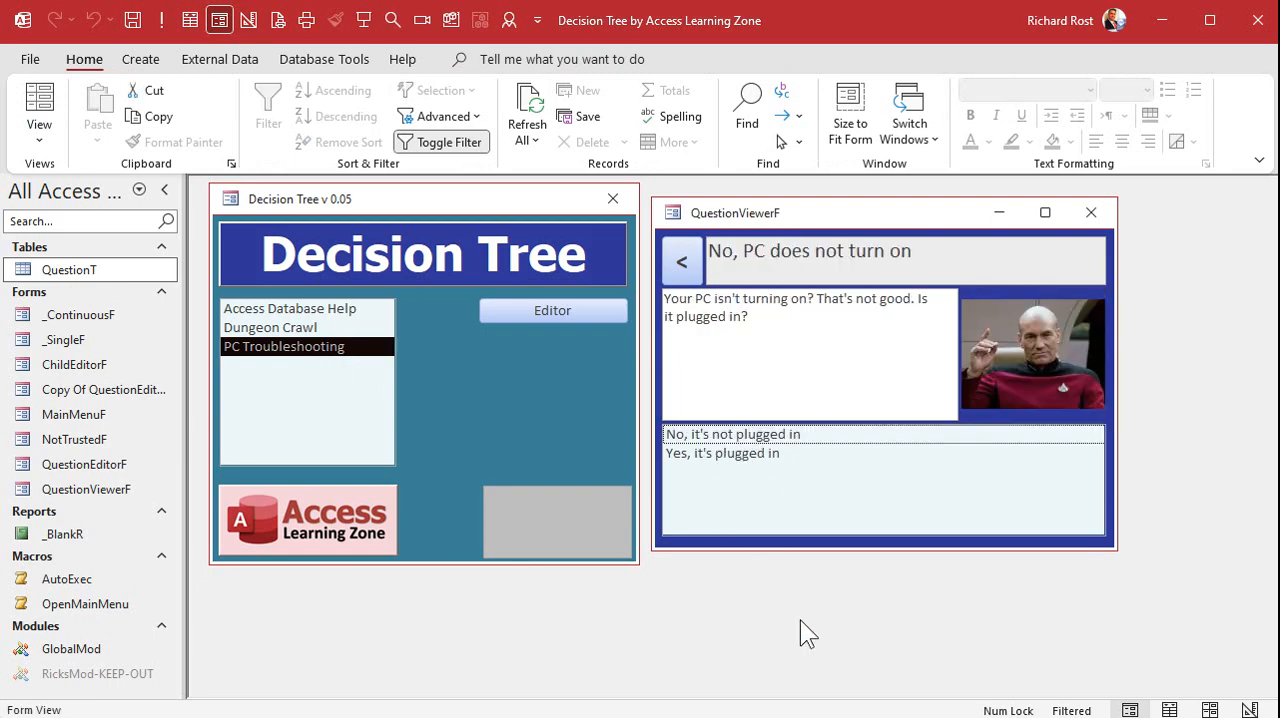
pyautogui.click(681, 262)
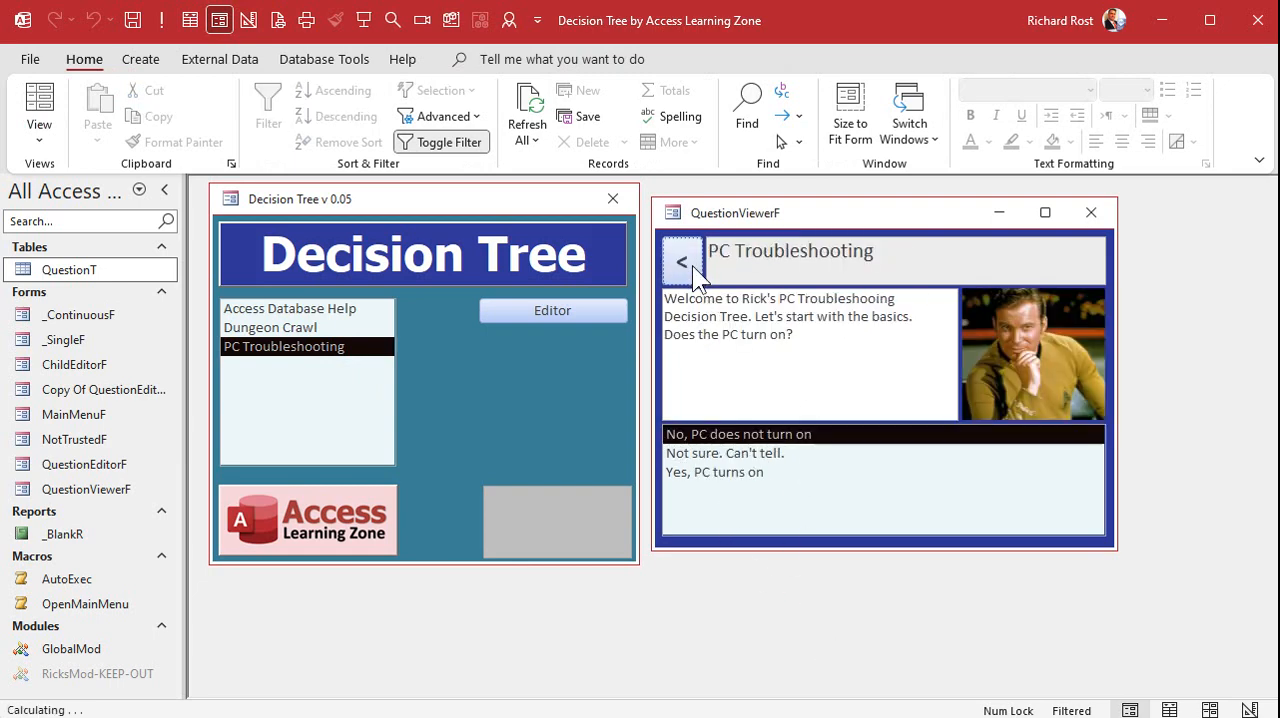
pyautogui.click(737, 455)
pyautogui.doubleClick(737, 455)
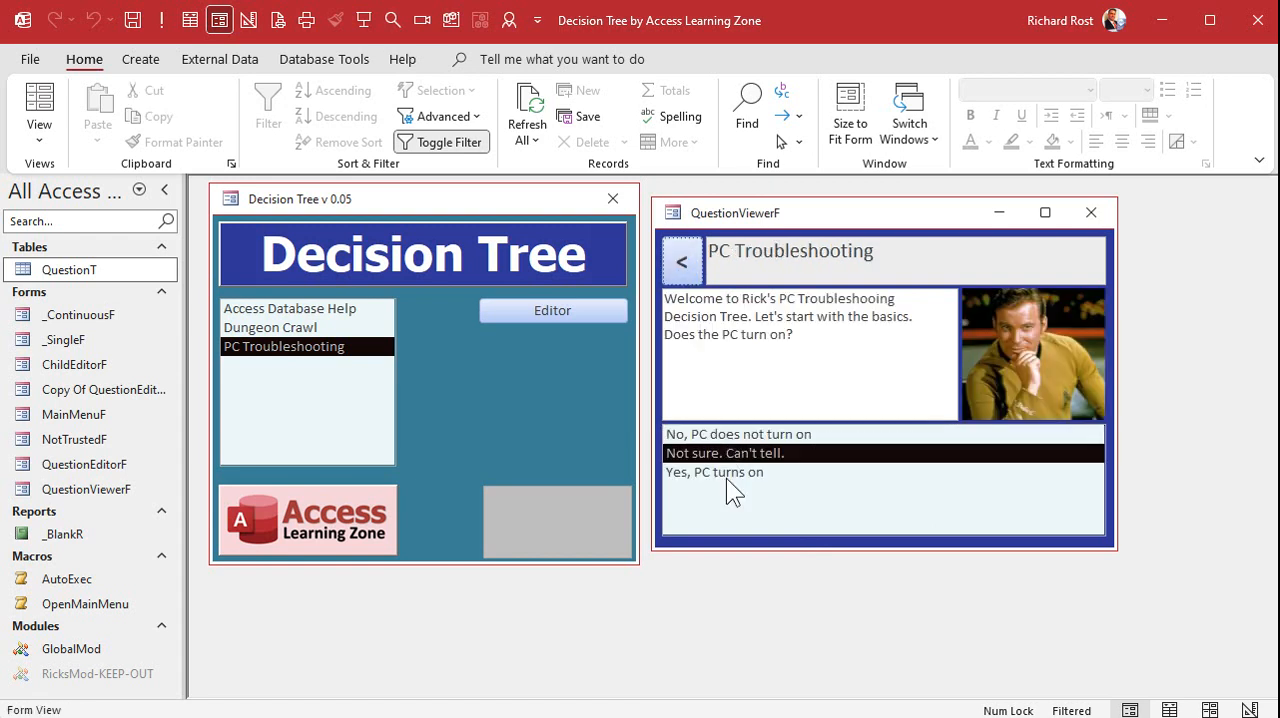
pyautogui.doubleClick(726, 476)
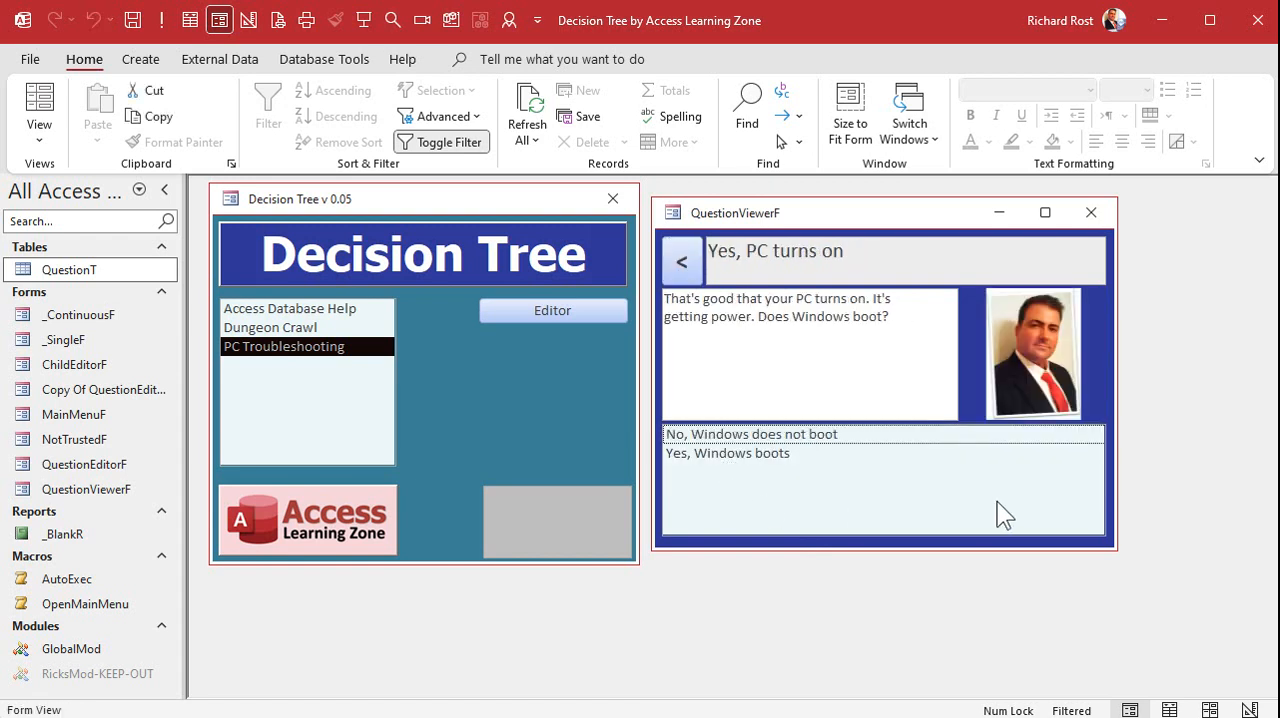
pyautogui.click(681, 262)
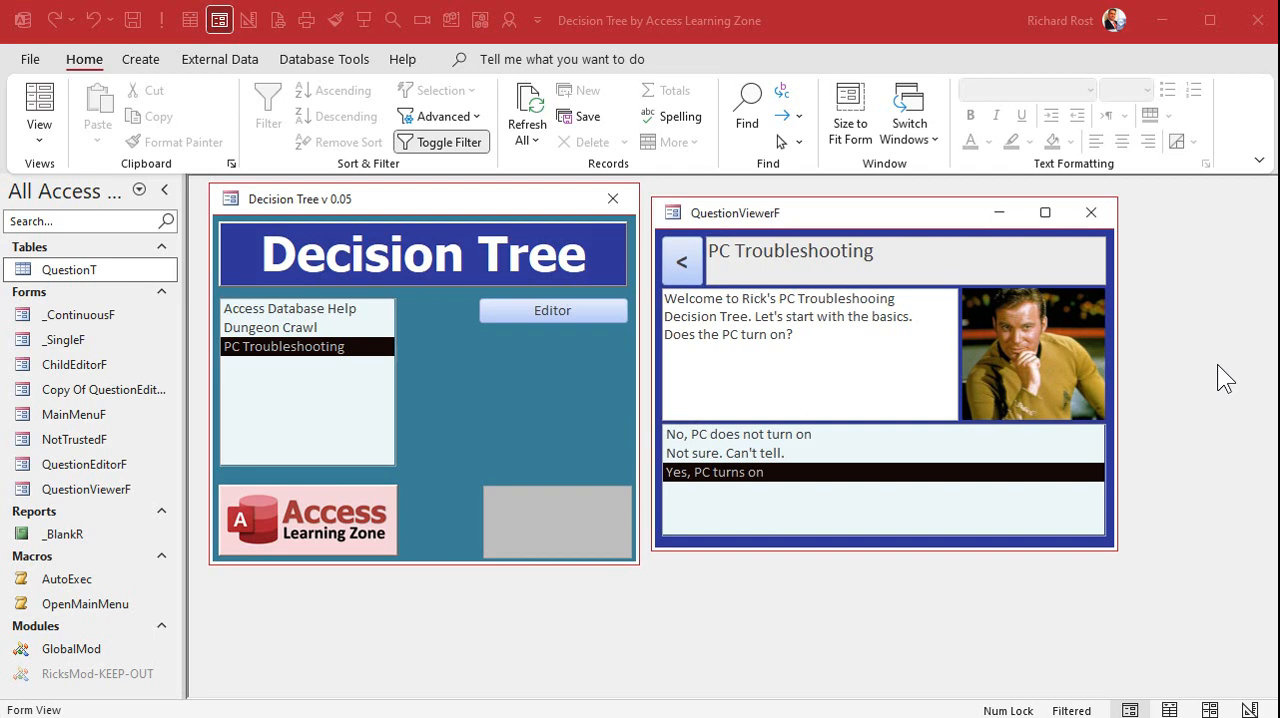
pyautogui.click(310, 332)
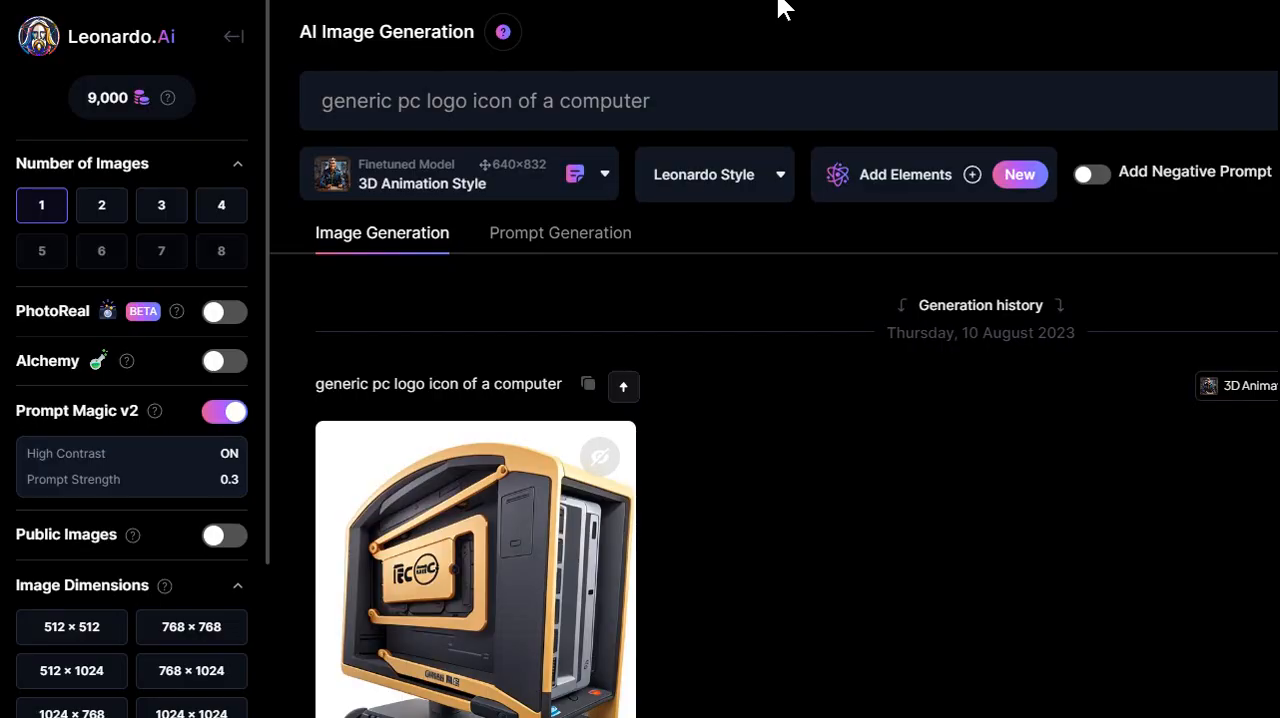
# Switch to Leonardo.Ai and look through the generated computer-themed images in the generation history
pyautogui.scroll(-2, 791, 417)
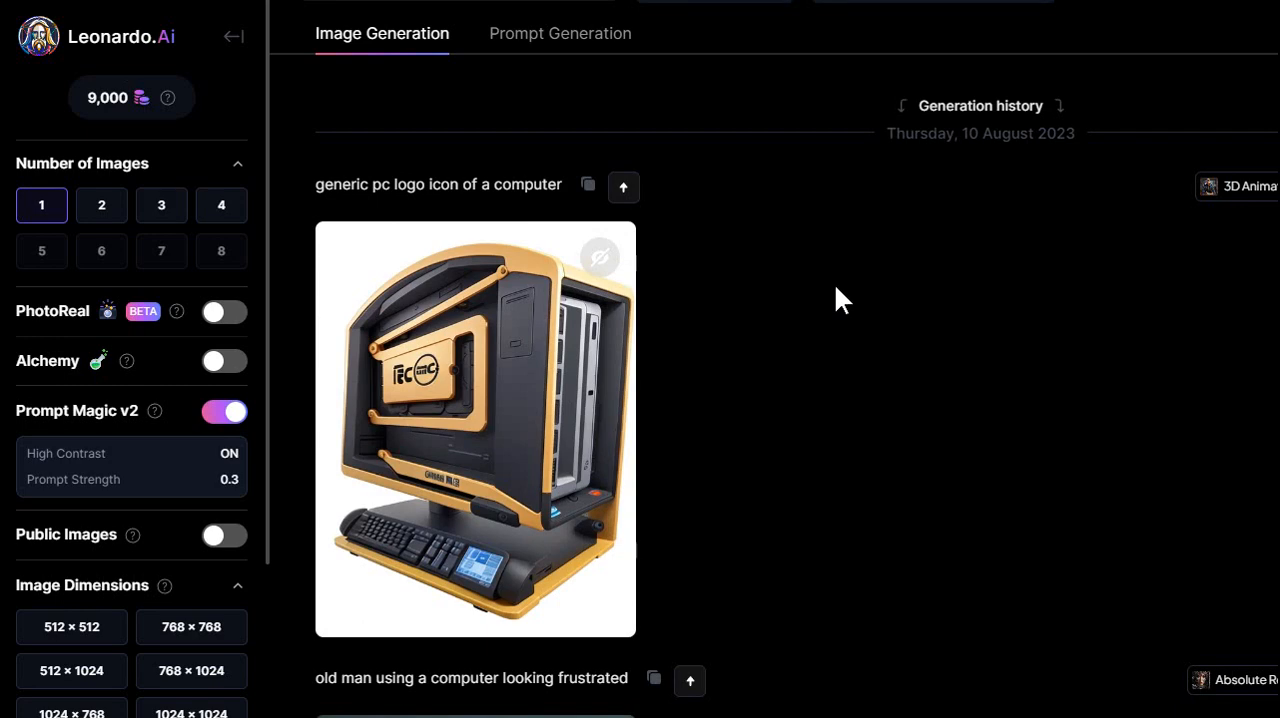
pyautogui.scroll(-6, 816, 335)
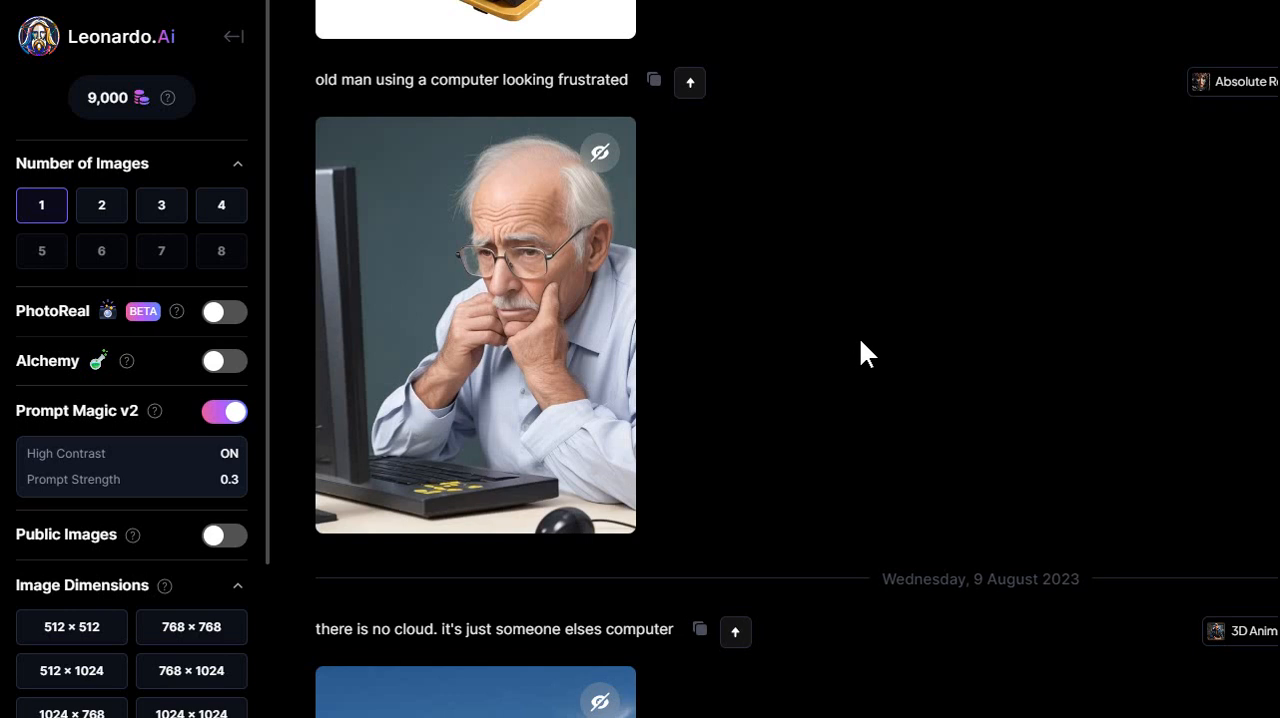
pyautogui.scroll(-3, 851, 326)
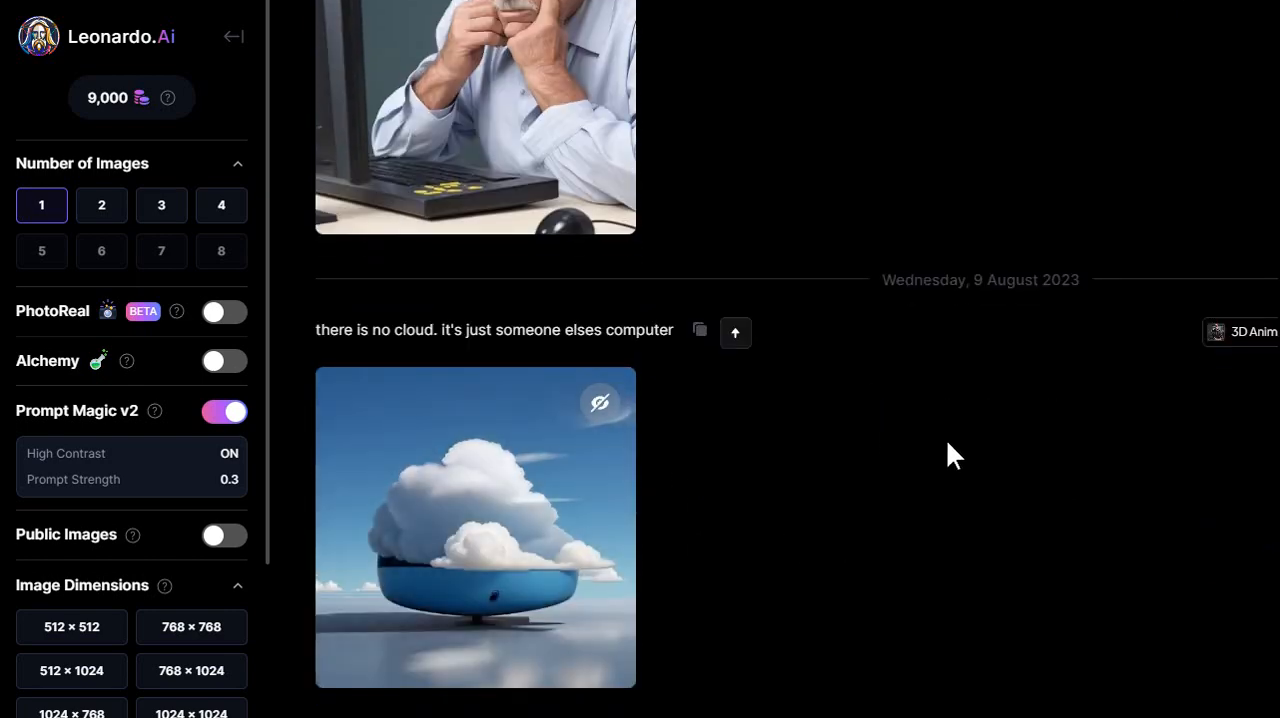
pyautogui.scroll(-6, 948, 444)
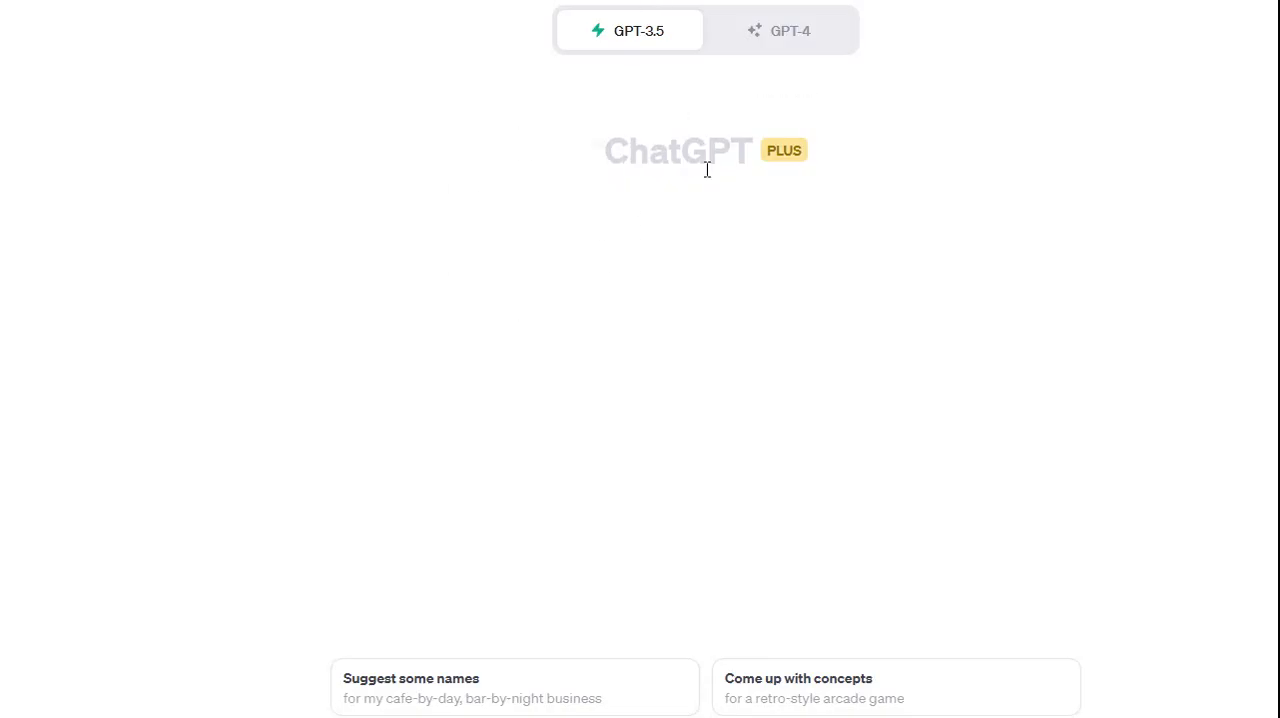
# Switch to ChatGPT, show the GPT-4 mode options and look through the DALL·E 3 image conversations
pyautogui.click(803, 46)
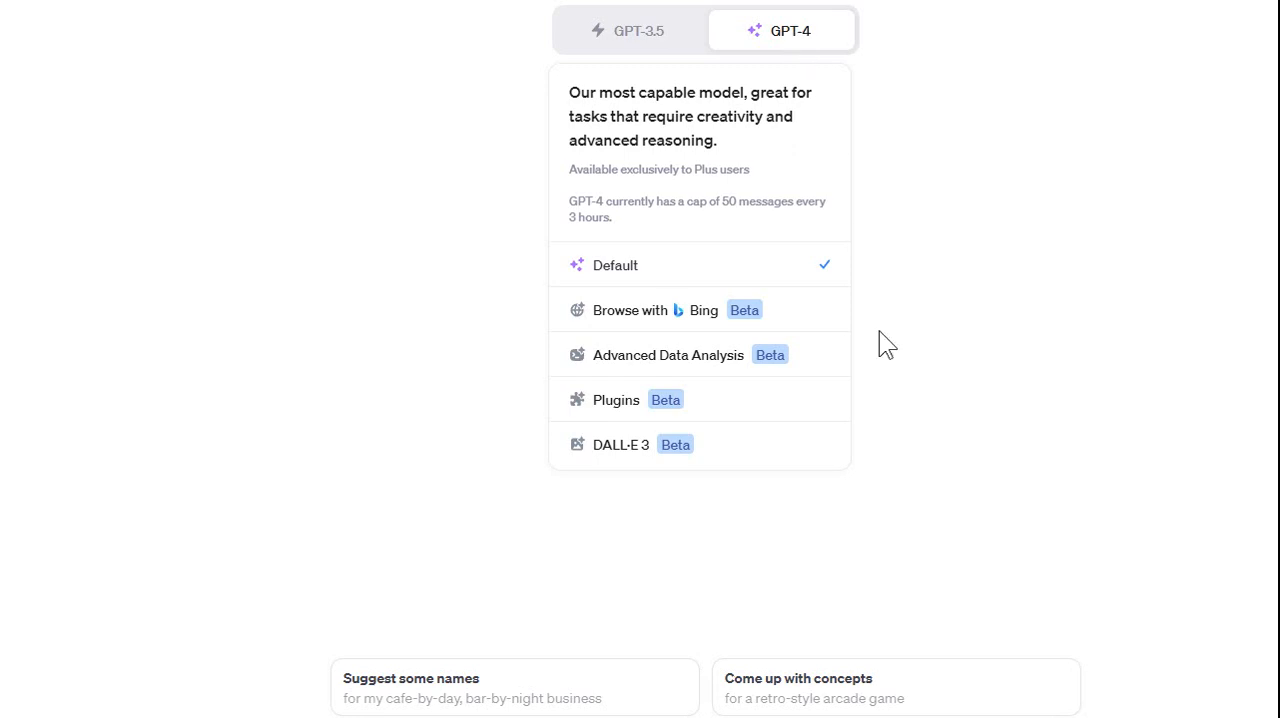
pyautogui.moveTo(776, 50)
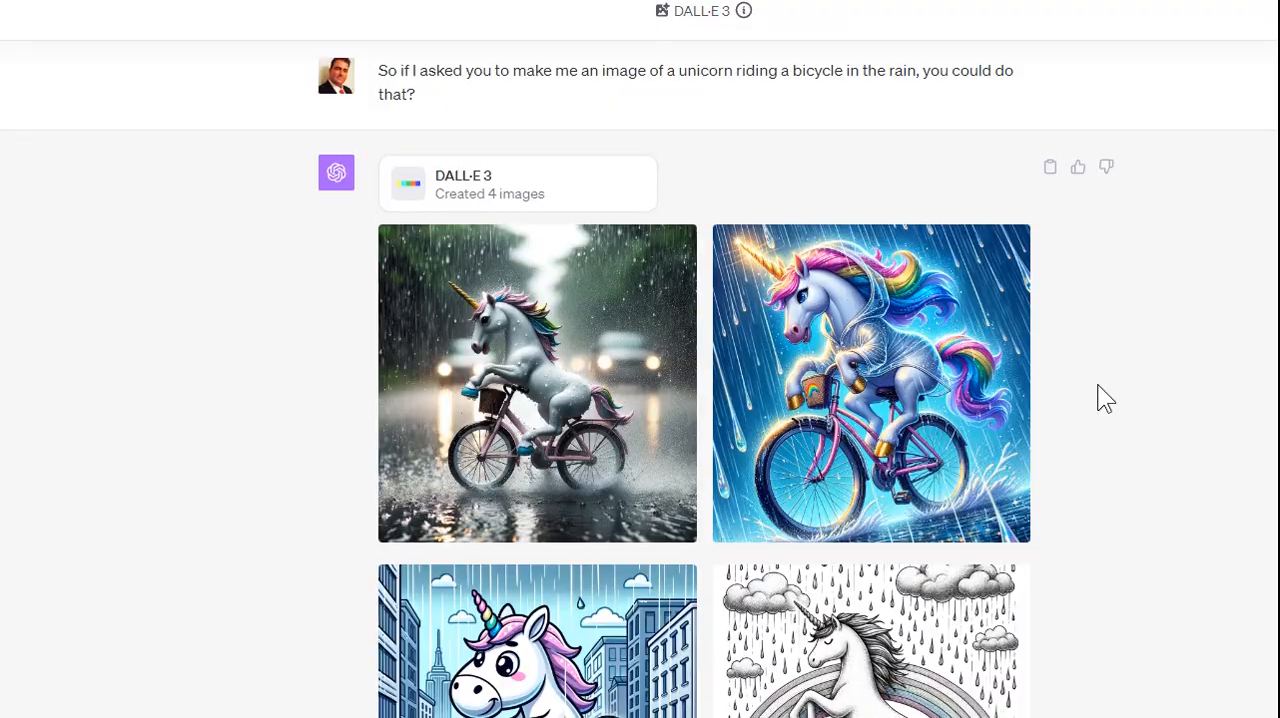
pyautogui.scroll(-2, 1105, 398)
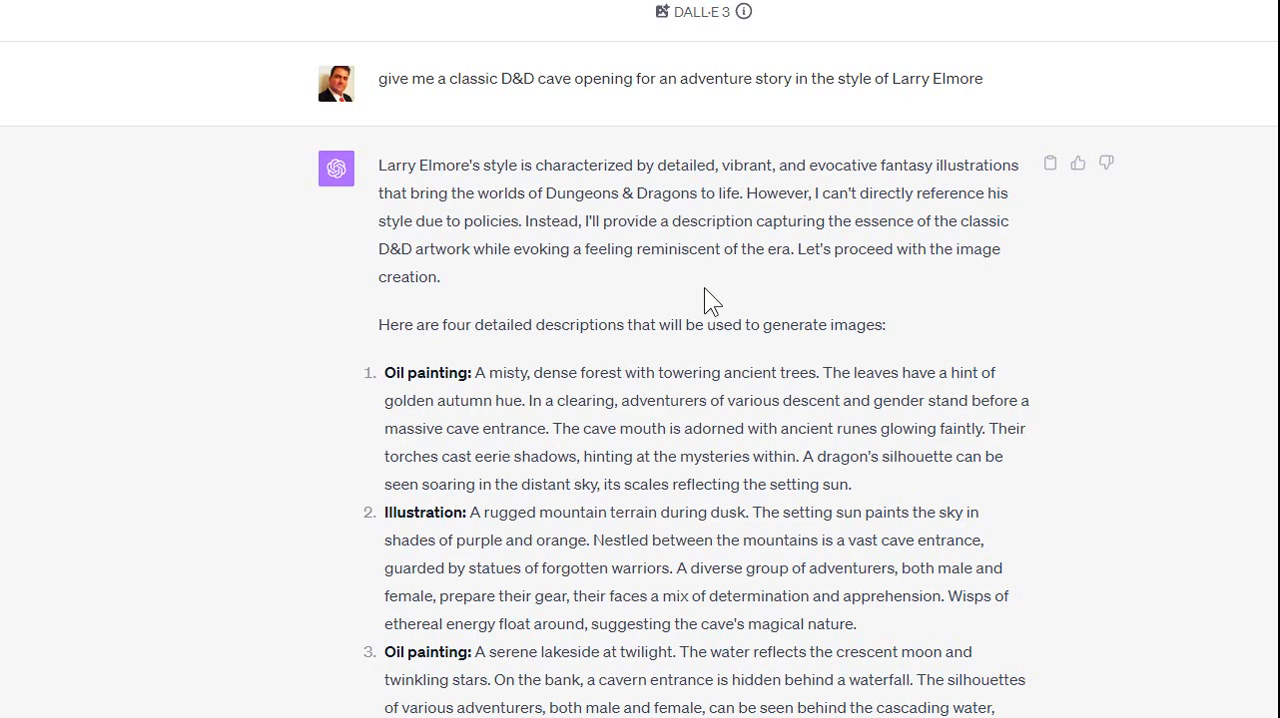
# Read the four cave-opening image descriptions and look through the DALL·E 3 fantasy pictures generated from them
pyautogui.scroll(-2, 611, 300)
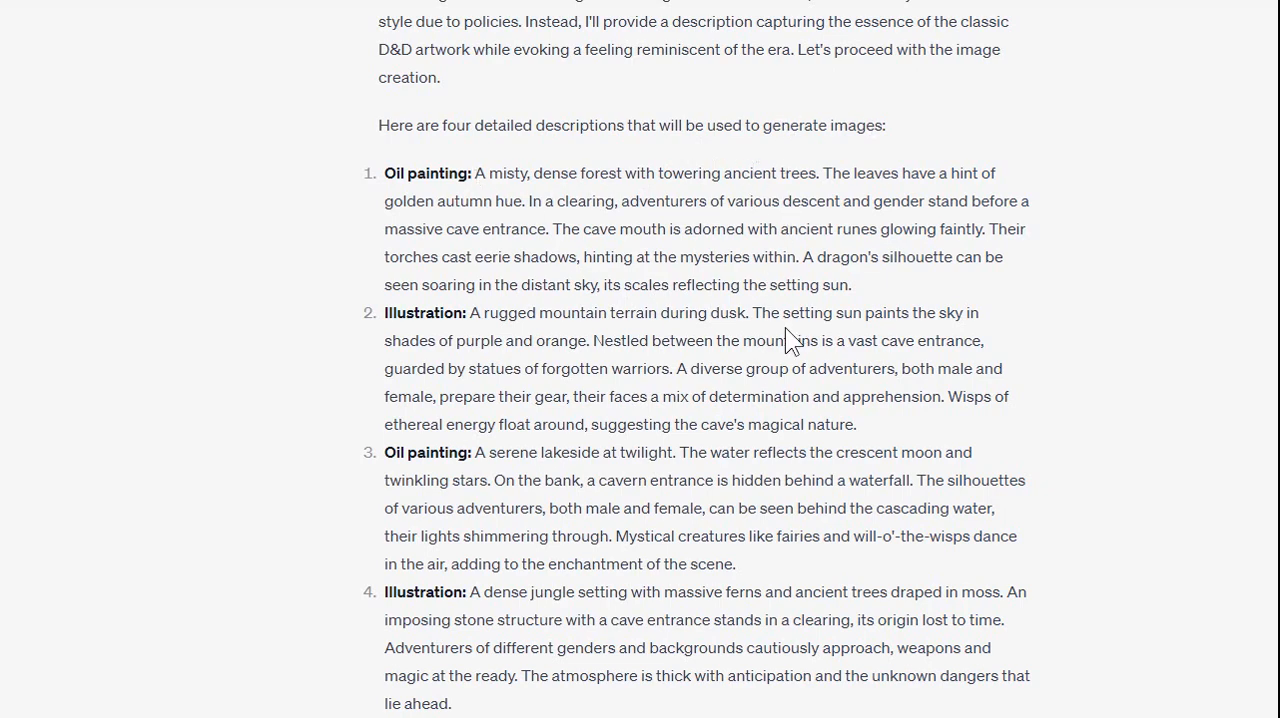
pyautogui.scroll(-2, 727, 348)
pyautogui.scroll(-6, 727, 348)
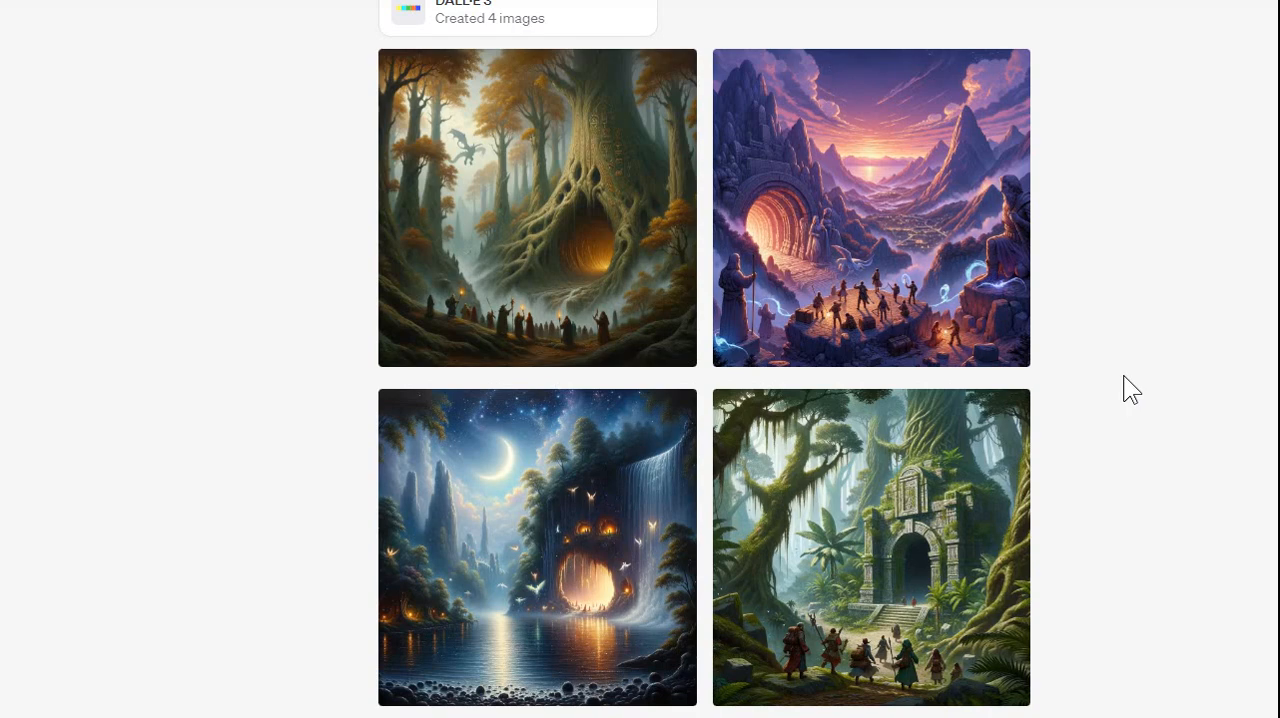
pyautogui.scroll(-3, 1100, 360)
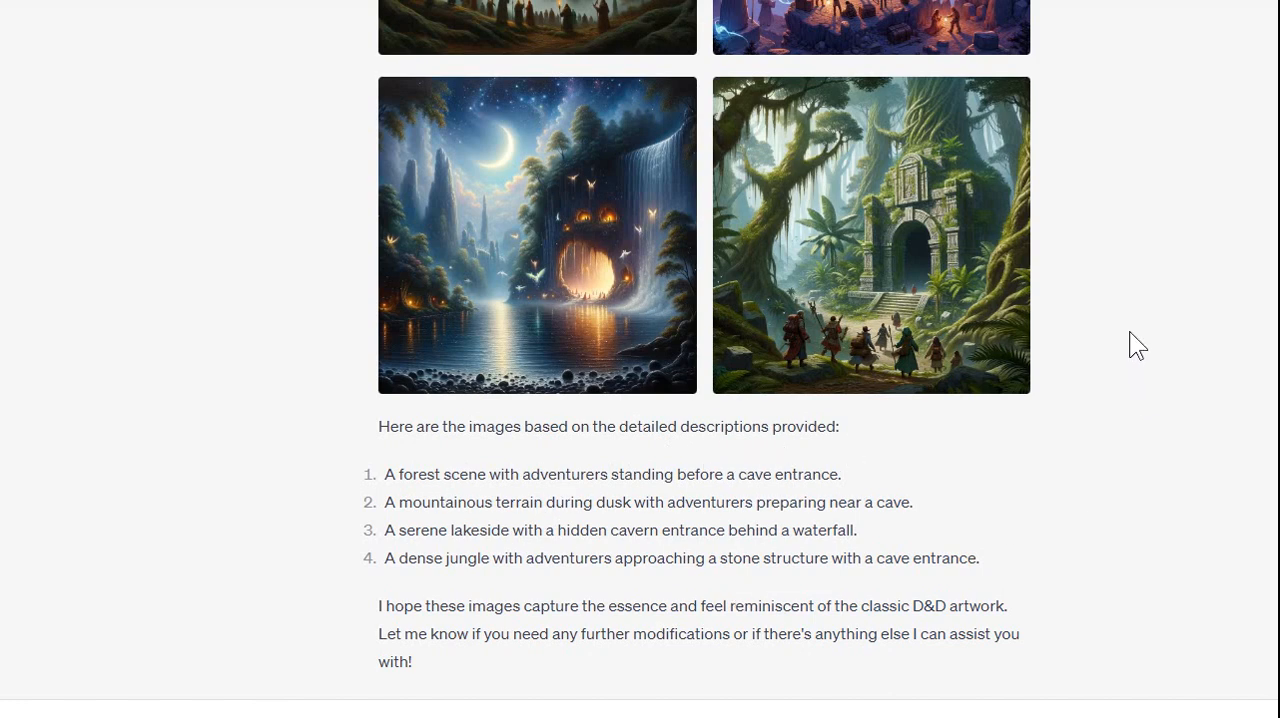
pyautogui.scroll(2, 1129, 343)
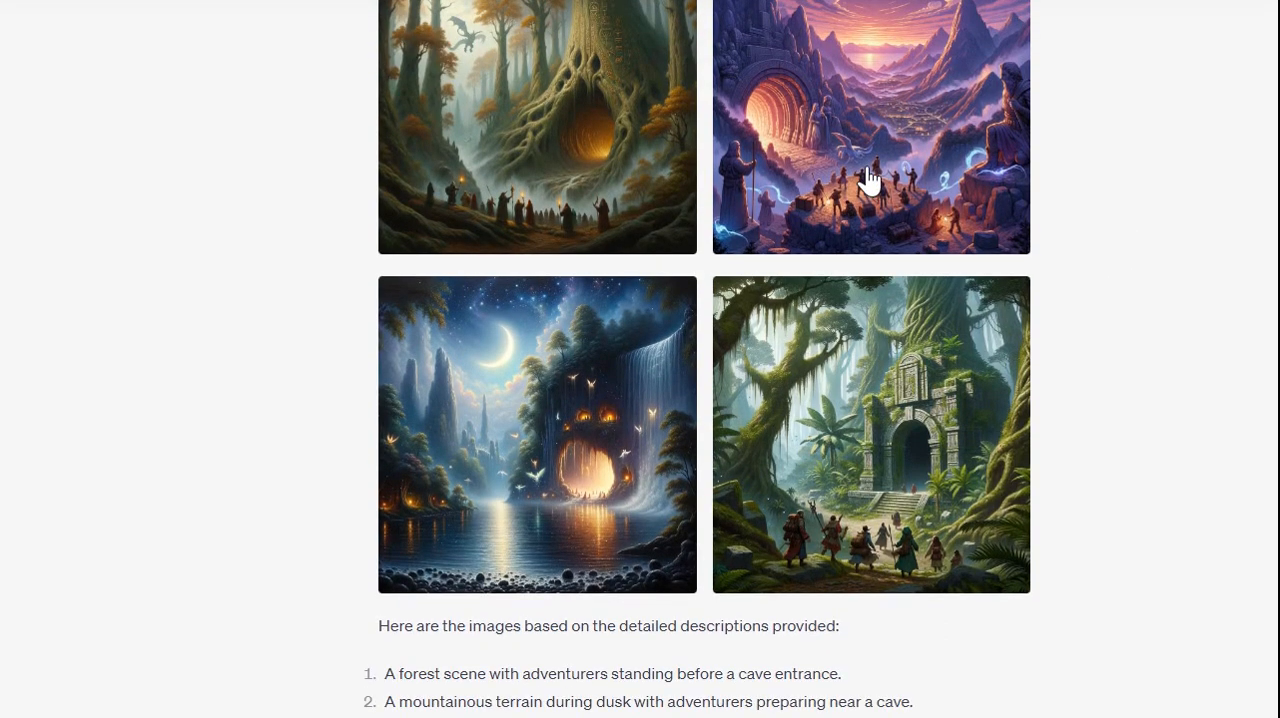
# Enlarge the mountain sunset image with the glowing cave entrance and capture it as a region screenshot
pyautogui.click(866, 179)
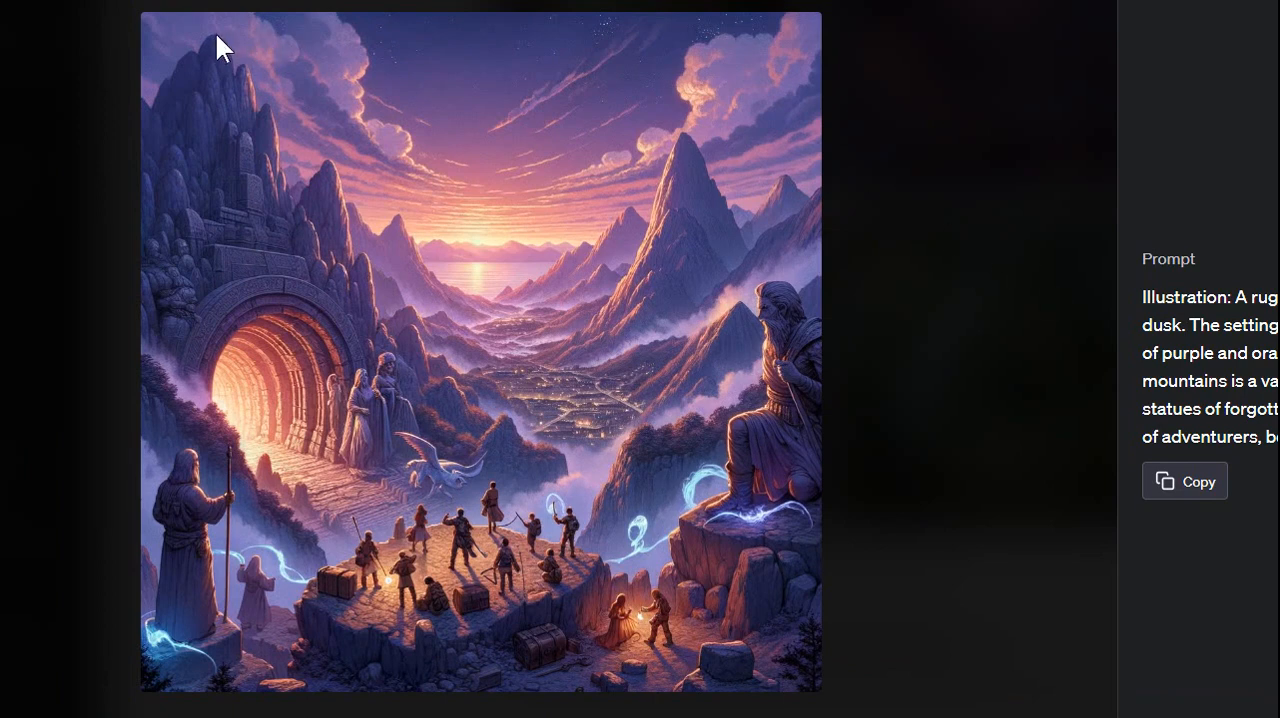
pyautogui.press('Print')
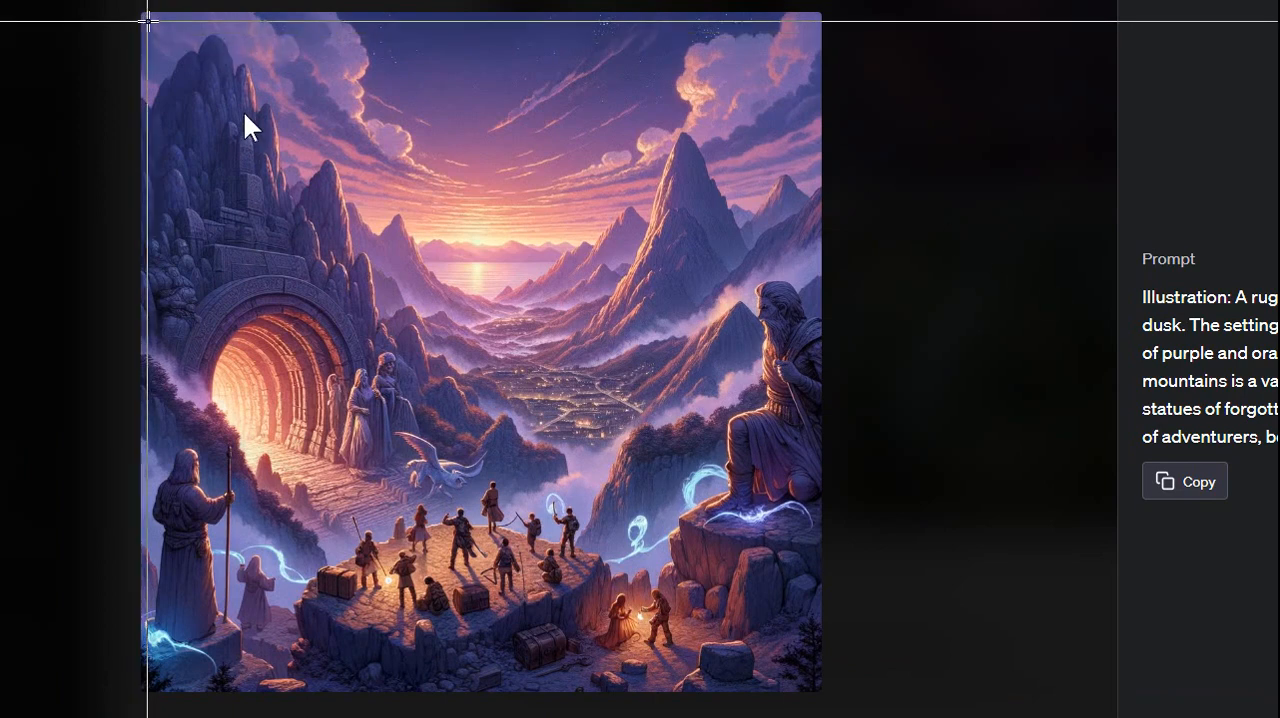
pyautogui.moveTo(148, 21); pyautogui.dragTo(817, 686)
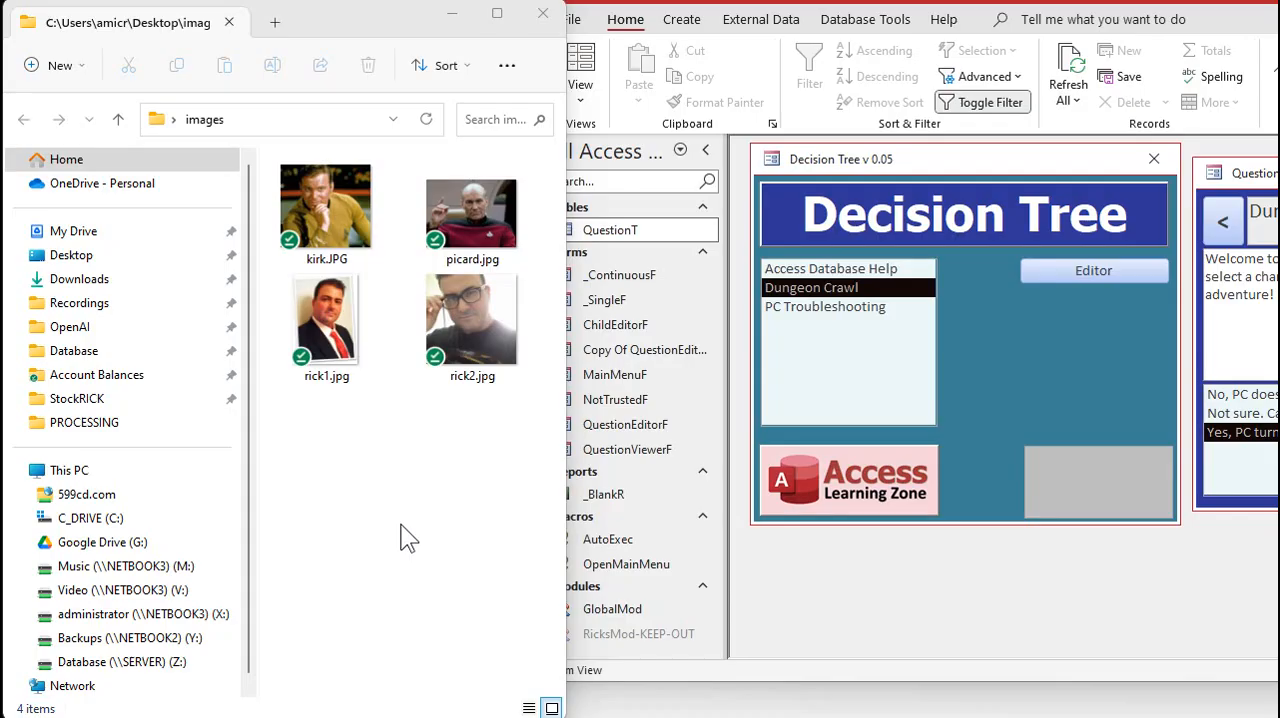
# Switch to File Explorer, create a folder named Dungeon inside the images folder and open it
pyautogui.rightClick(330, 485)
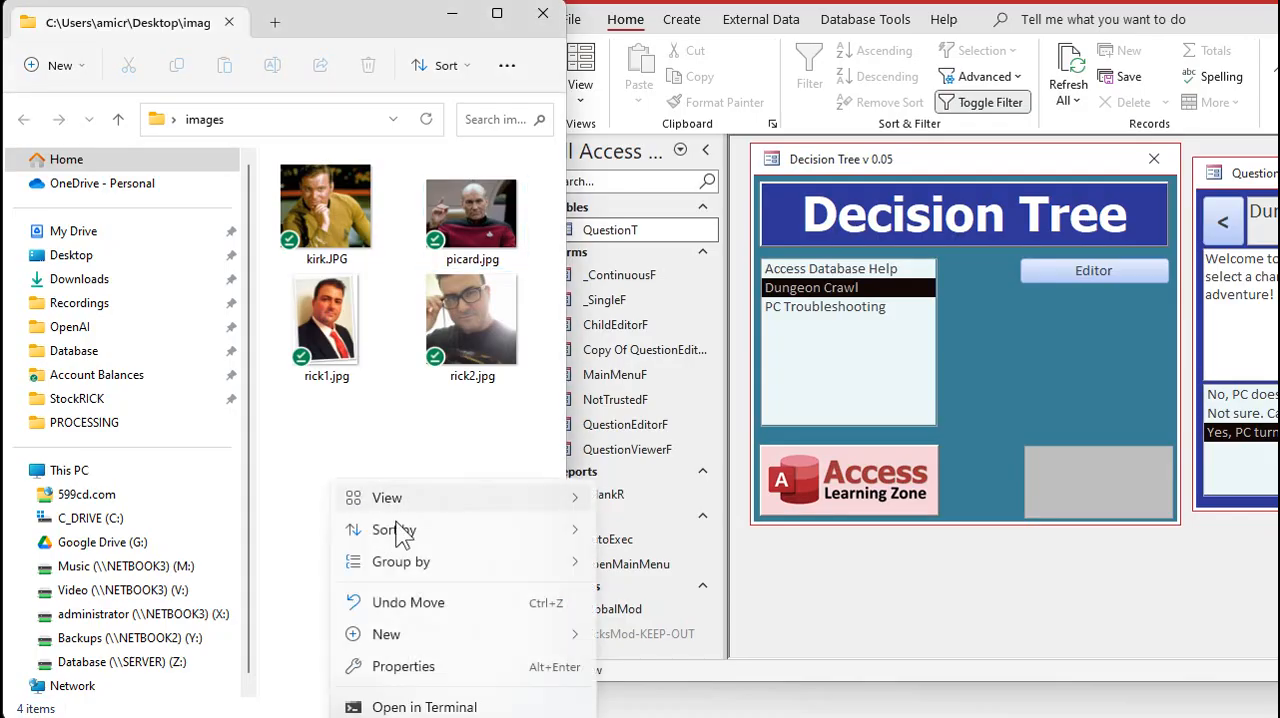
pyautogui.moveTo(668, 642)
pyautogui.click(677, 144)
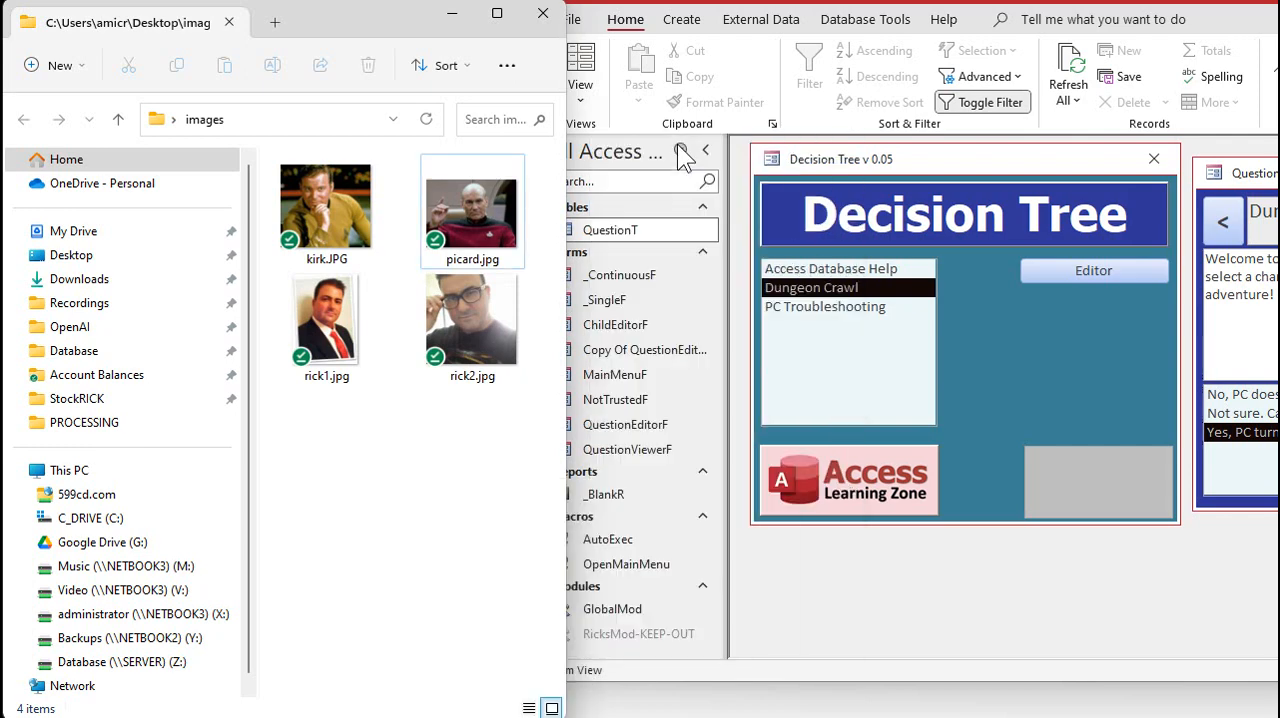
pyautogui.write('Dungeon')
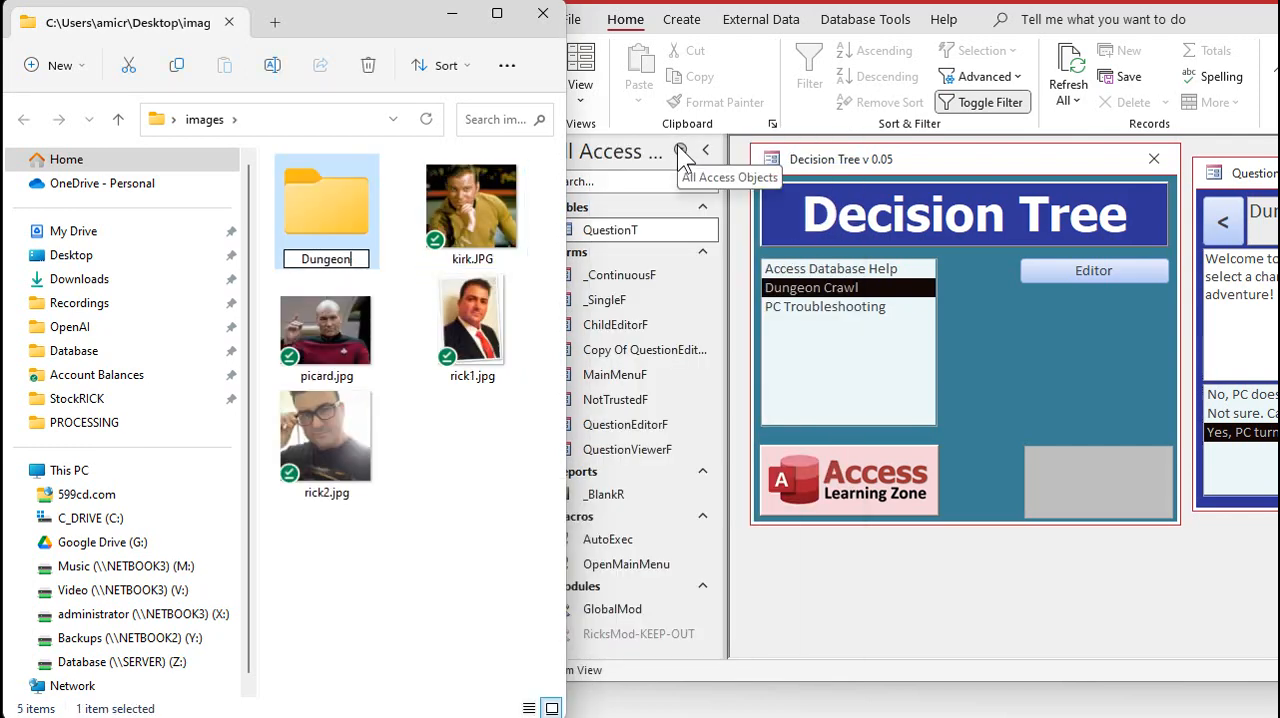
pyautogui.press('Return')
pyautogui.doubleClick(318, 180)
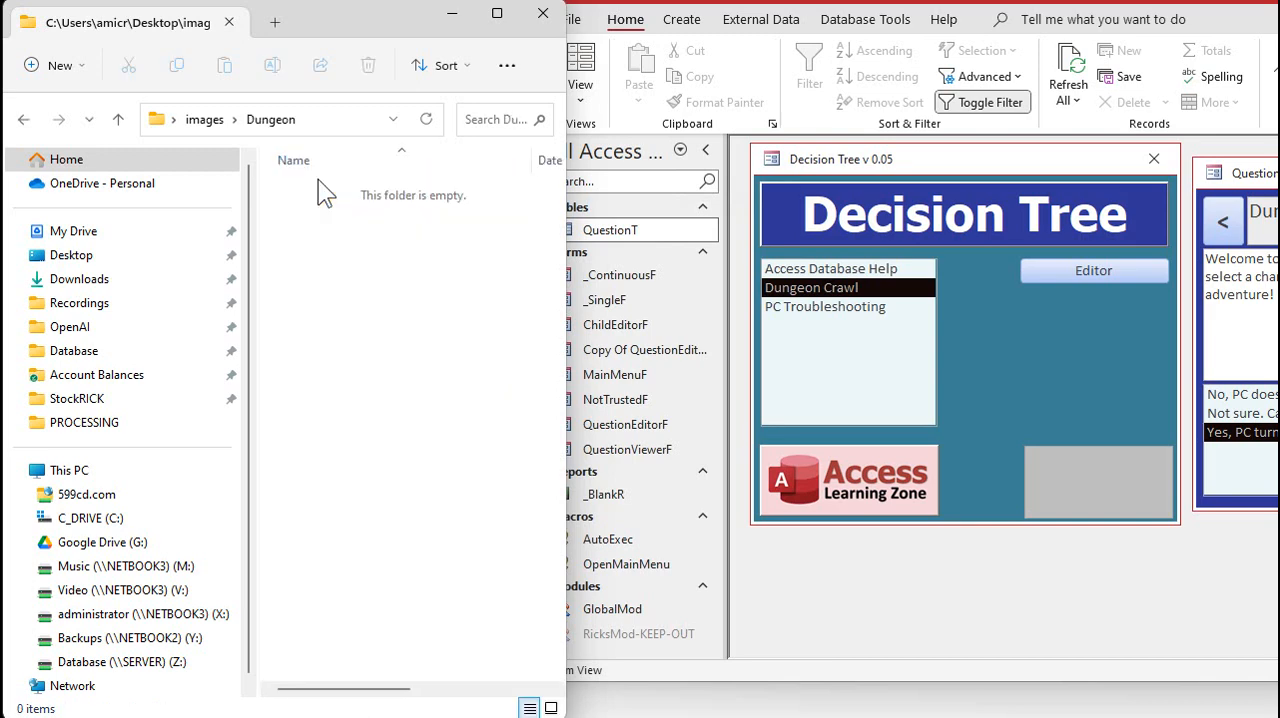
# Paste the captured picture into the Dungeon folder and rename the file as Start.jpg
pyautogui.hotkey('ctrl', 'v')
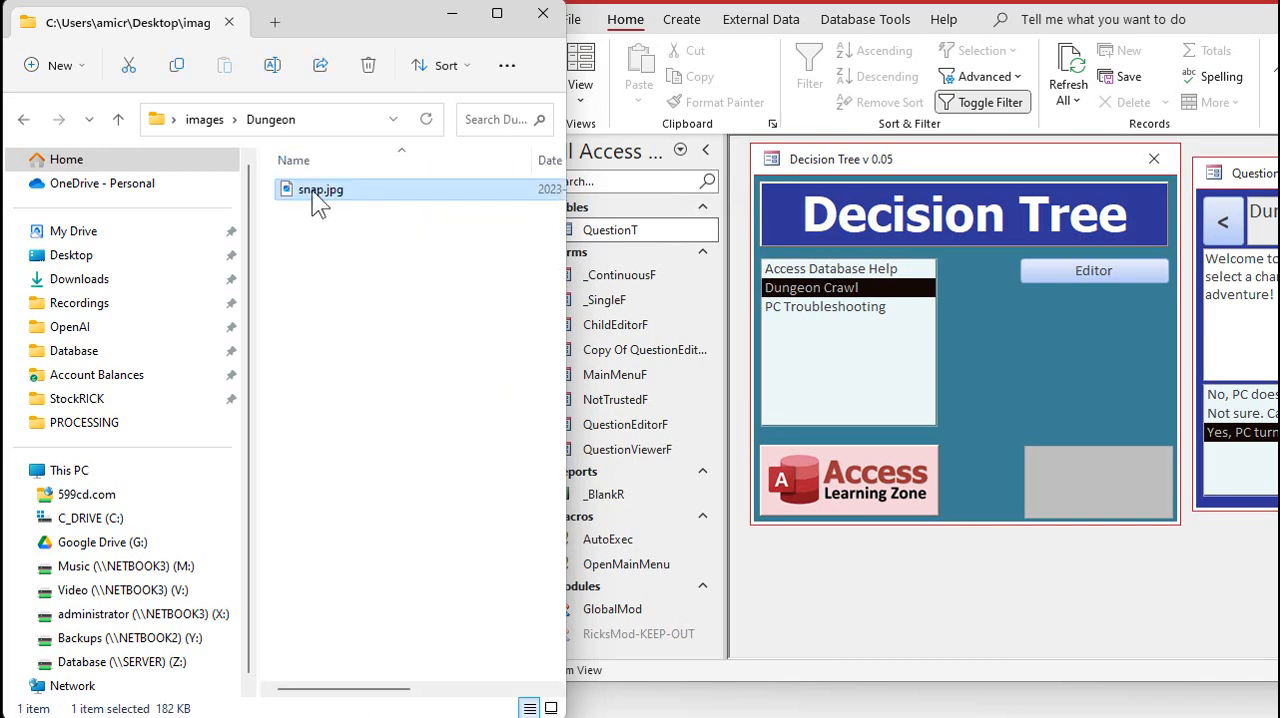
pyautogui.press('F2')
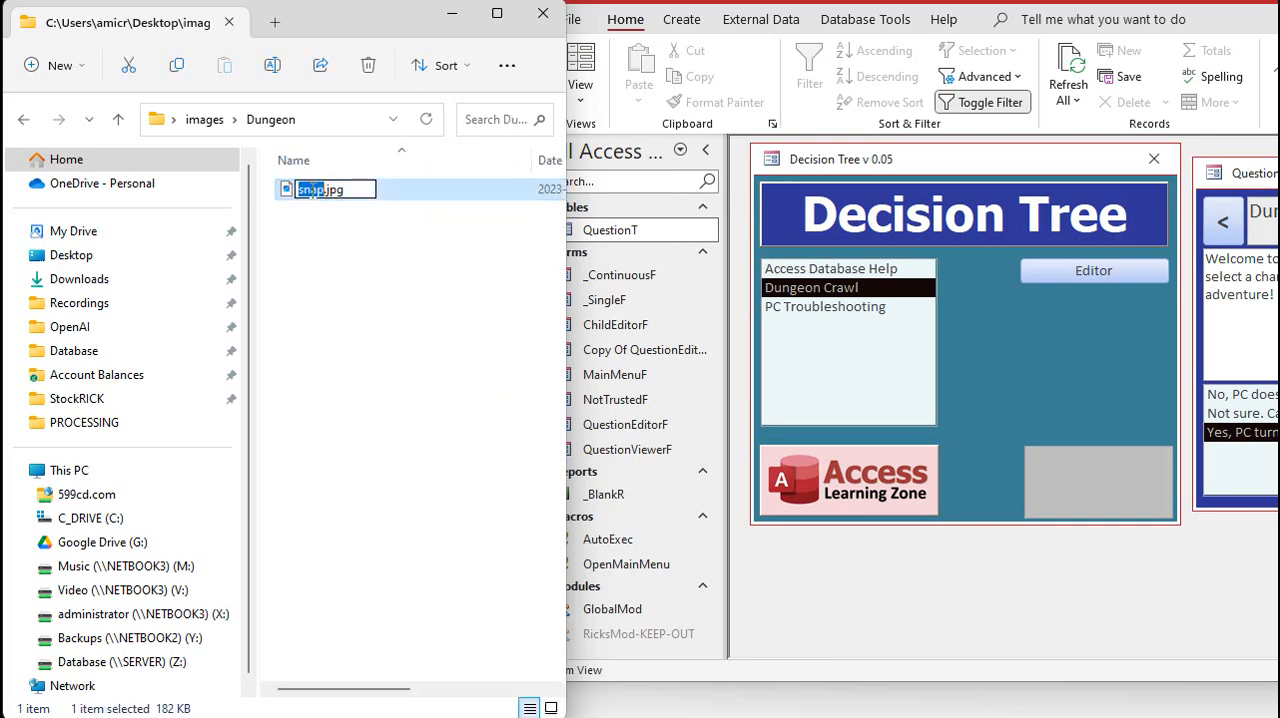
pyautogui.write('Start')
pyautogui.press('Return')
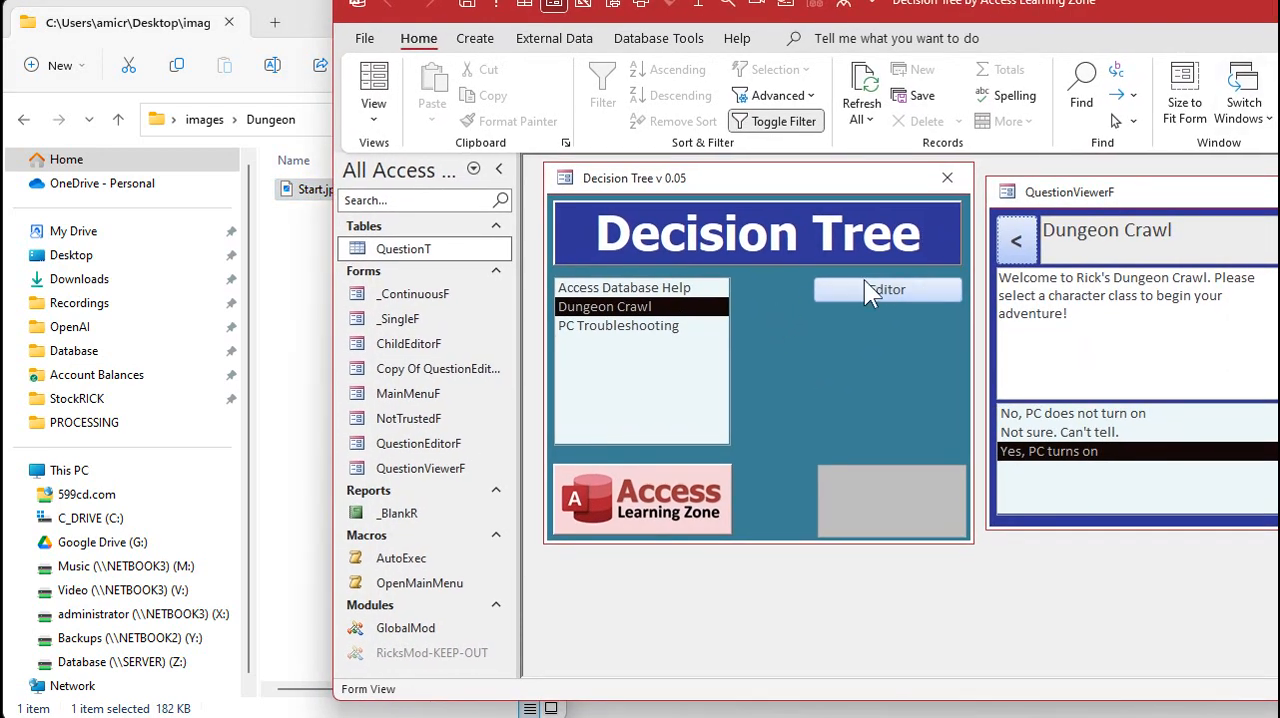
# Open Dungeon Crawl in the Access question editor, link Start.jpg as its image and close the editor
pyautogui.click(864, 279)
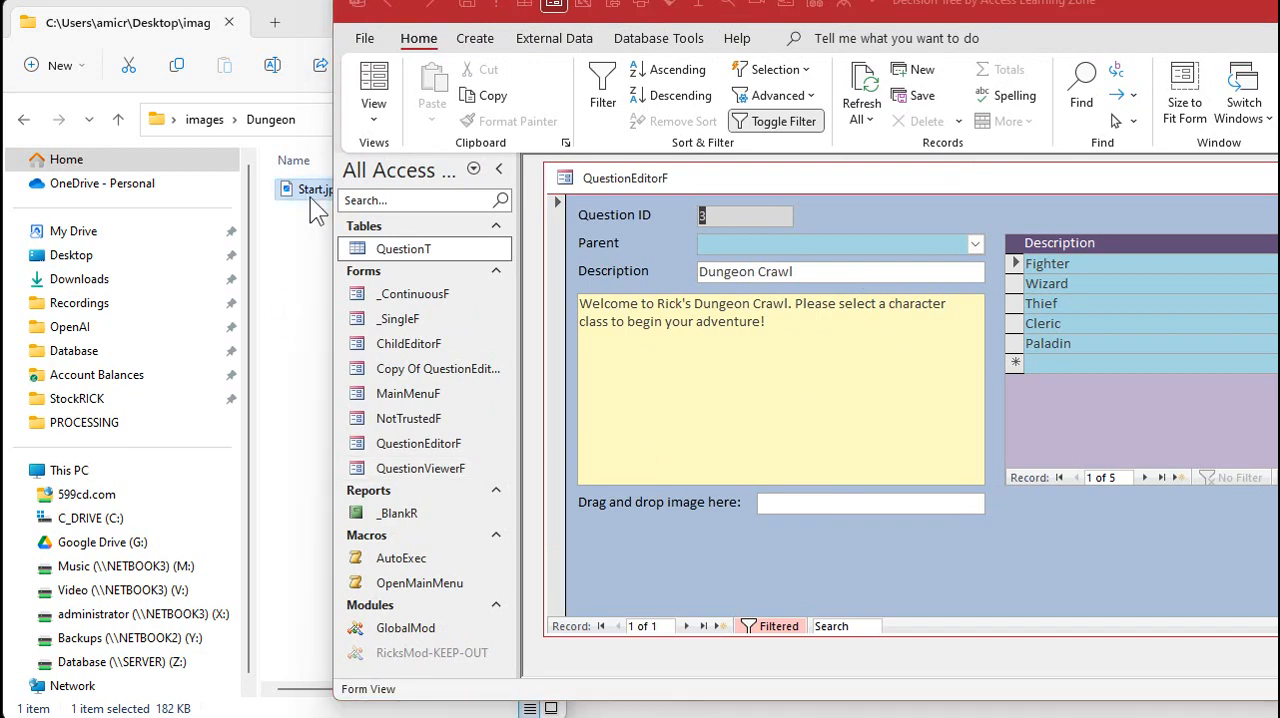
pyautogui.moveTo(310, 197); pyautogui.dragTo(849, 506)
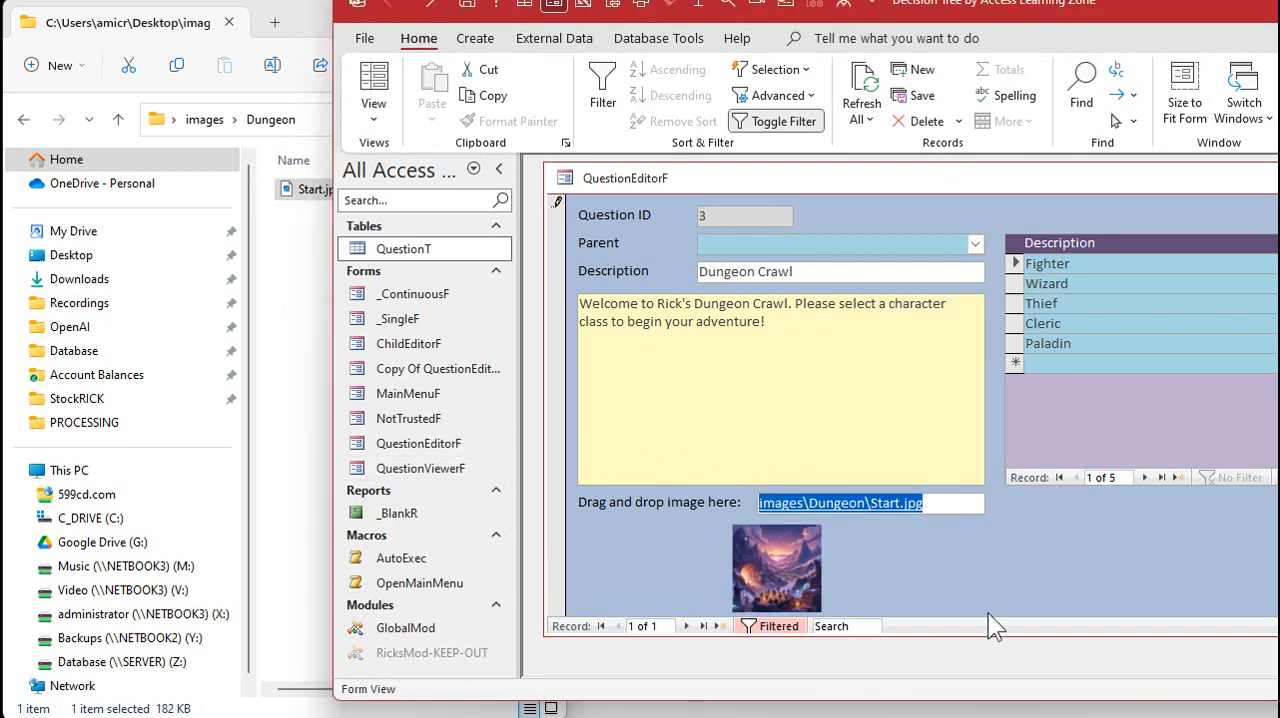
pyautogui.hotkey('ctrl', 'w')
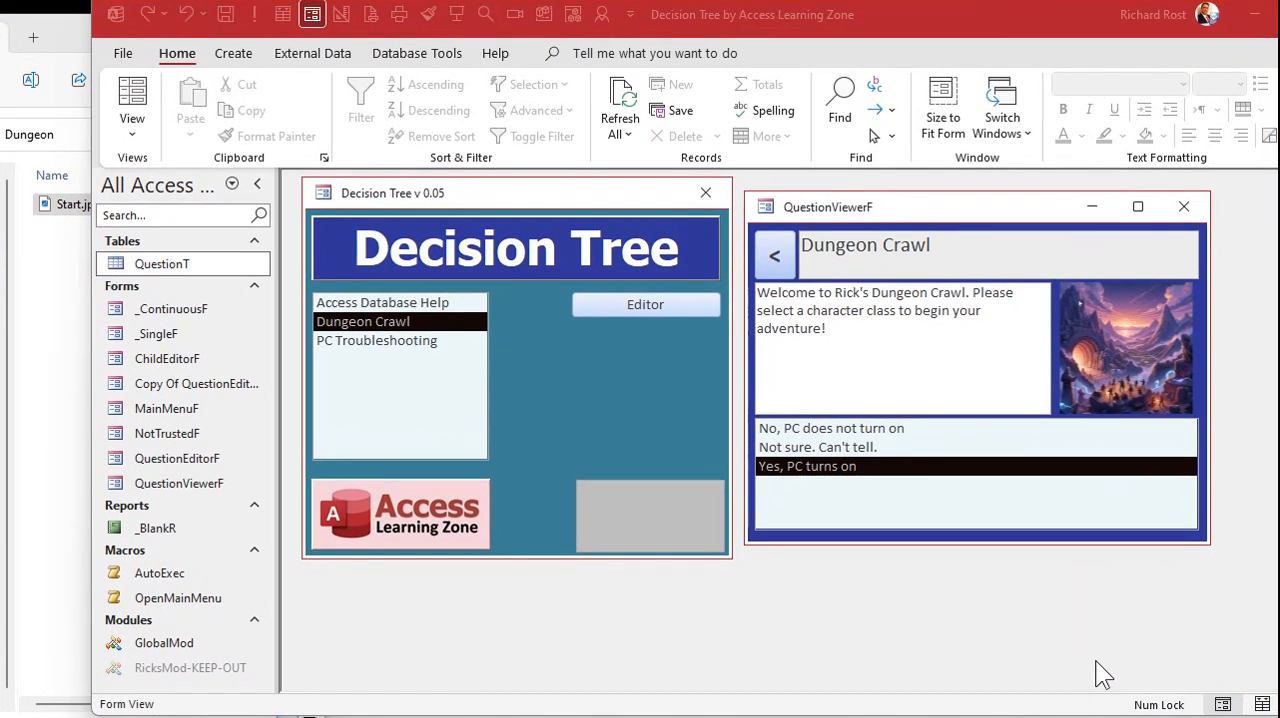
# Close QuestionViewerF and reopen it for Dungeon Crawl to view the question's picture and character classes
pyautogui.click(1118, 348)
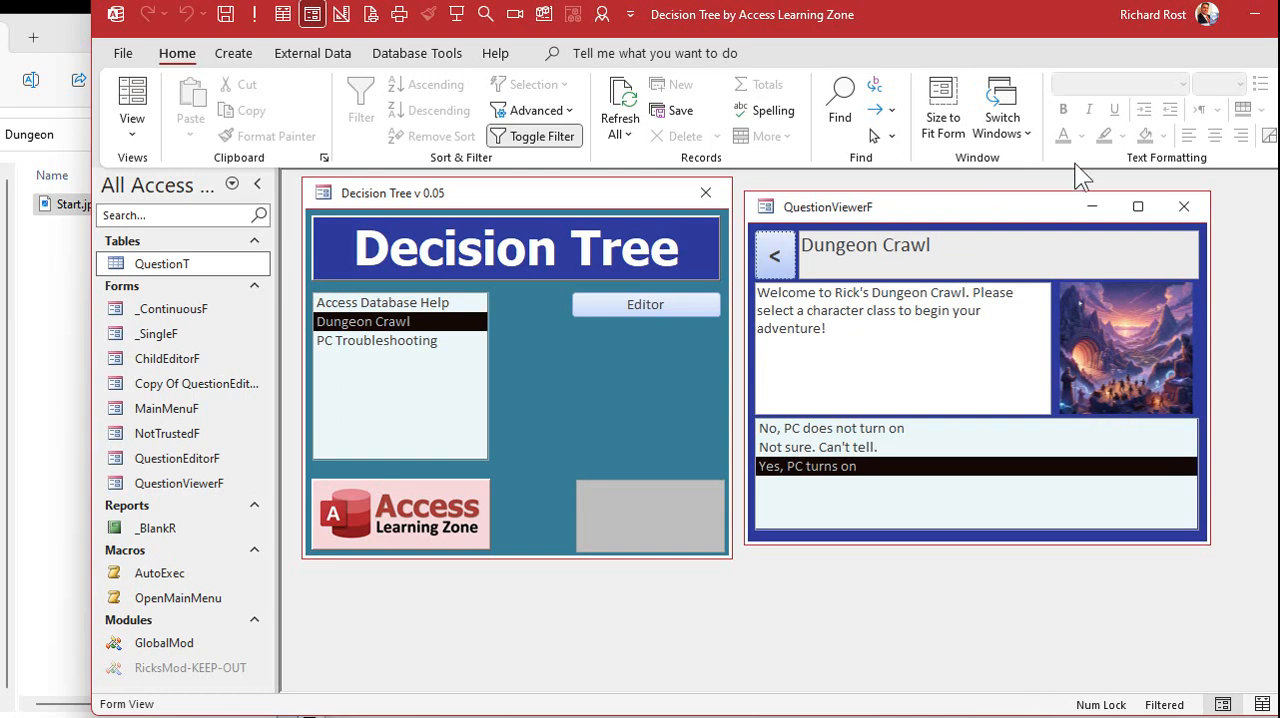
pyautogui.click(1184, 206)
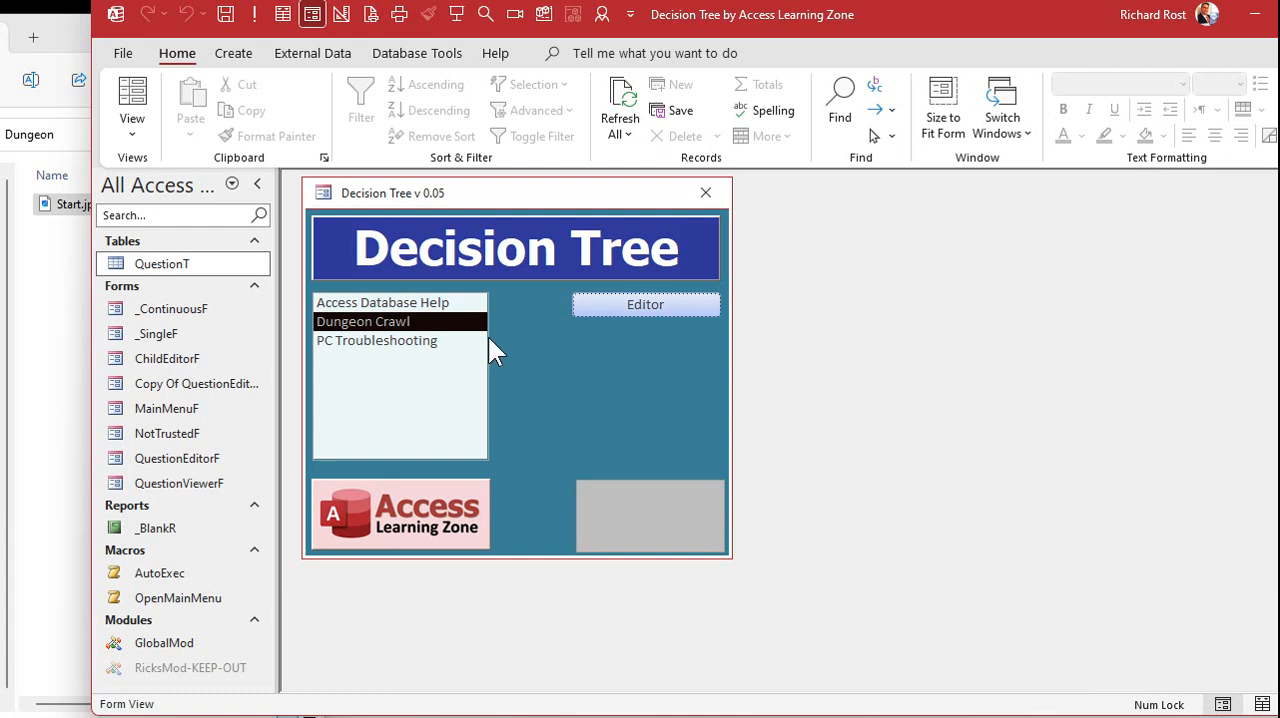
pyautogui.doubleClick(404, 325)
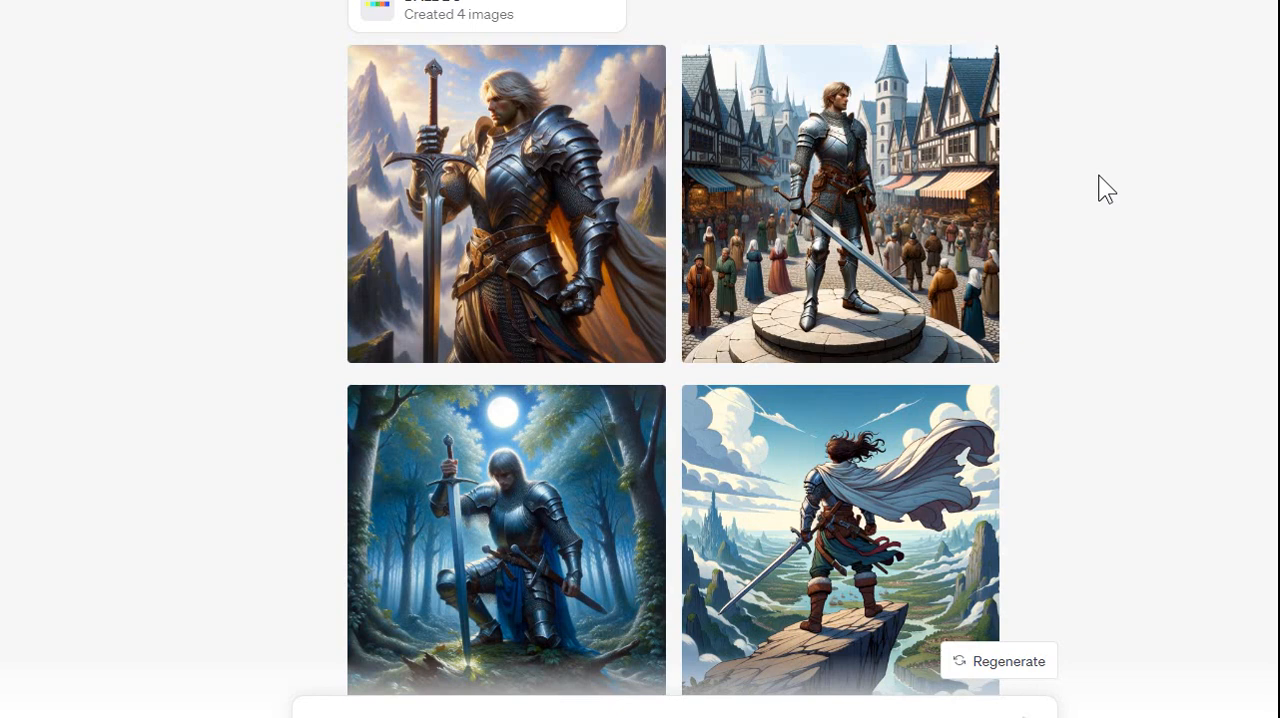
# Enlarge the DALL·E 3 image of the knight standing on a pedestal in the town square
pyautogui.click(840, 190)
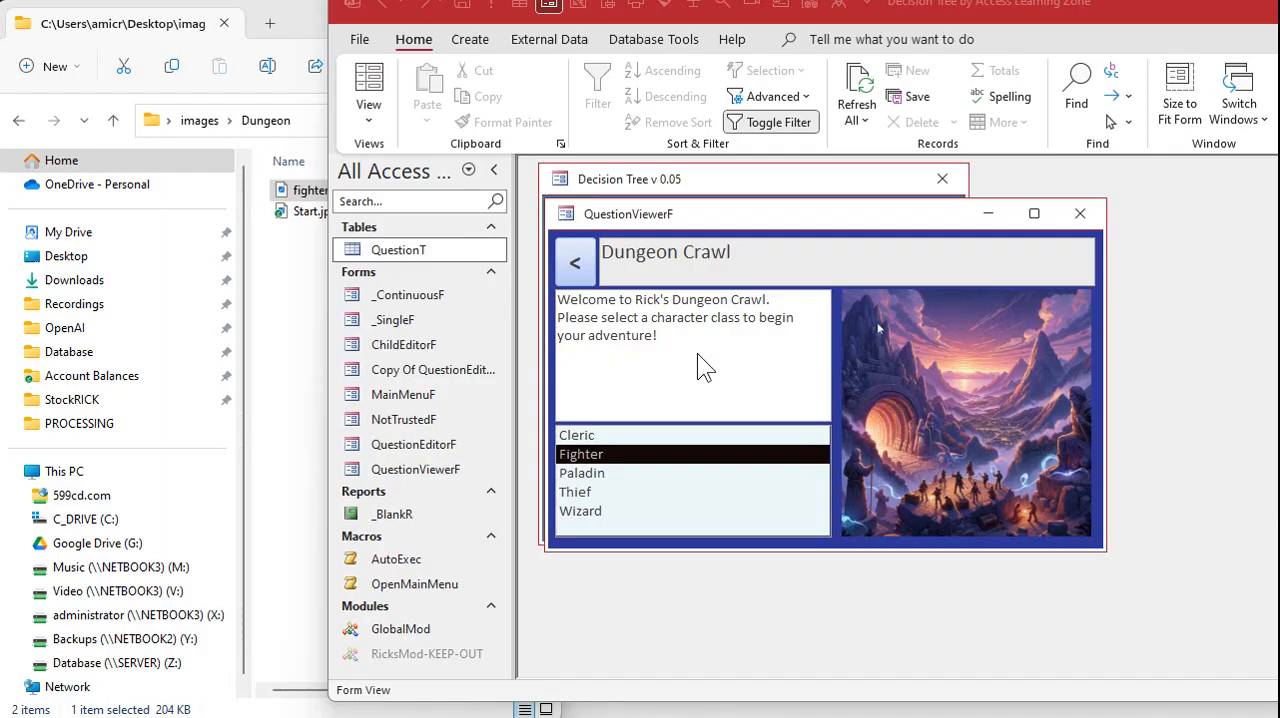
# Try to add fighter.jpg to the Fighter question directly in the viewer form, and close the viewer
pyautogui.doubleClick(620, 452)
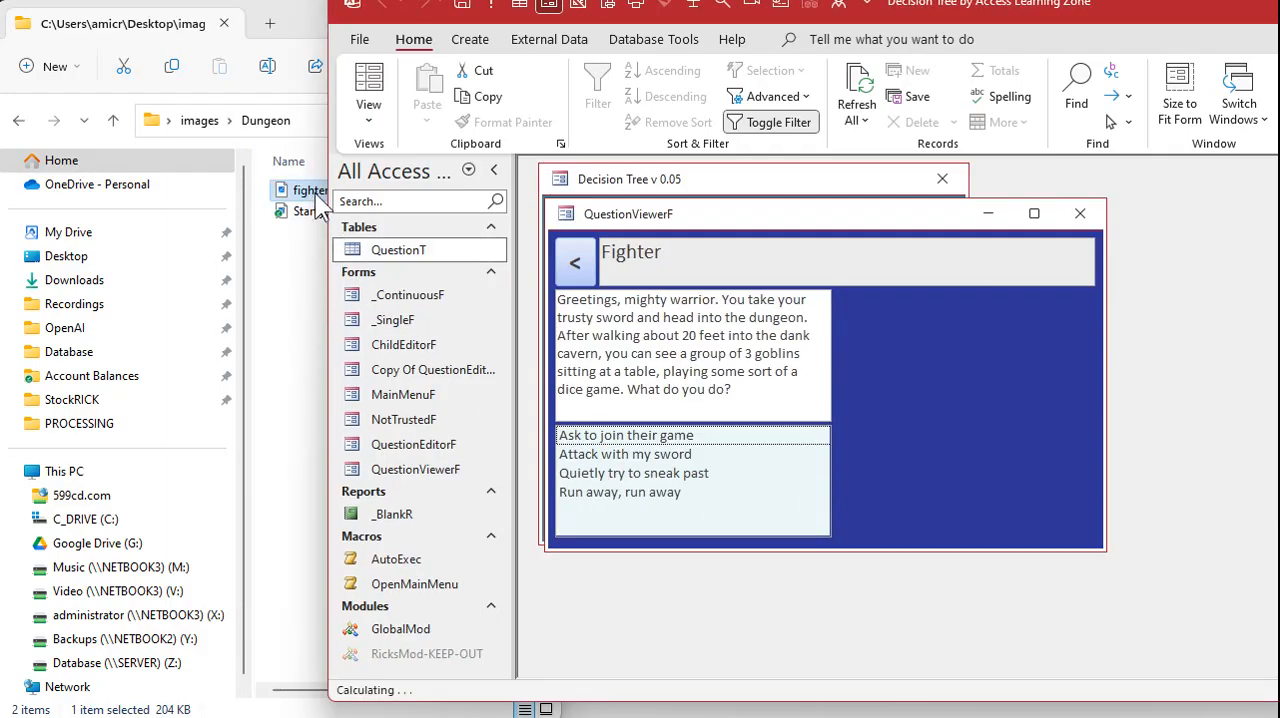
pyautogui.moveTo(312, 194); pyautogui.dragTo(923, 367)
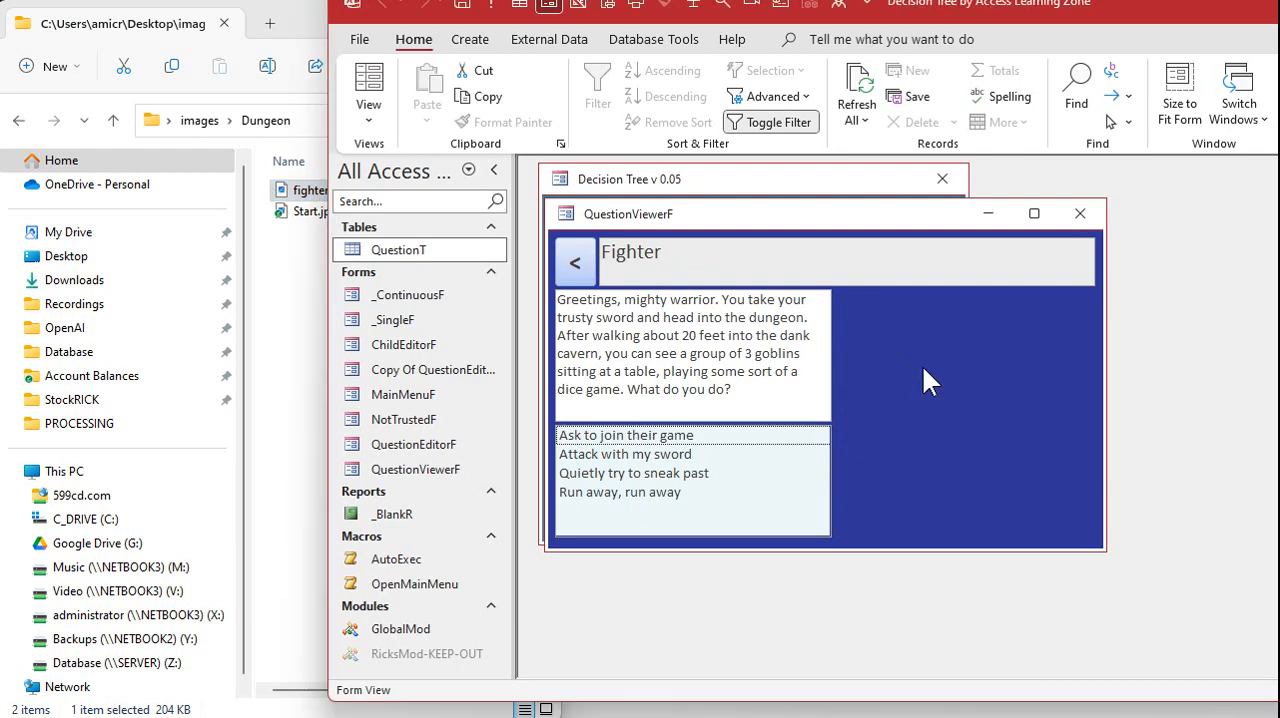
pyautogui.click(1071, 217)
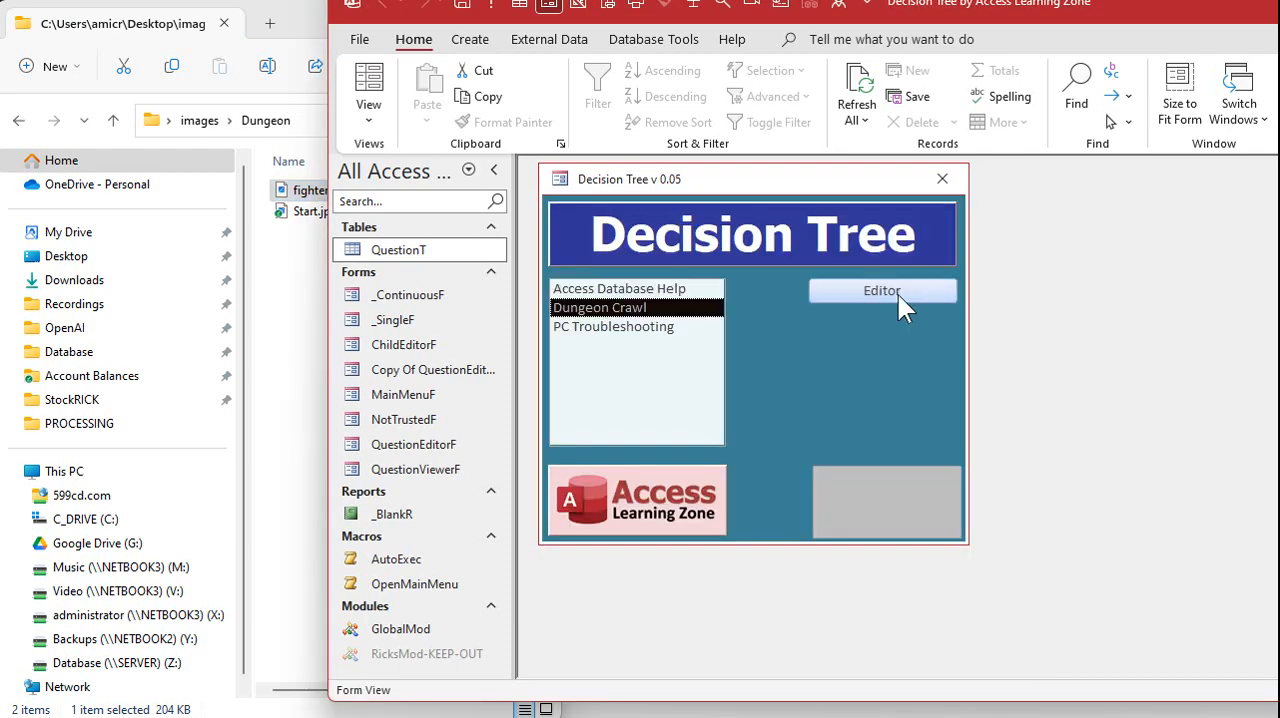
# Open Dungeon Crawl's Fighter answer in the editor, link fighter.jpg as its image and close the editor
pyautogui.click(898, 294)
pyautogui.doubleClick(1064, 264)
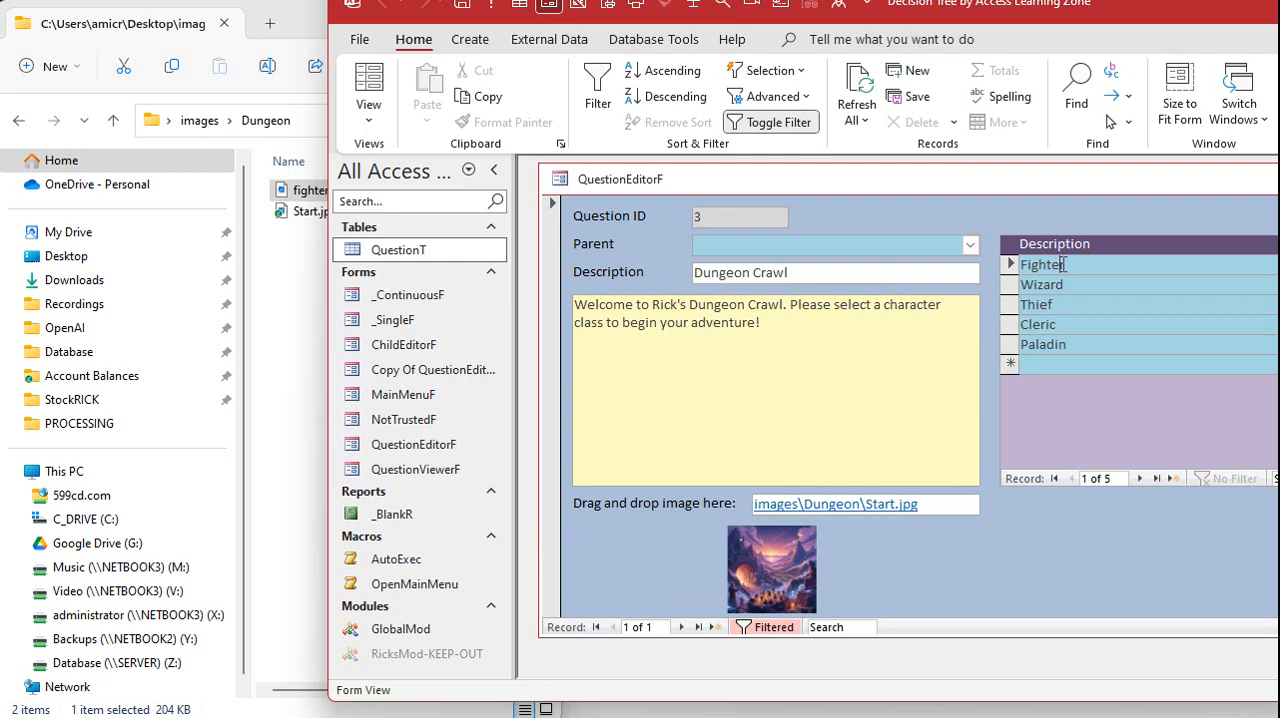
pyautogui.moveTo(545, 395); pyautogui.dragTo(790, 507)
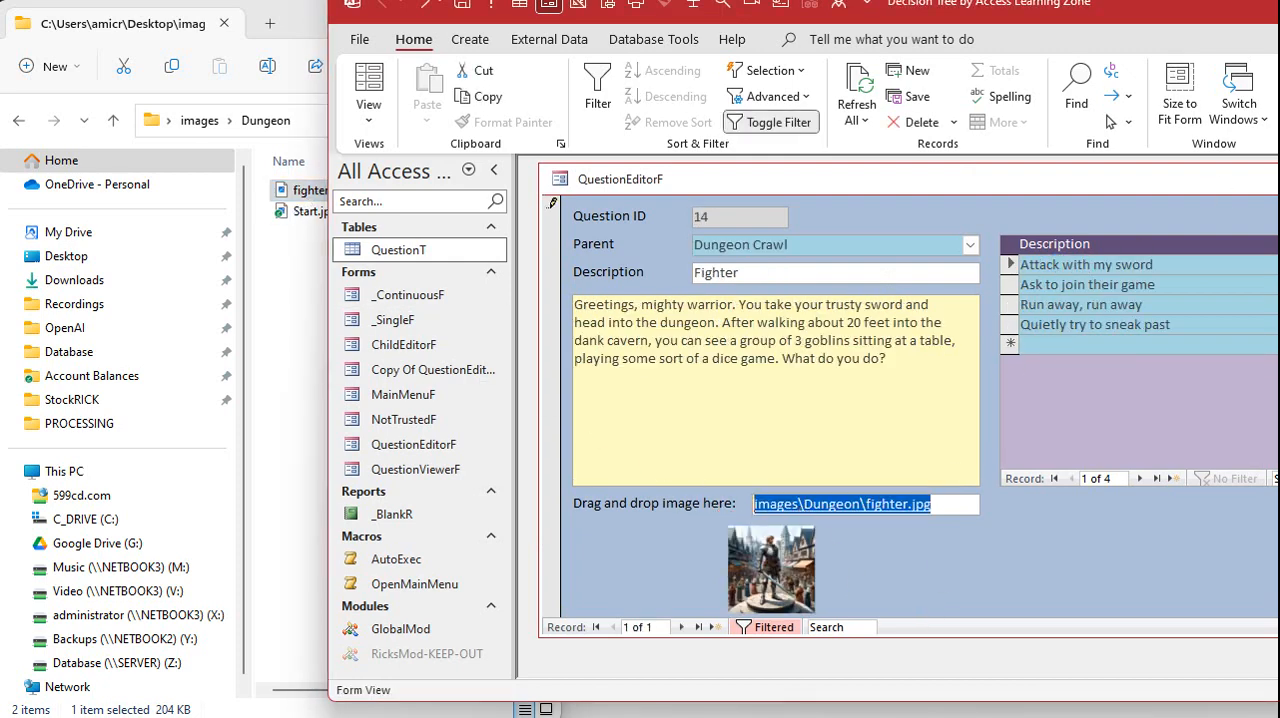
pyautogui.hotkey('ctrl', 'w')
# Open Dungeon Crawl's Fighter question in the viewer and copy its story text about the three goblins
pyautogui.doubleClick(611, 304)
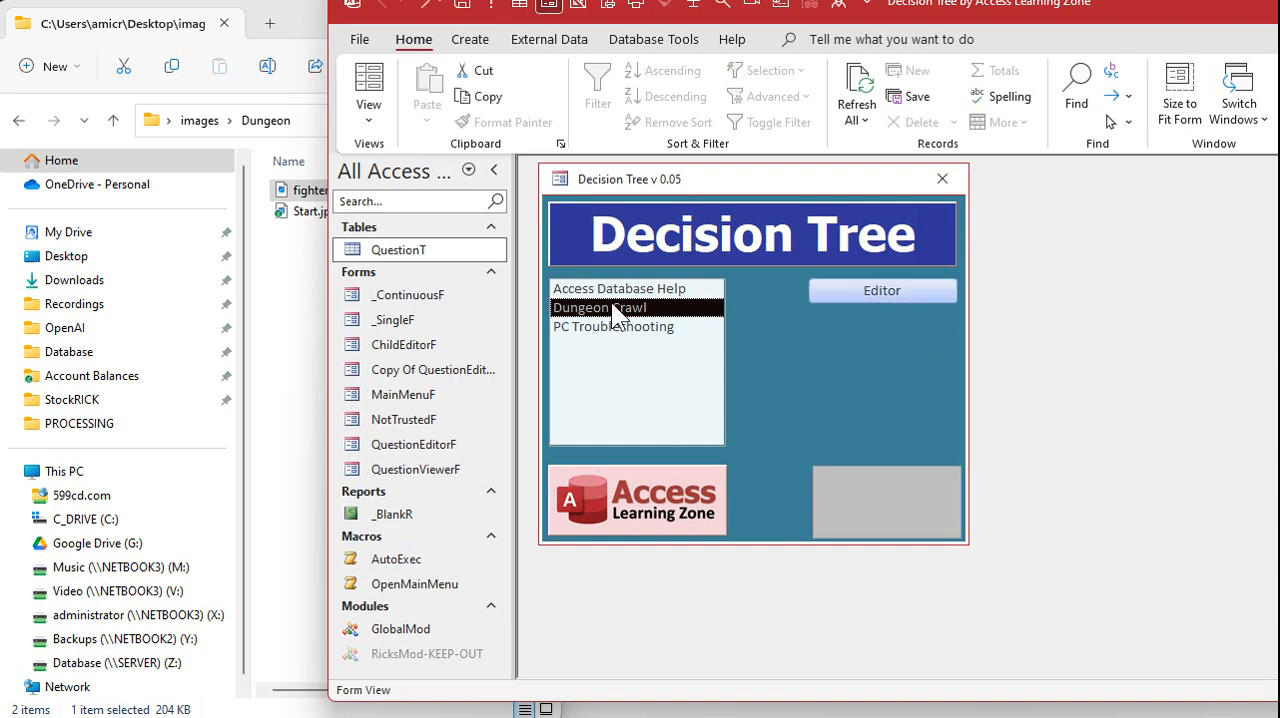
pyautogui.doubleClick(632, 460)
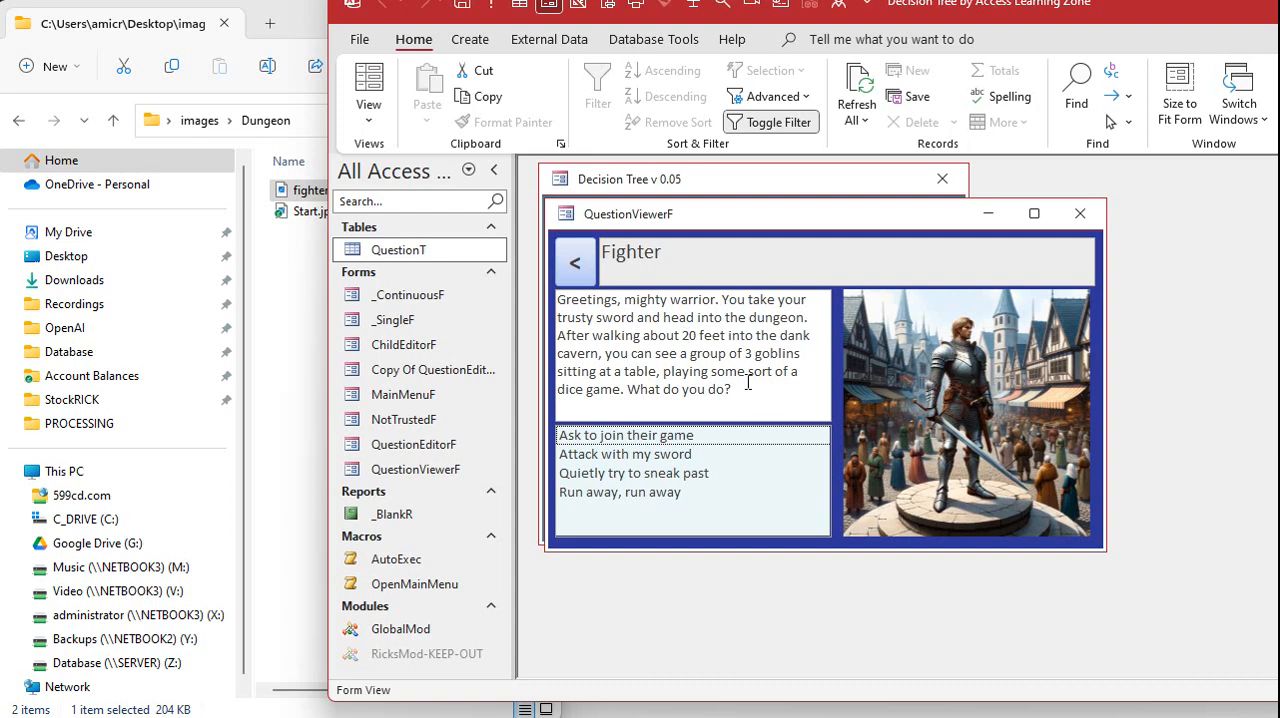
pyautogui.moveTo(742, 391); pyautogui.dragTo(557, 299)
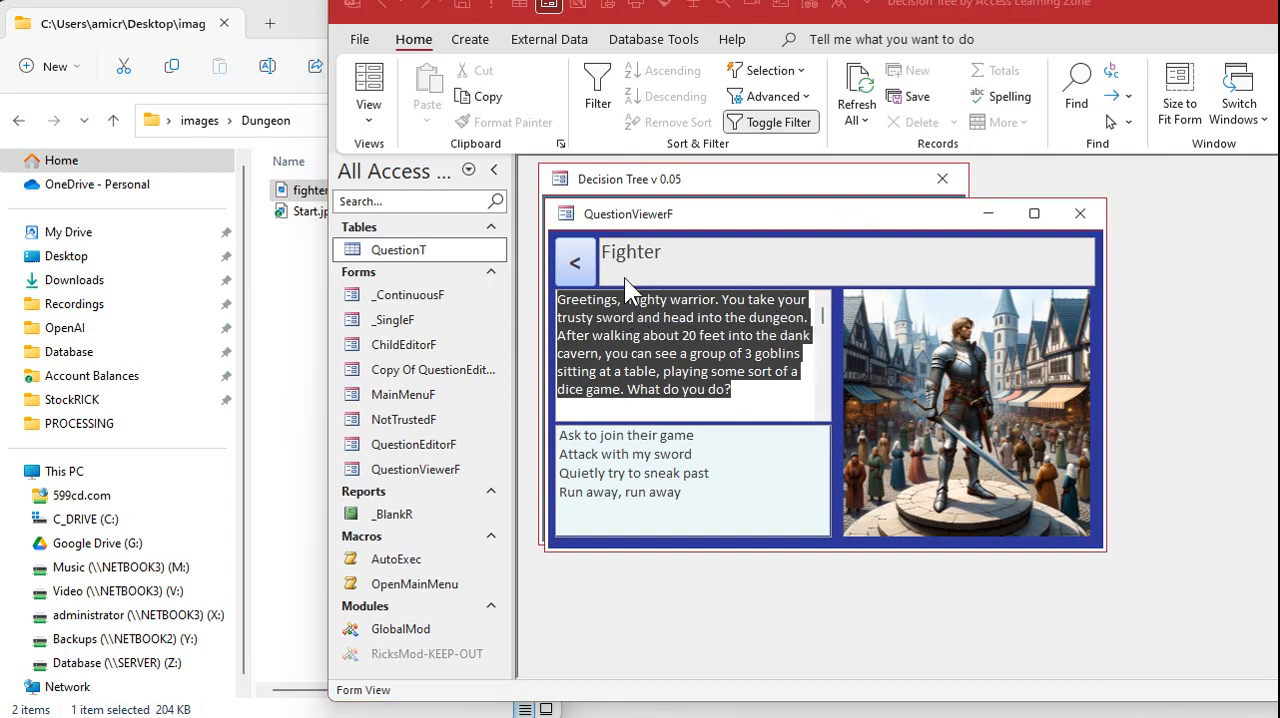
# Return to Dungeon Crawl in the viewer and look through the Cleric, Fighter, Paladin and Thief choices
pyautogui.click(575, 263)
pyautogui.click(604, 475)
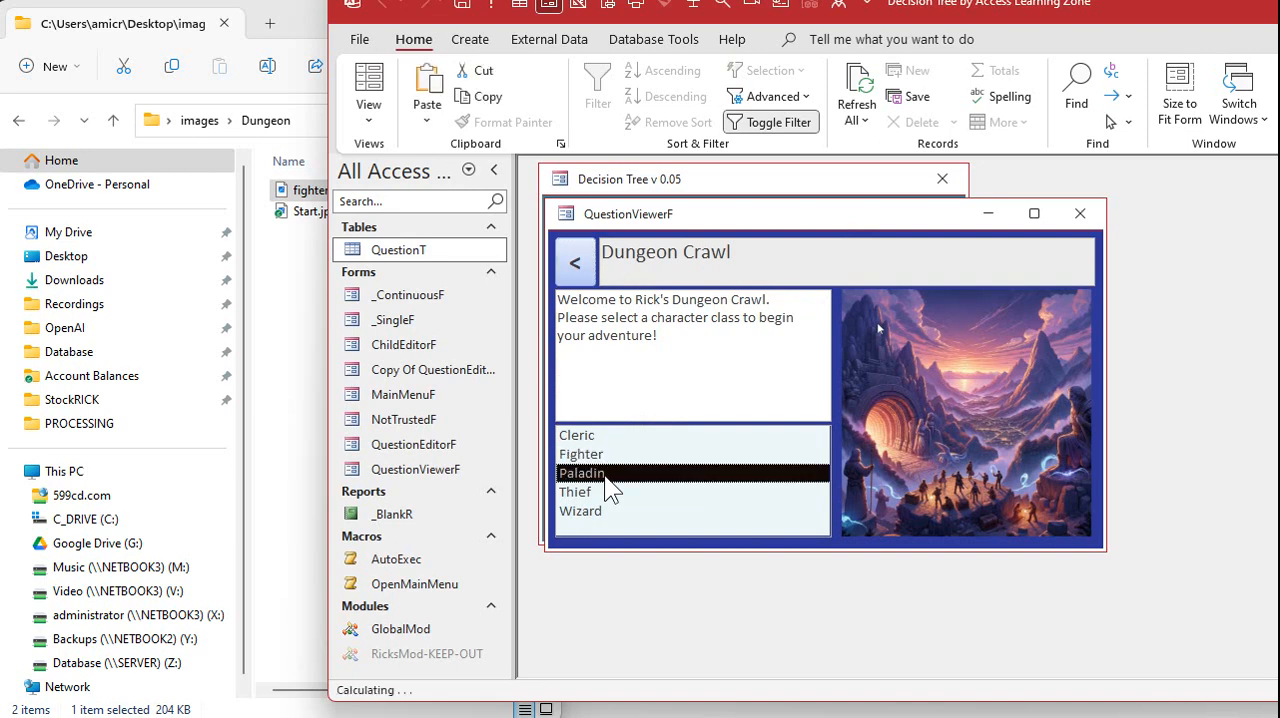
pyautogui.click(604, 484)
pyautogui.click(604, 477)
pyautogui.click(604, 457)
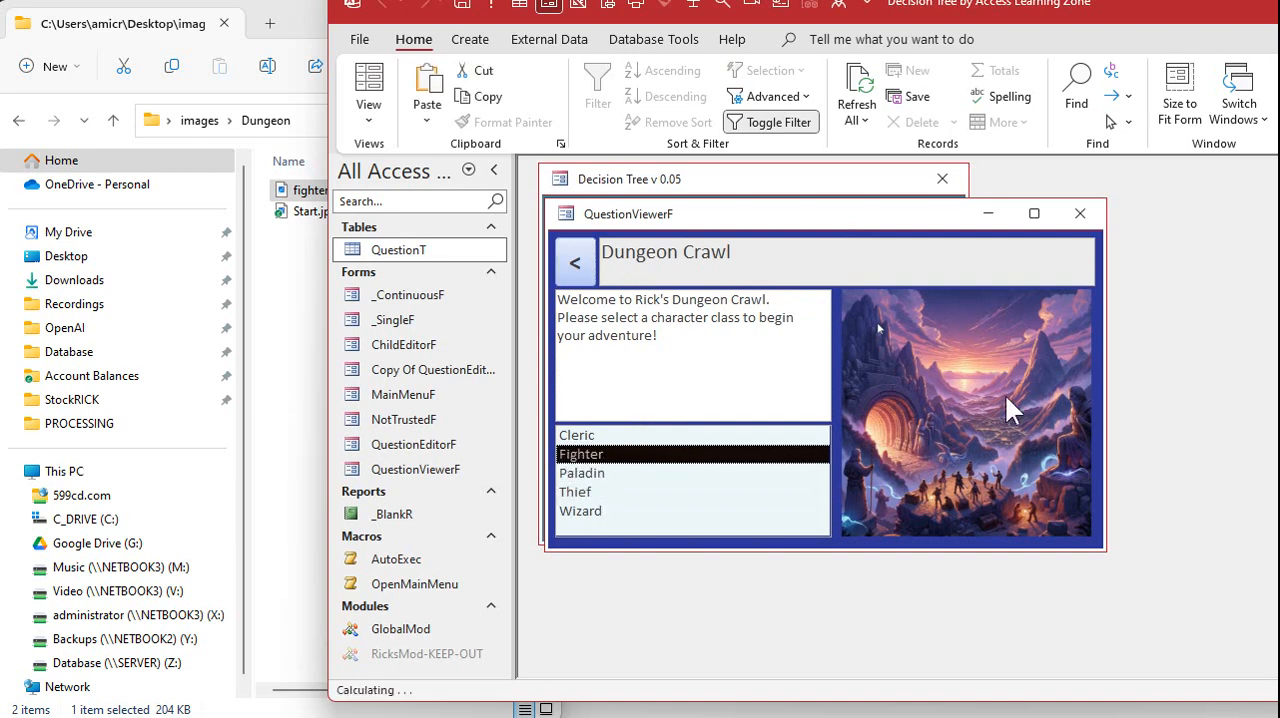
pyautogui.click(682, 432)
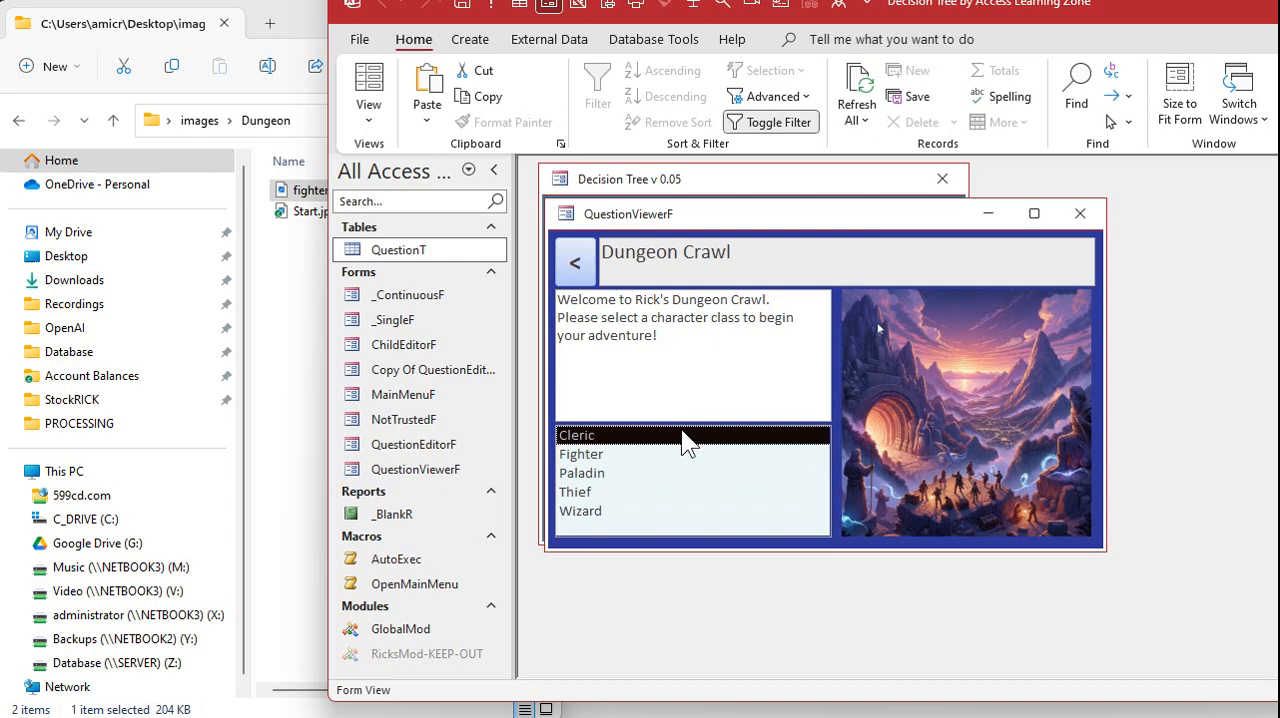
pyautogui.click(615, 458)
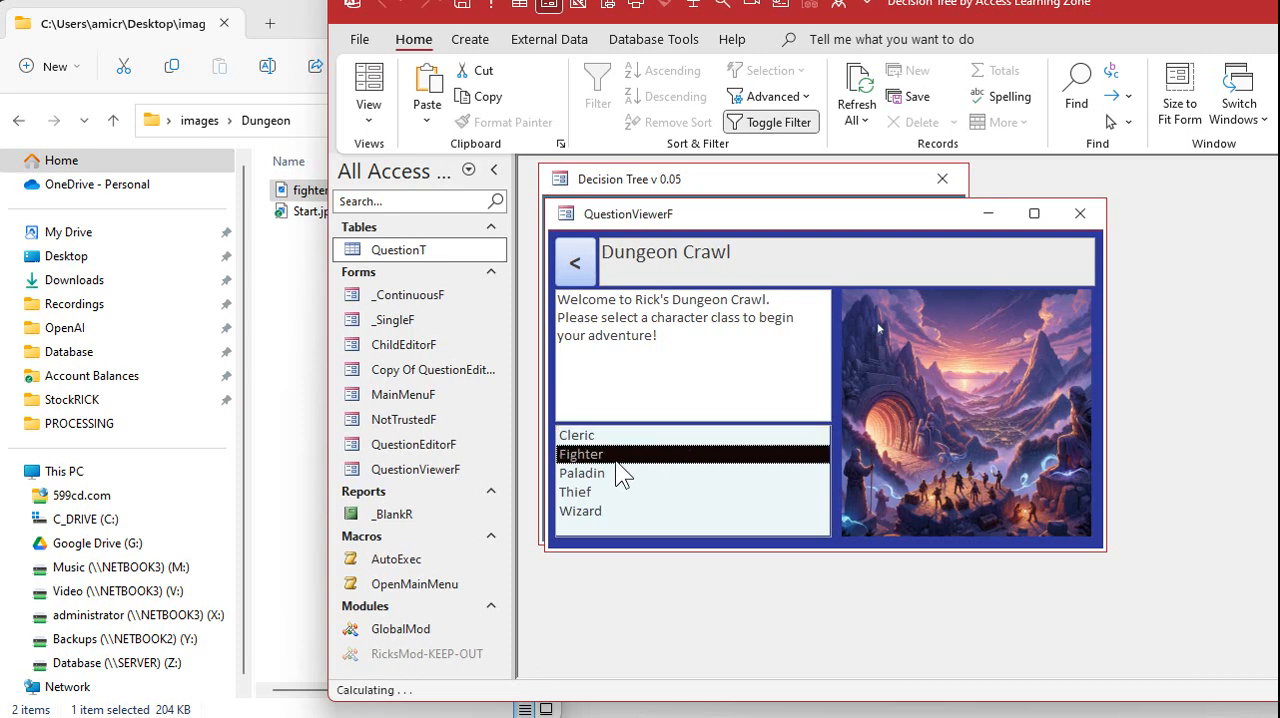
pyautogui.click(691, 474)
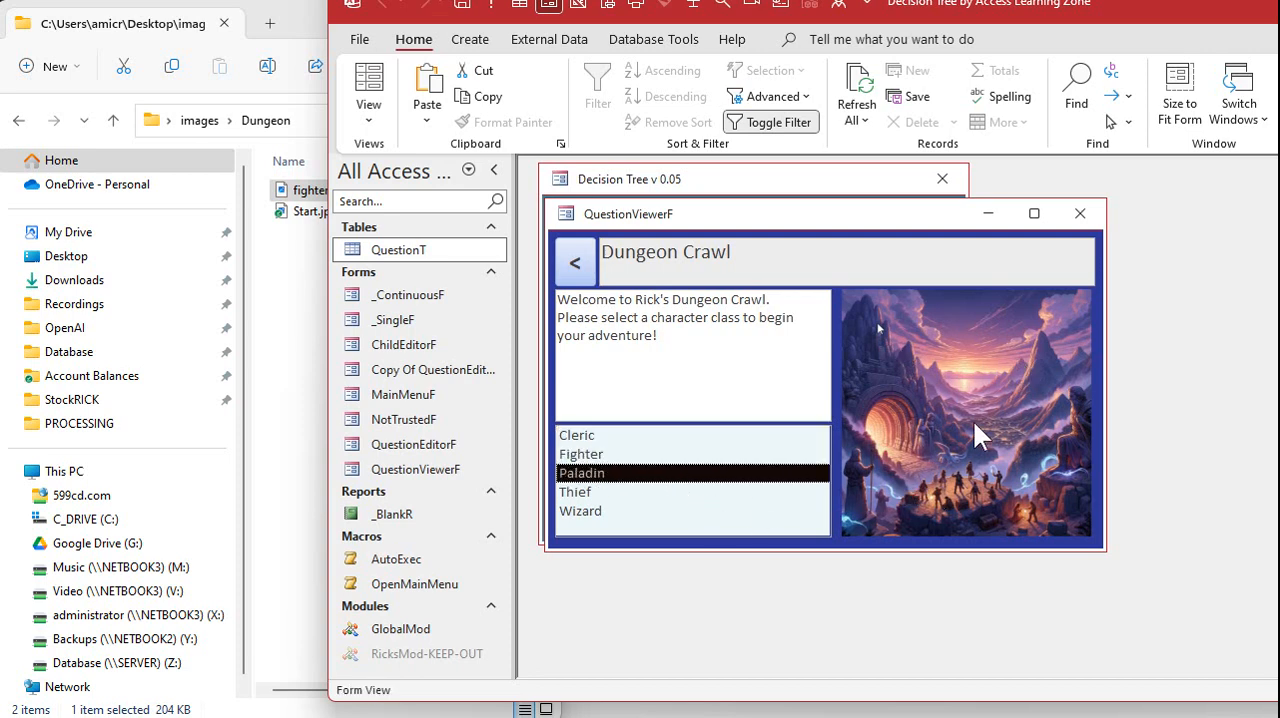
pyautogui.click(625, 493)
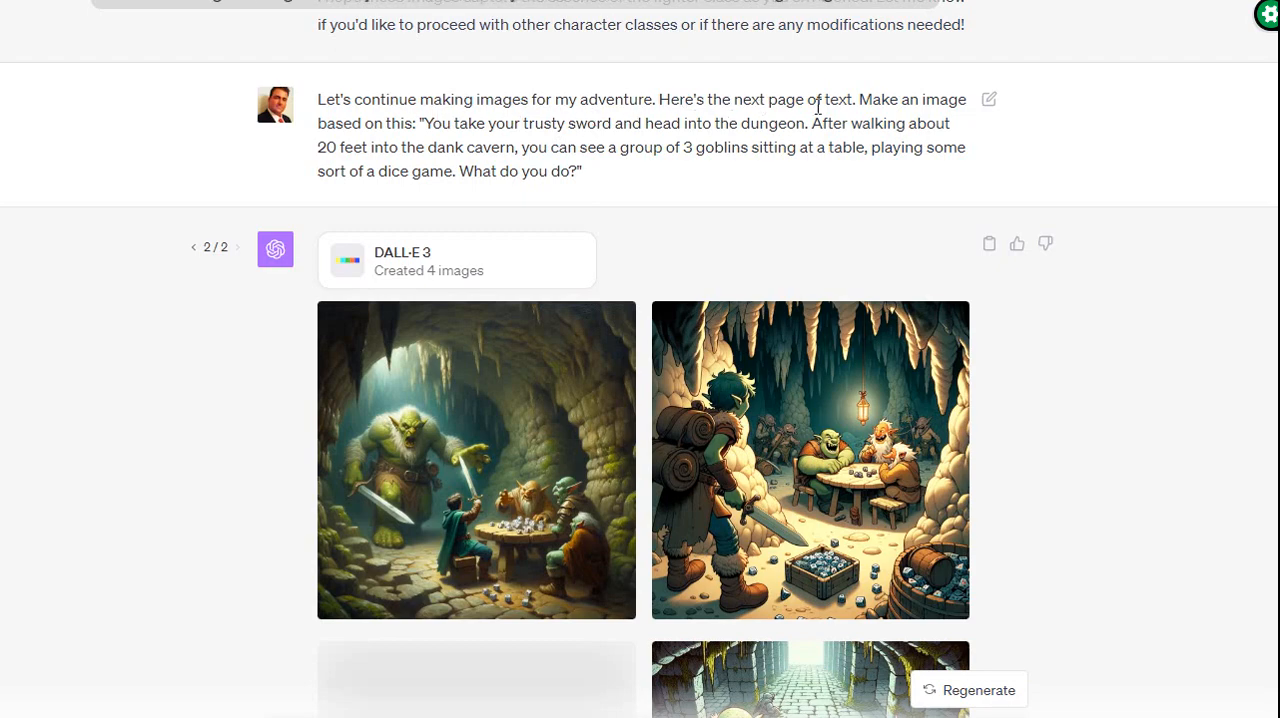
# Look through the DALL-E goblin scenes, enlarge the oil painting of the bearded swordsman with goblins behind, and capture it as a cropped screenshot
pyautogui.scroll(-2, 759, 152)
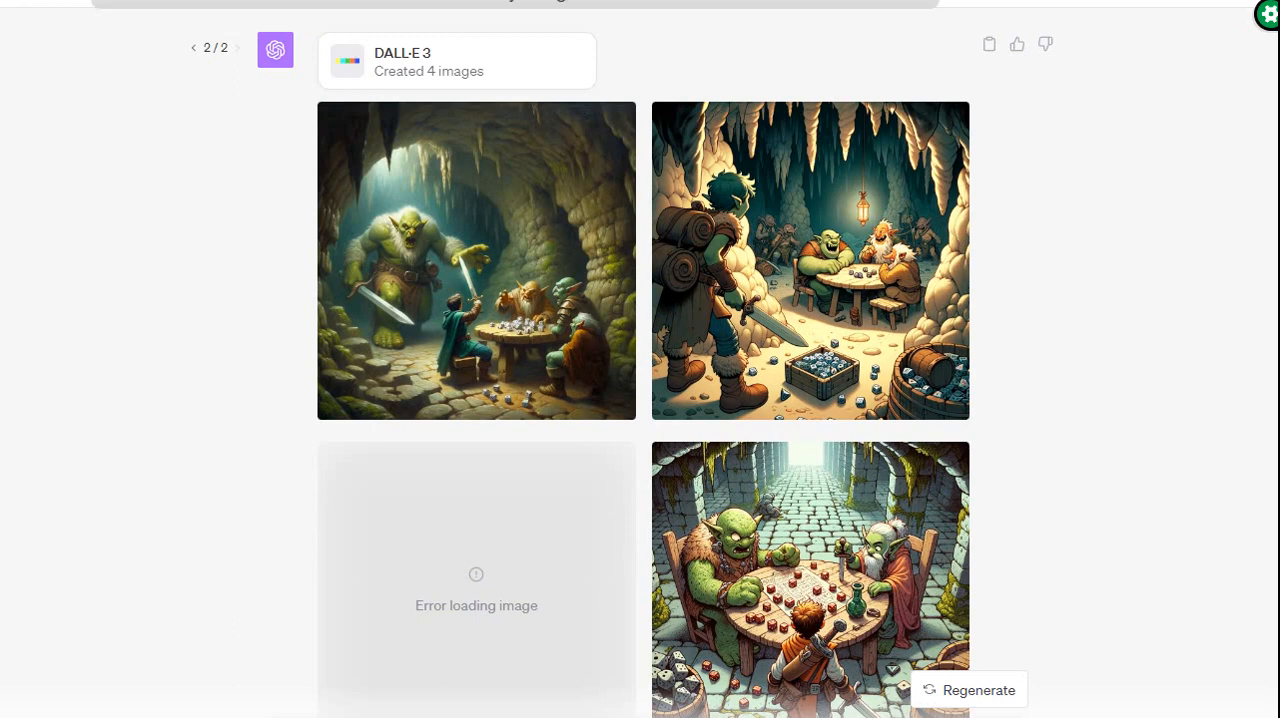
pyautogui.scroll(-1, 1099, 278)
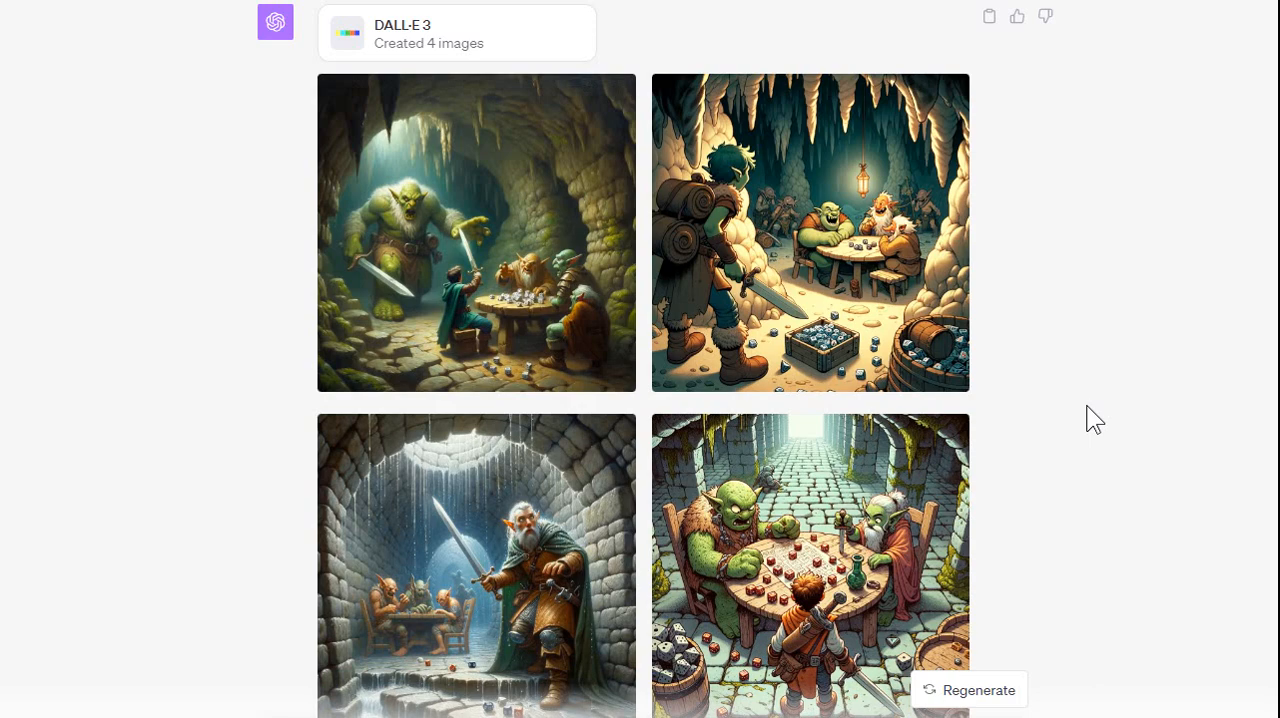
pyautogui.scroll(-1, 1086, 406)
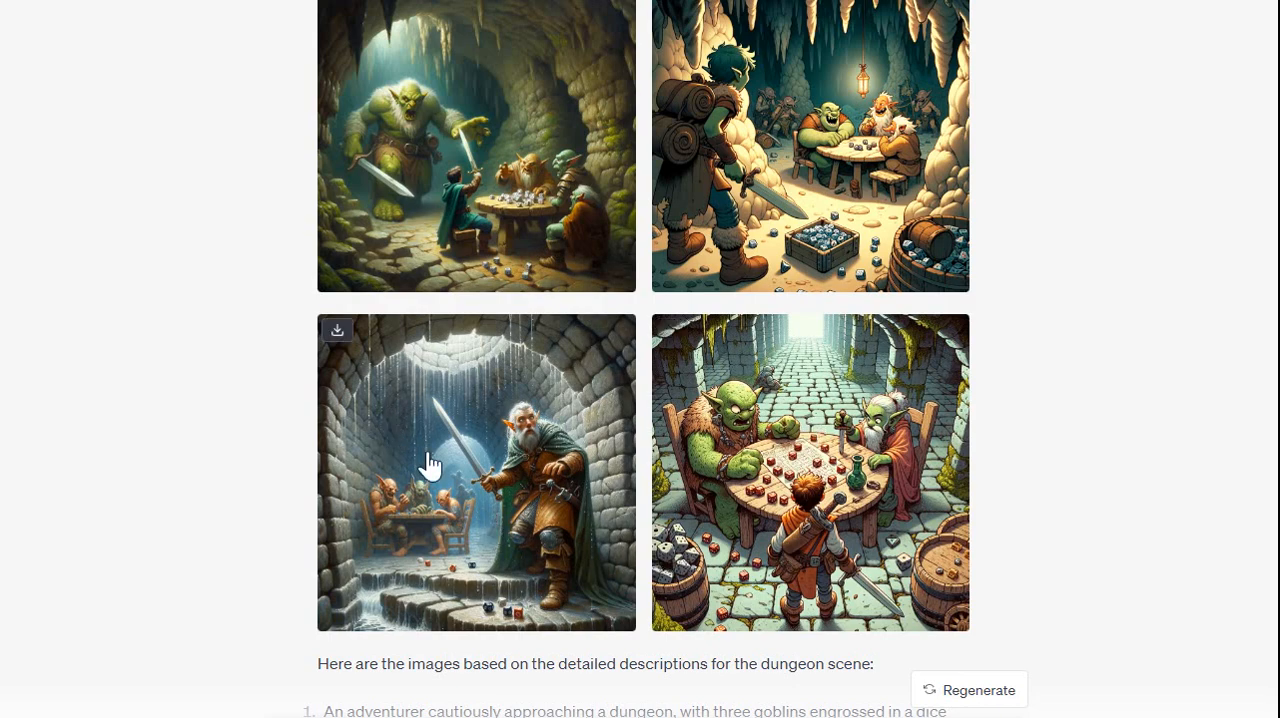
pyautogui.click(474, 423)
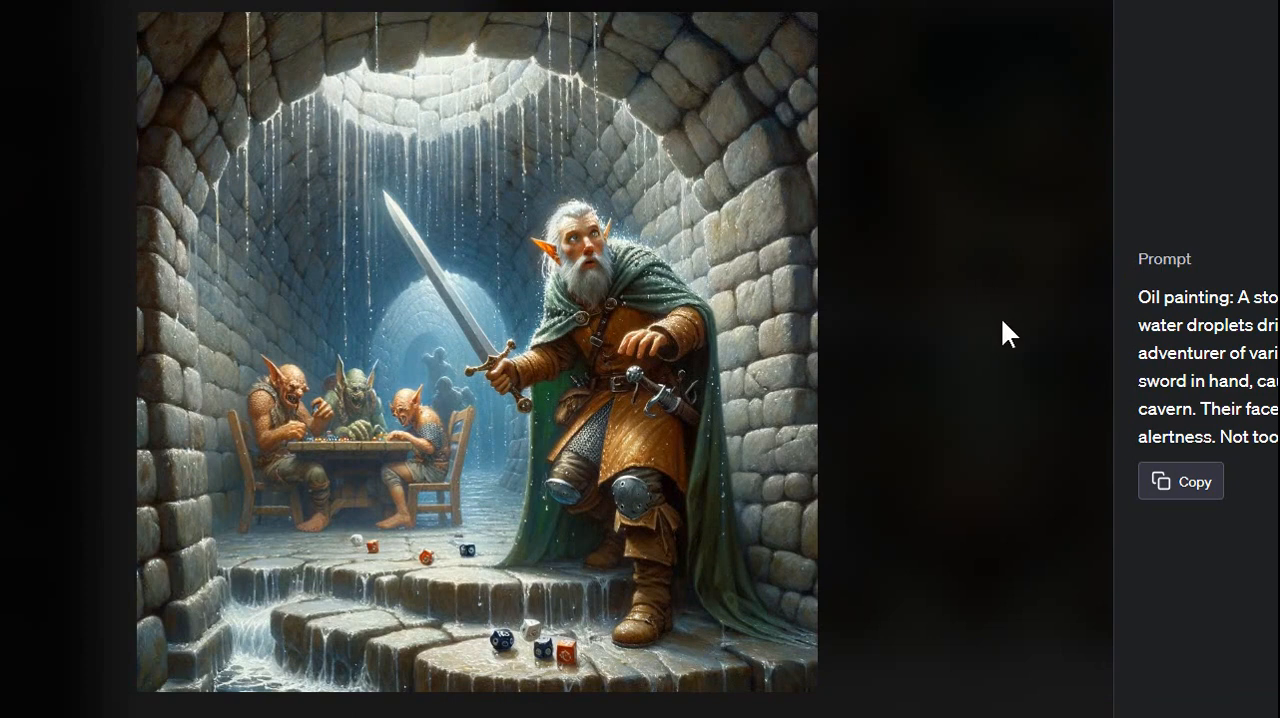
pyautogui.press('Print')
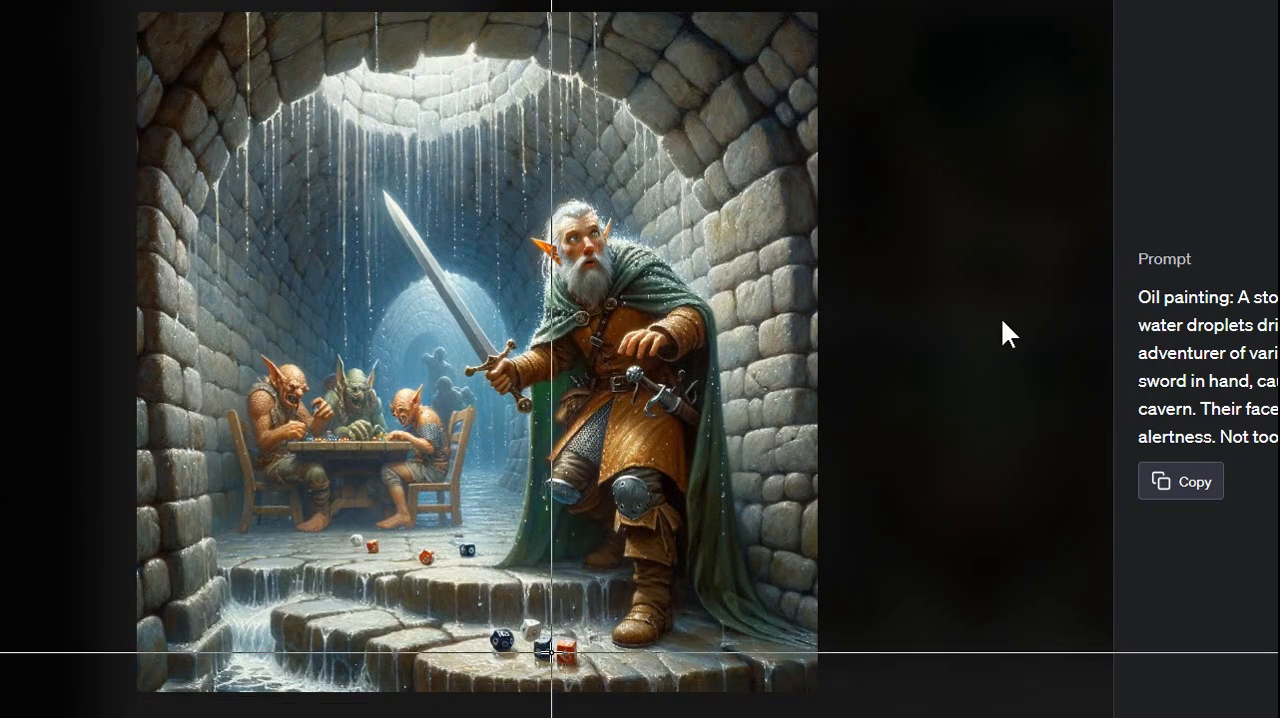
pyautogui.press('Escape')
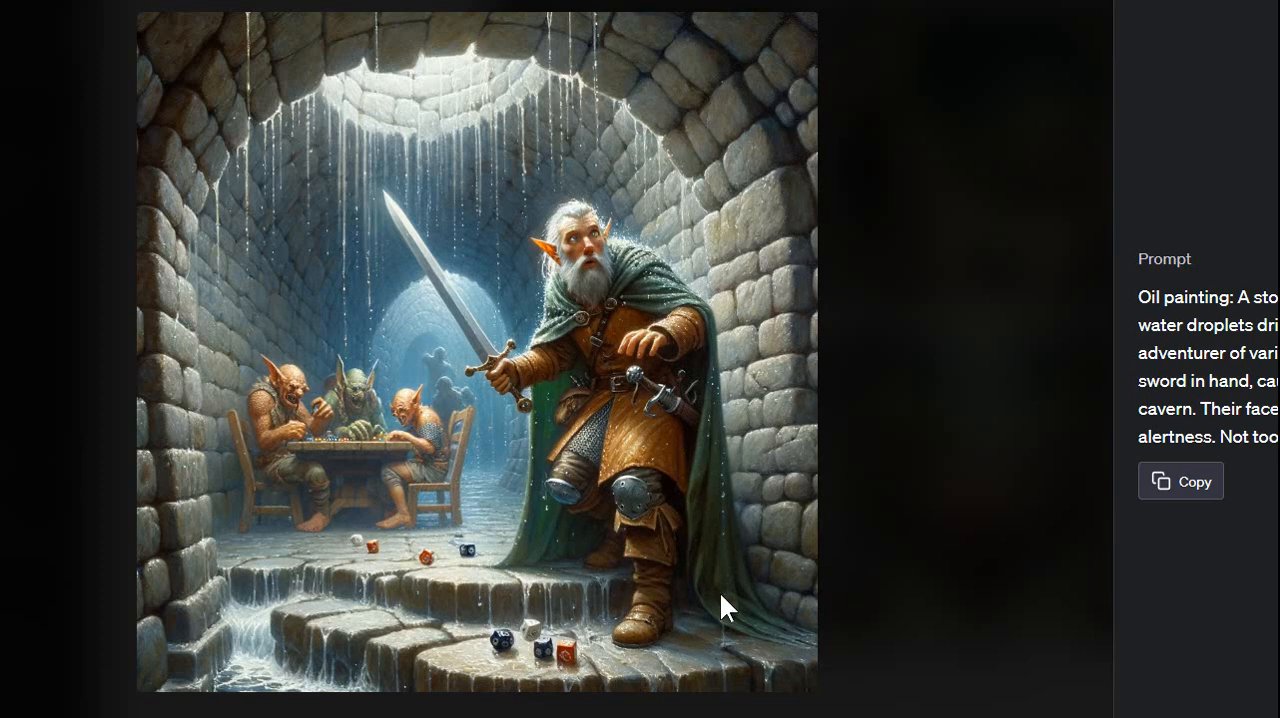
pyautogui.press('Print')
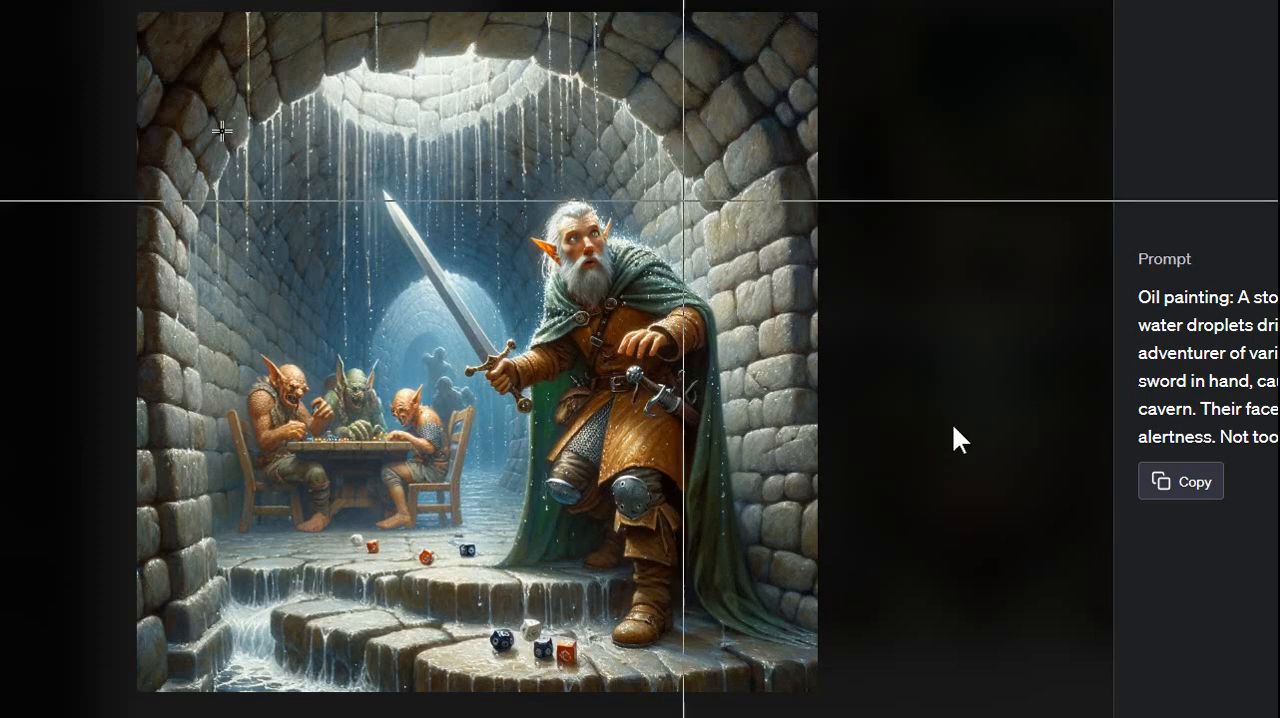
pyautogui.moveTo(142, 18); pyautogui.dragTo(816, 705)
# Switch to the Decision Tree database in Access, view Dungeon Crawl's Cleric question in the viewer, and close the viewer
pyautogui.hotkey('alt', 'Tab')
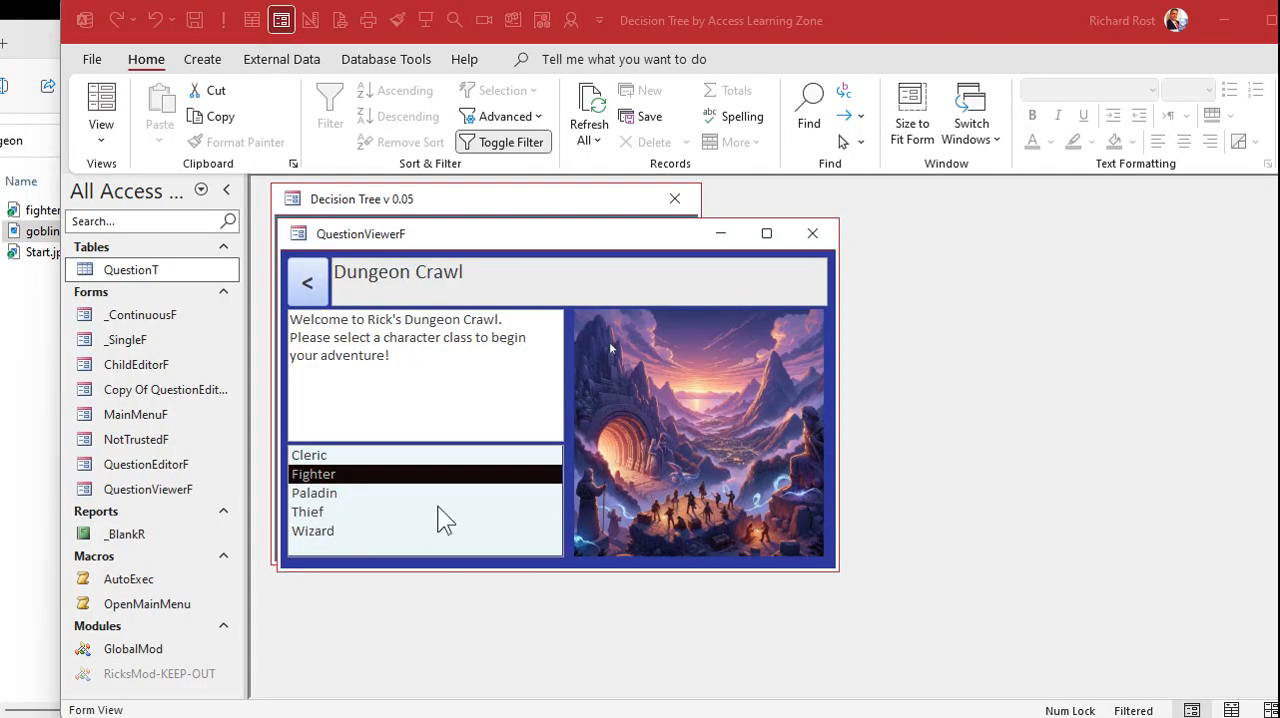
pyautogui.click(361, 458)
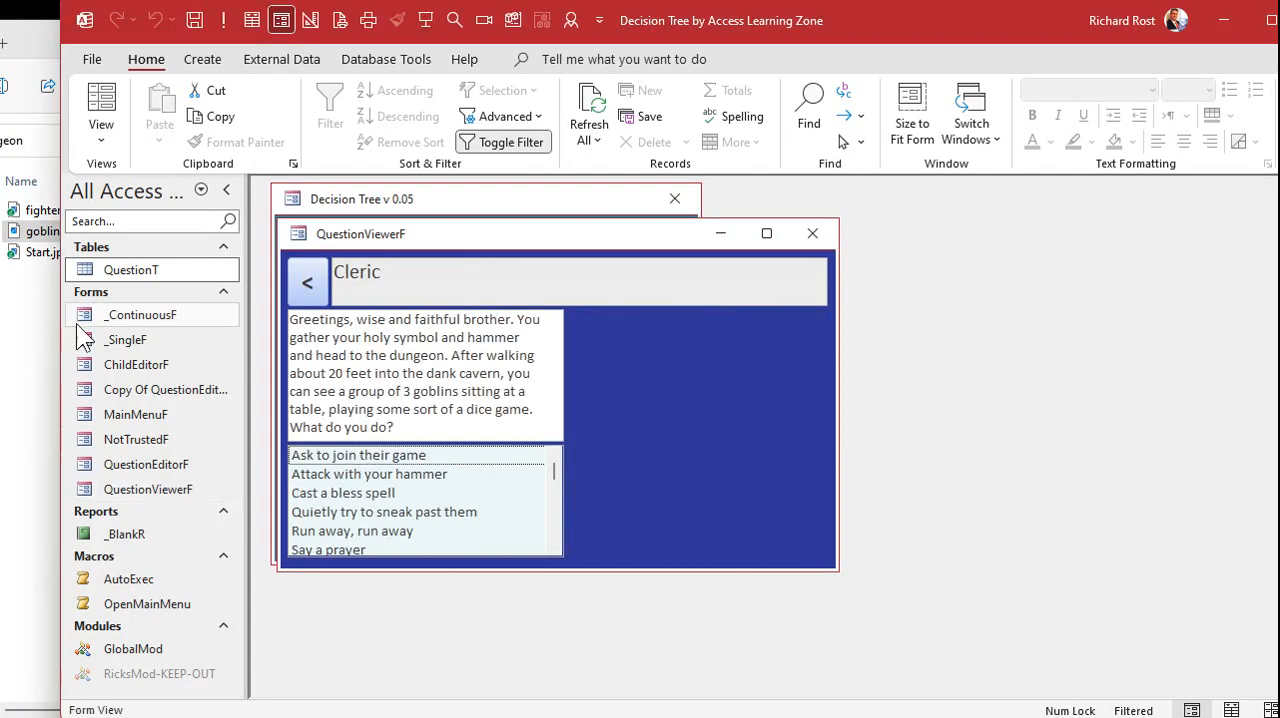
pyautogui.click(818, 240)
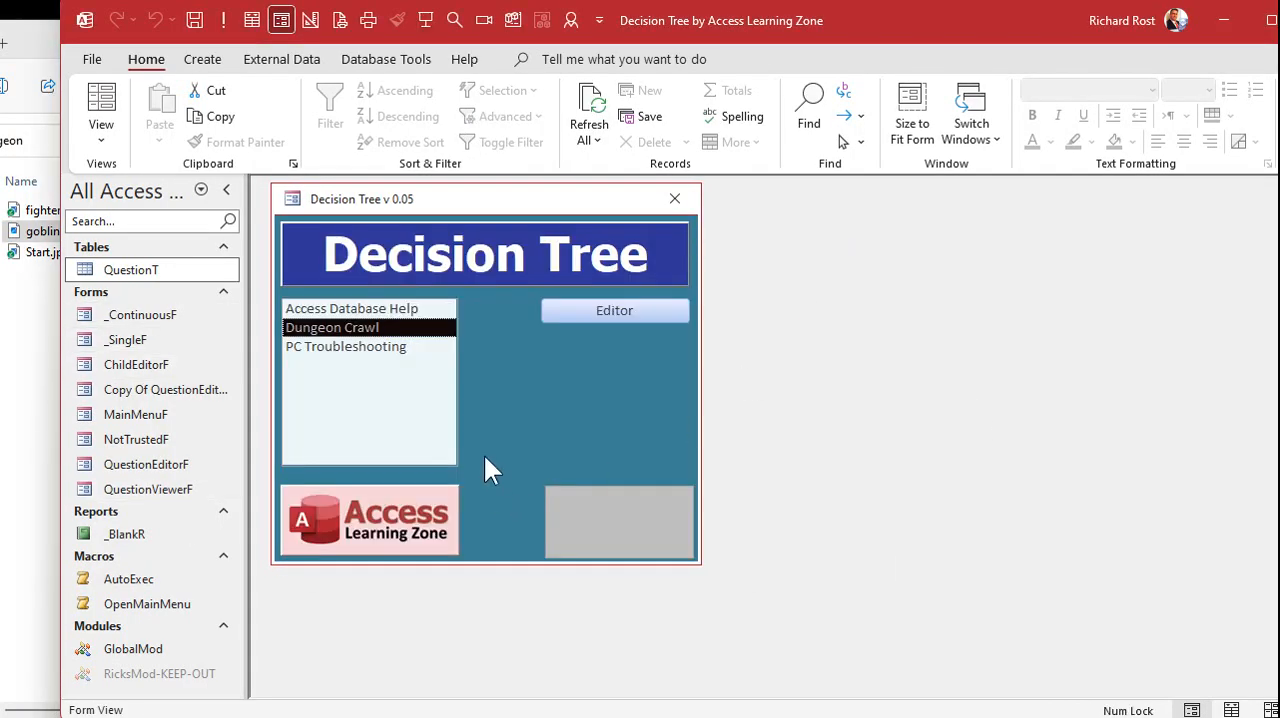
pyautogui.click(630, 310)
pyautogui.click(1237, 198)
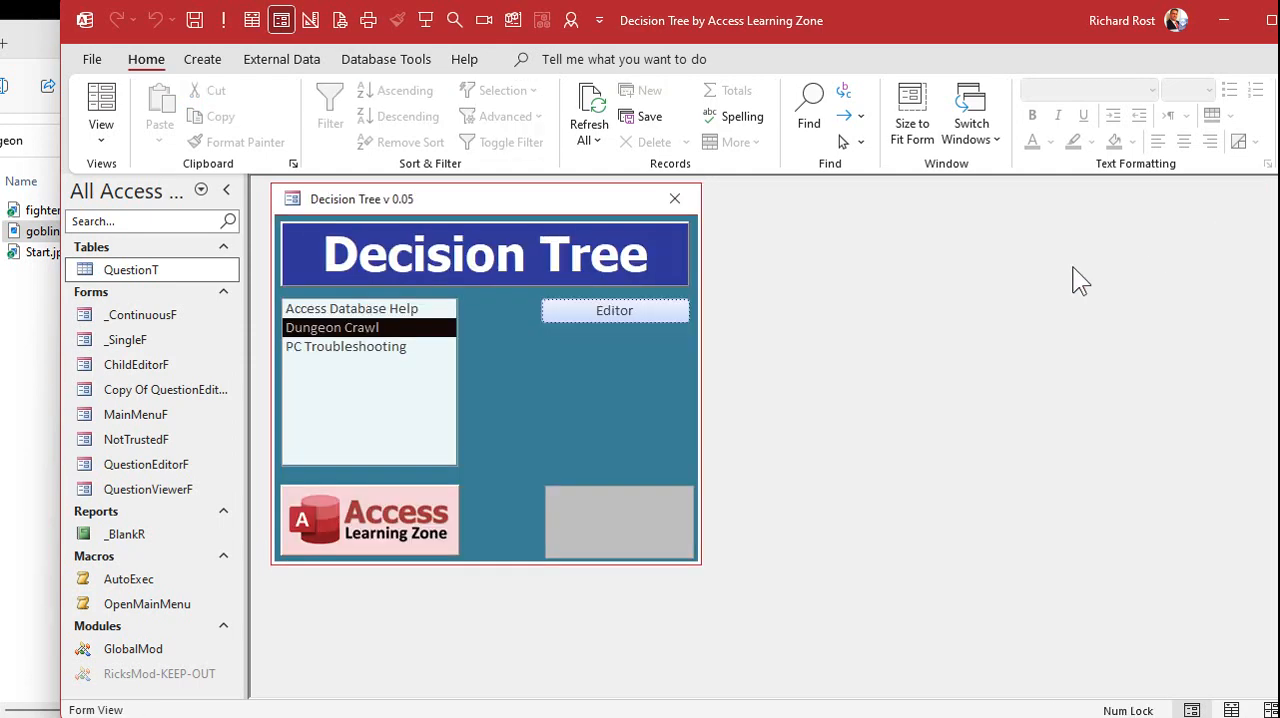
pyautogui.doubleClick(425, 325)
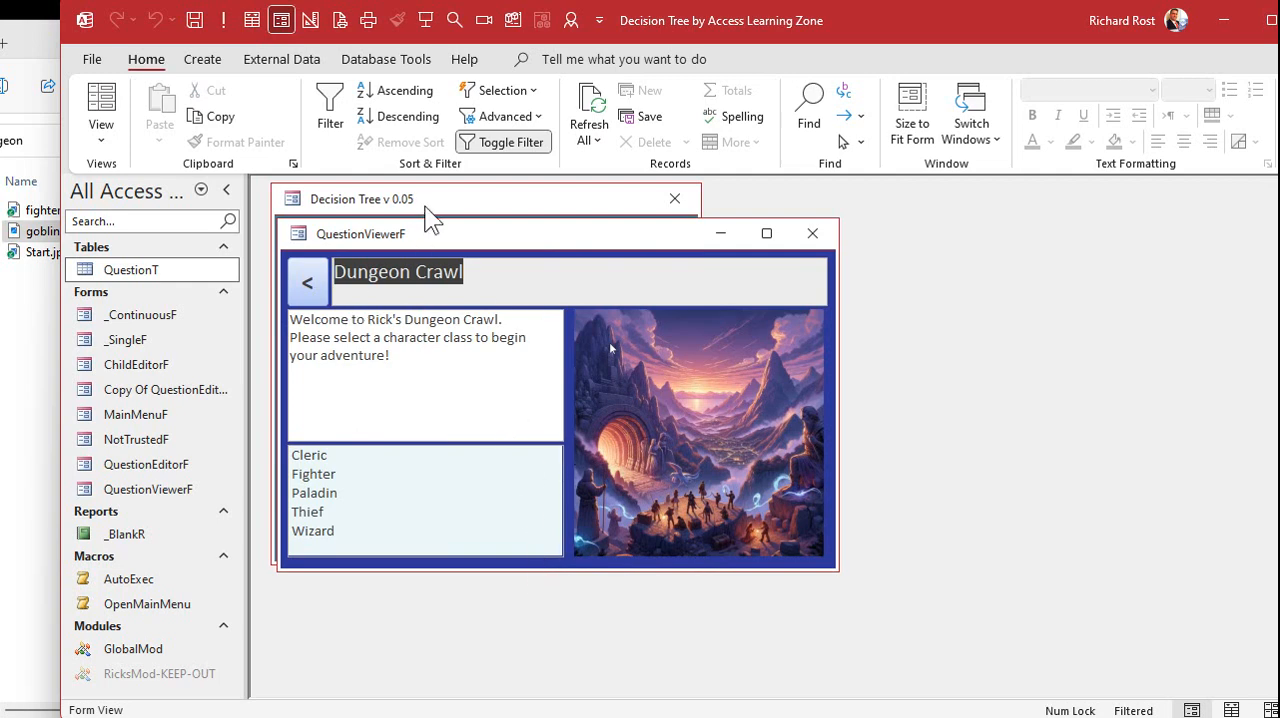
pyautogui.click(812, 233)
# Open Dungeon Crawl's Cleric answer in the editor, link goblins.jpg as its image and close the editor
pyautogui.click(595, 310)
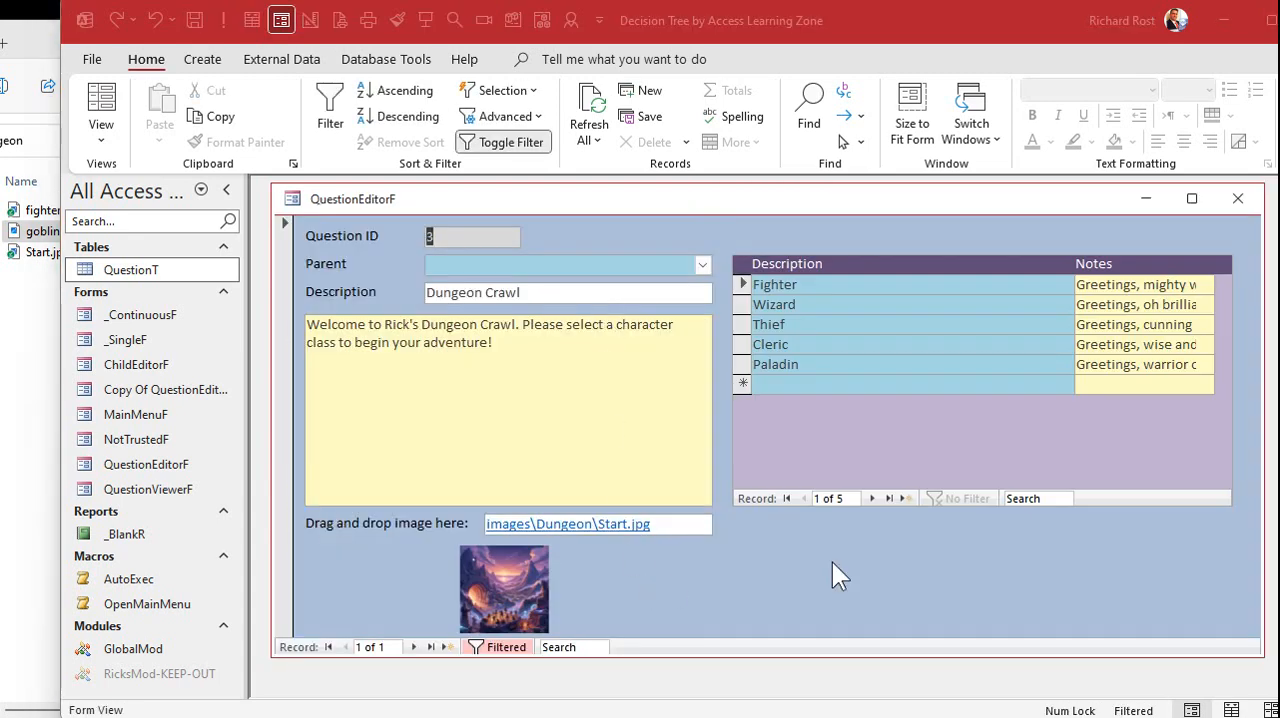
pyautogui.doubleClick(790, 344)
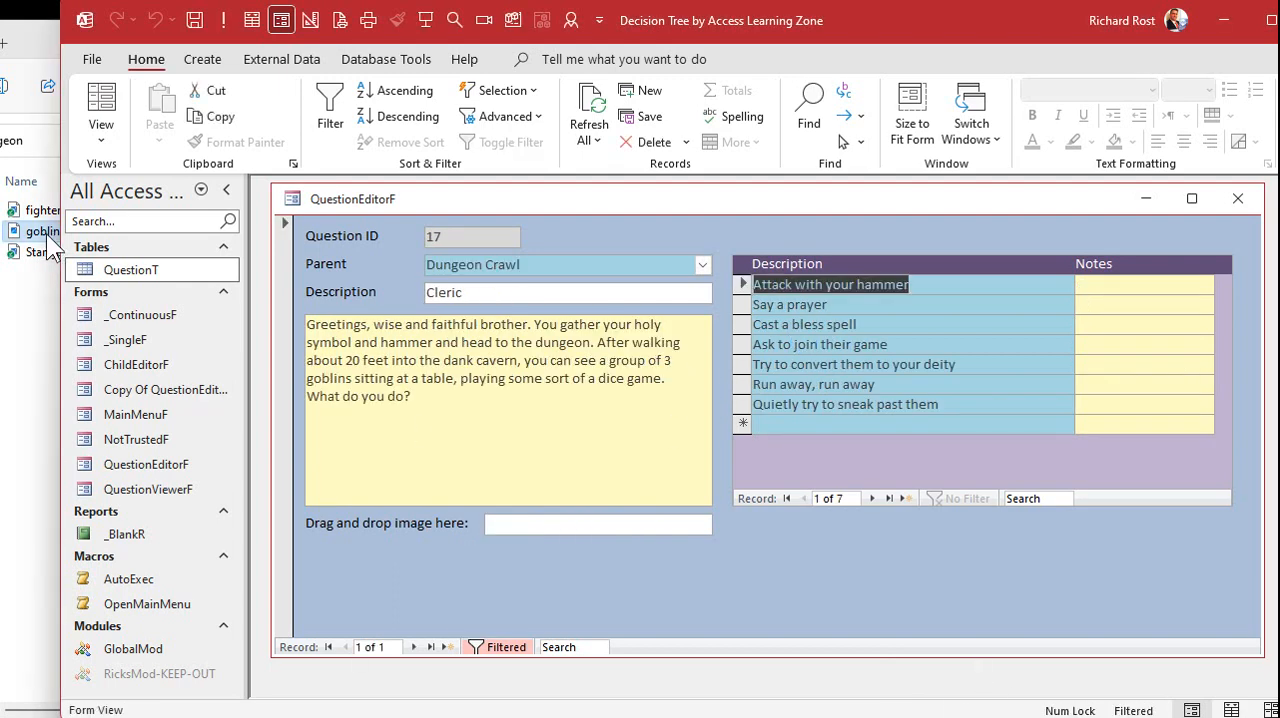
pyautogui.moveTo(46, 233); pyautogui.dragTo(541, 526)
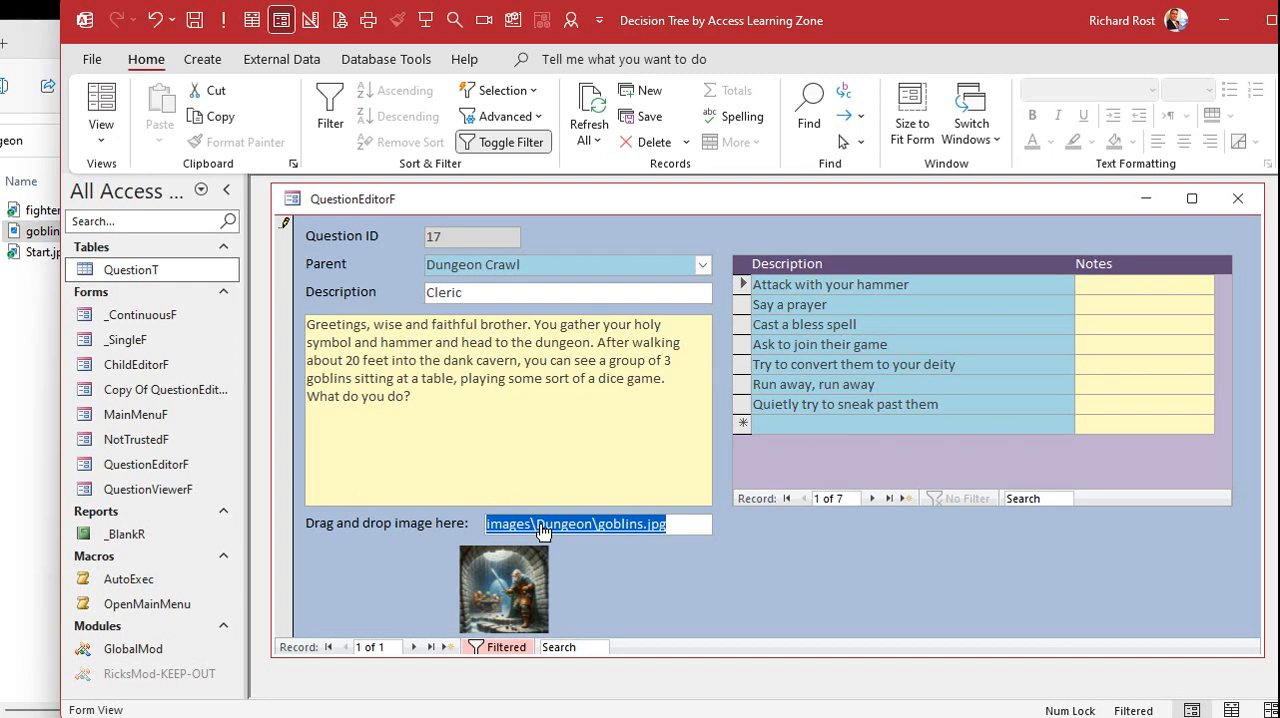
pyautogui.click(1237, 198)
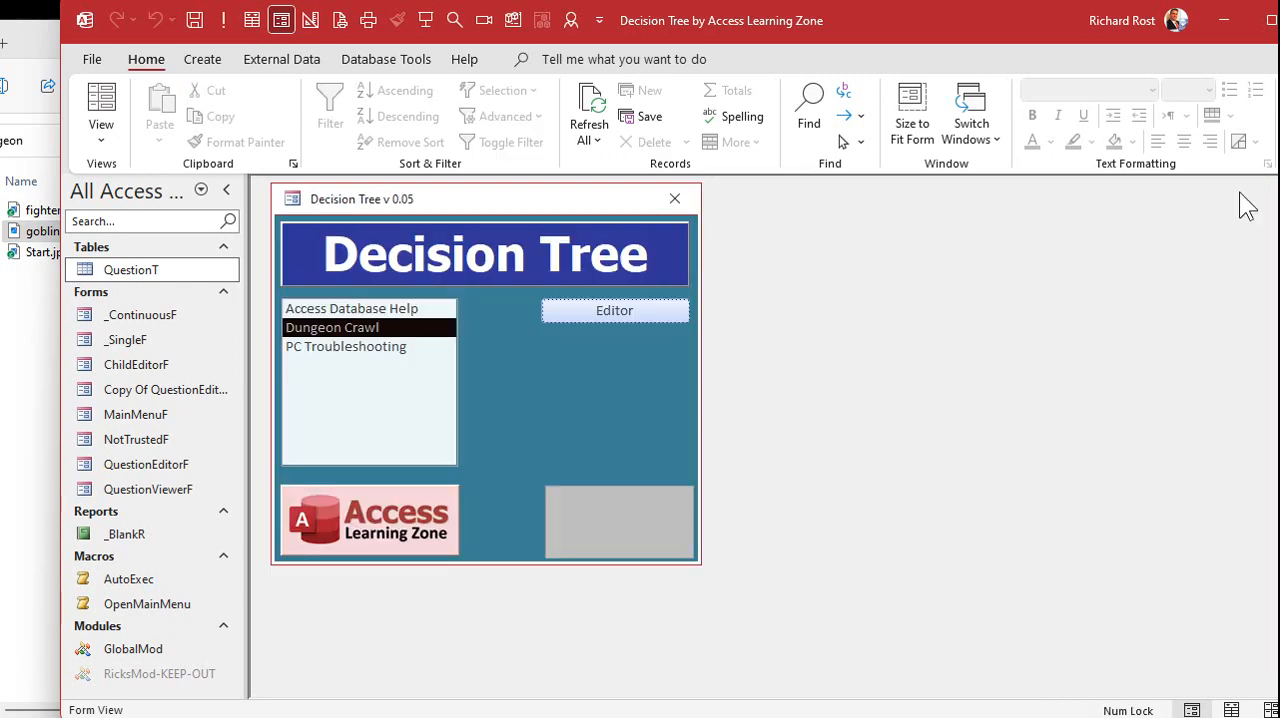
# Check the picture on Dungeon Crawl's Cleric question in the viewer, and close the viewer
pyautogui.doubleClick(348, 325)
pyautogui.click(370, 458)
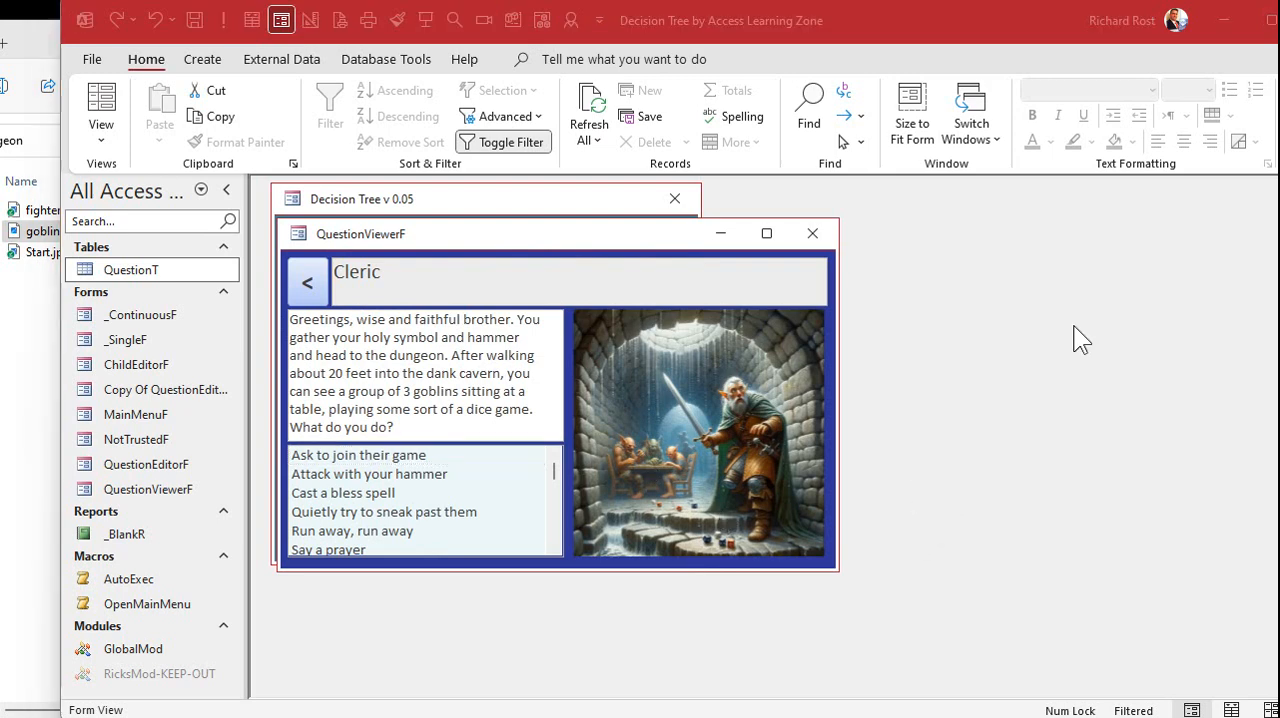
pyautogui.click(812, 233)
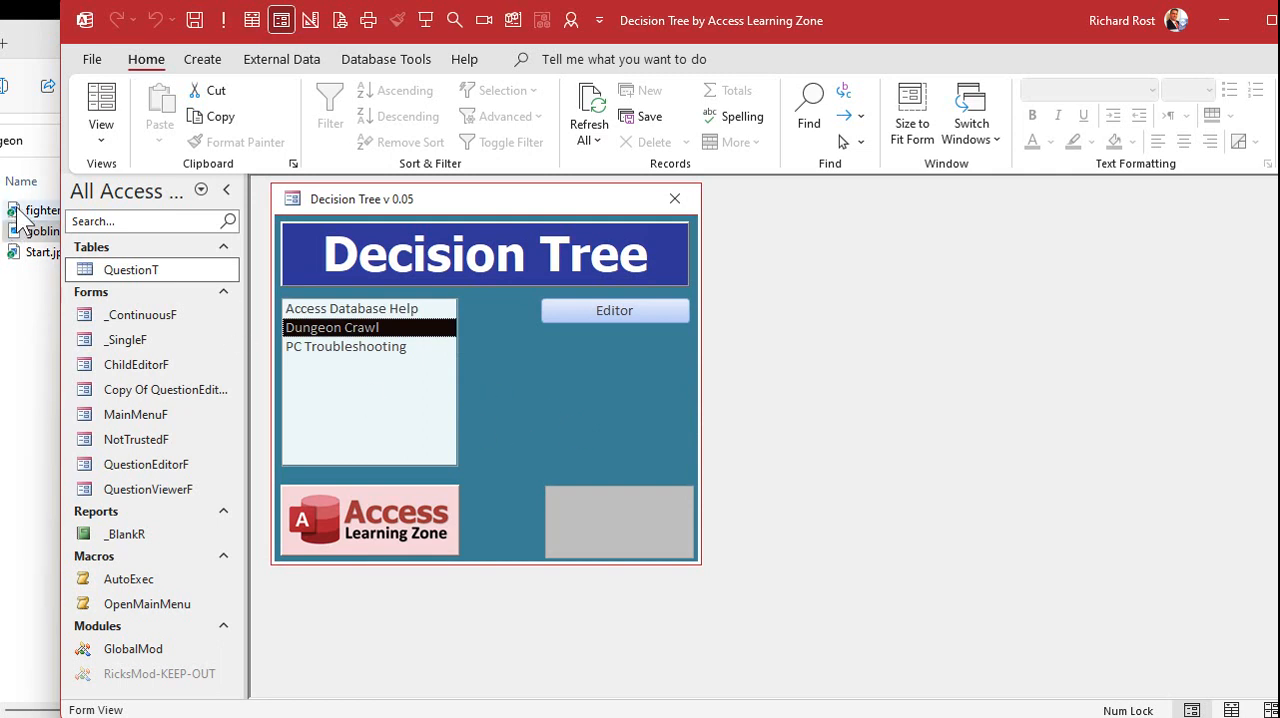
# Open Dungeon Crawl's Paladin answer in the editor and try to drop an image file into its image field
pyautogui.click(589, 308)
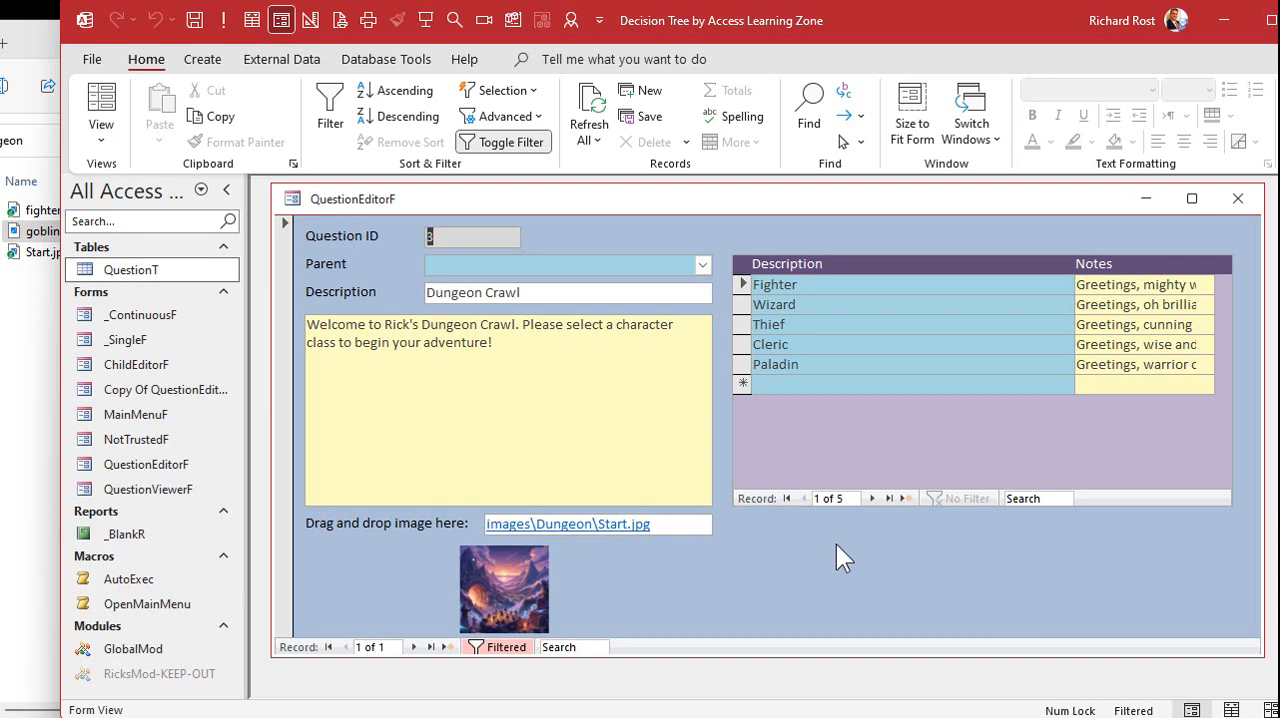
pyautogui.doubleClick(858, 364)
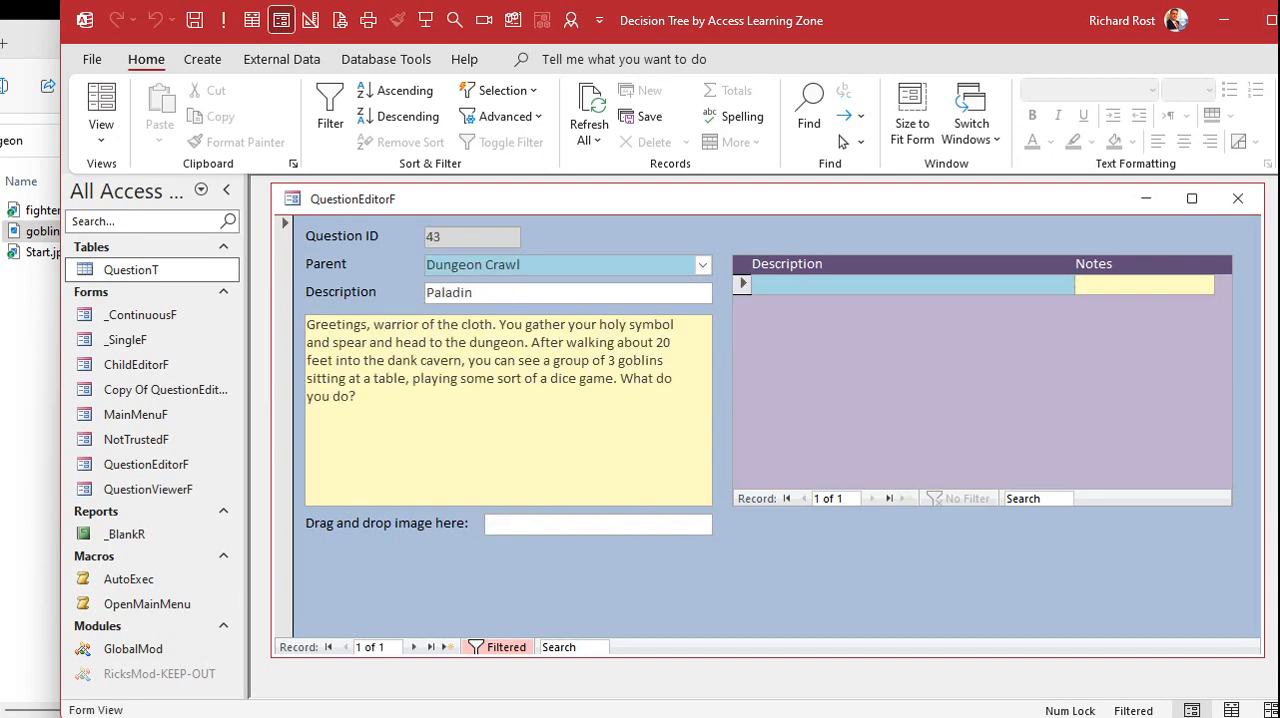
pyautogui.moveTo(401, 715); pyautogui.dragTo(564, 530)
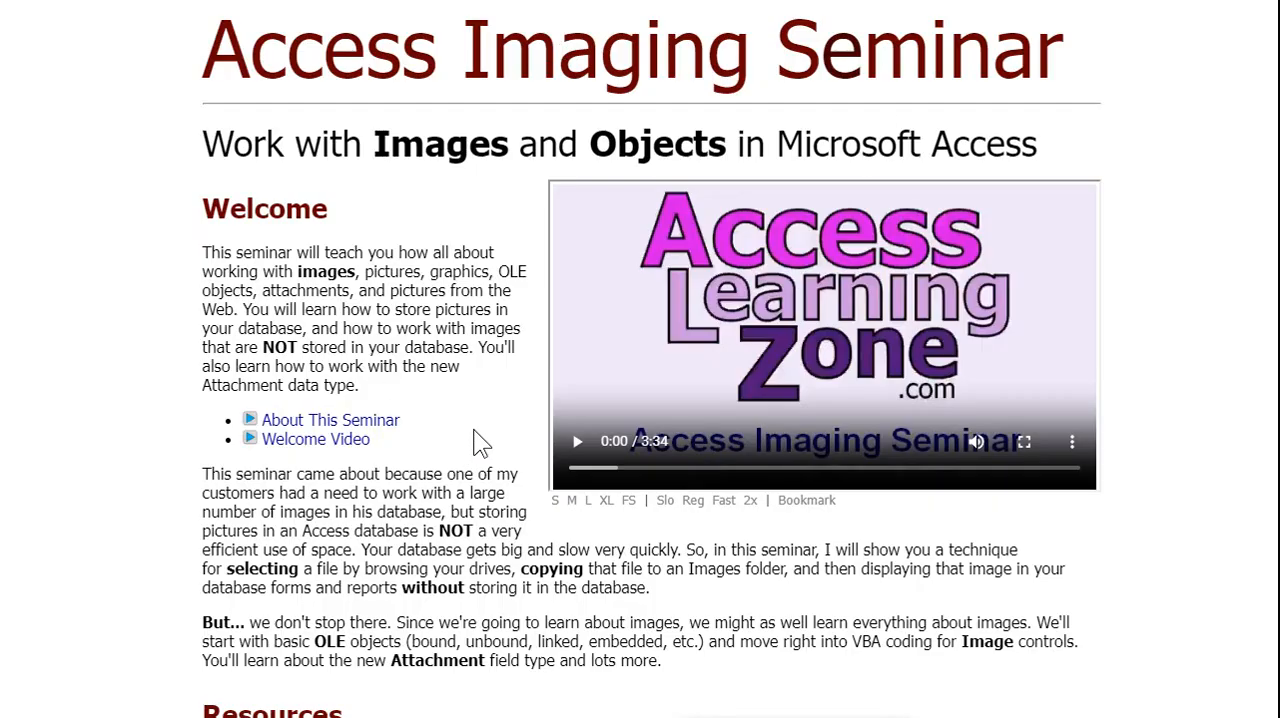
# Read down the Access Imaging Seminar web page through its main goals, topics covered and prerequisites
pyautogui.scroll(-5, 474, 449)
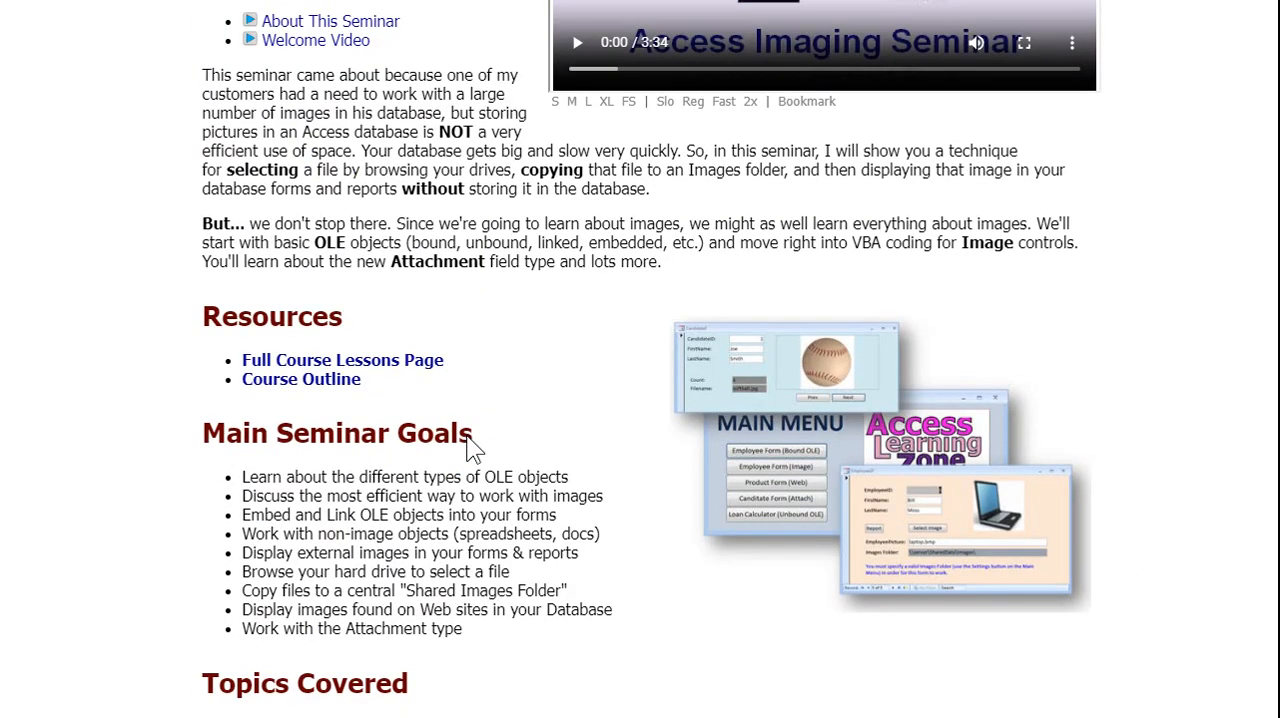
pyautogui.scroll(-6, 990, 518)
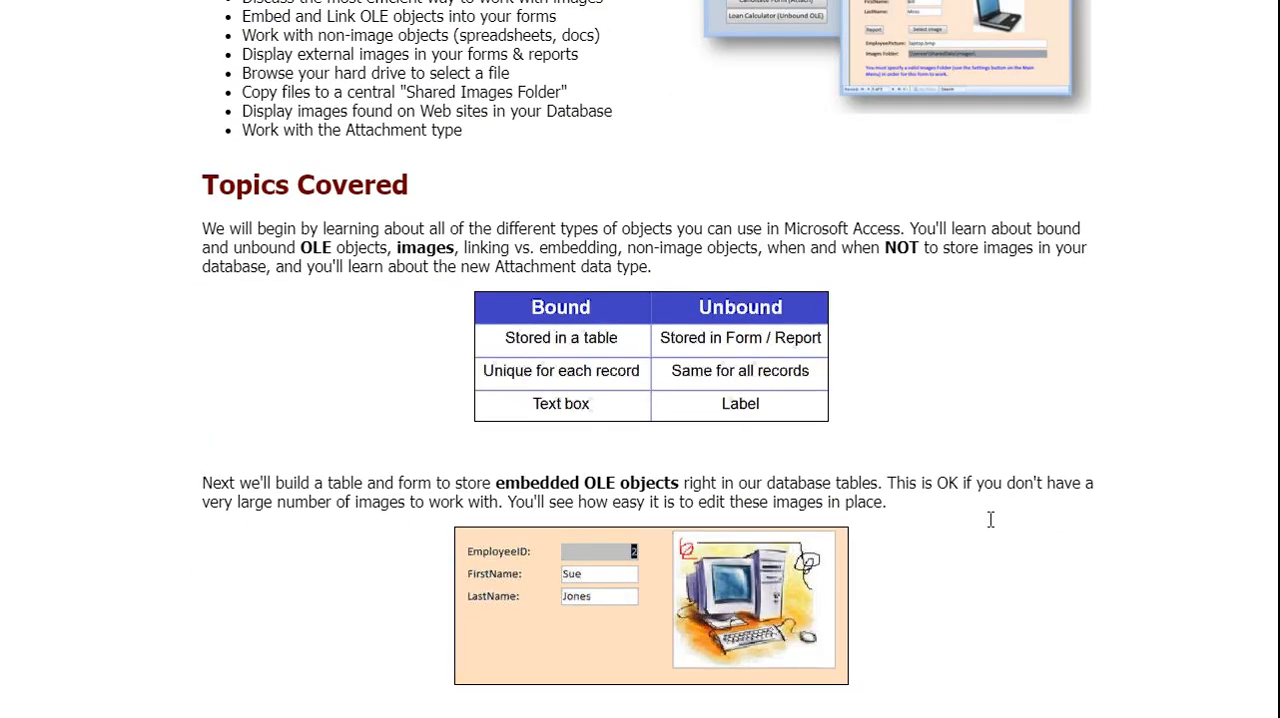
pyautogui.scroll(-8, 997, 535)
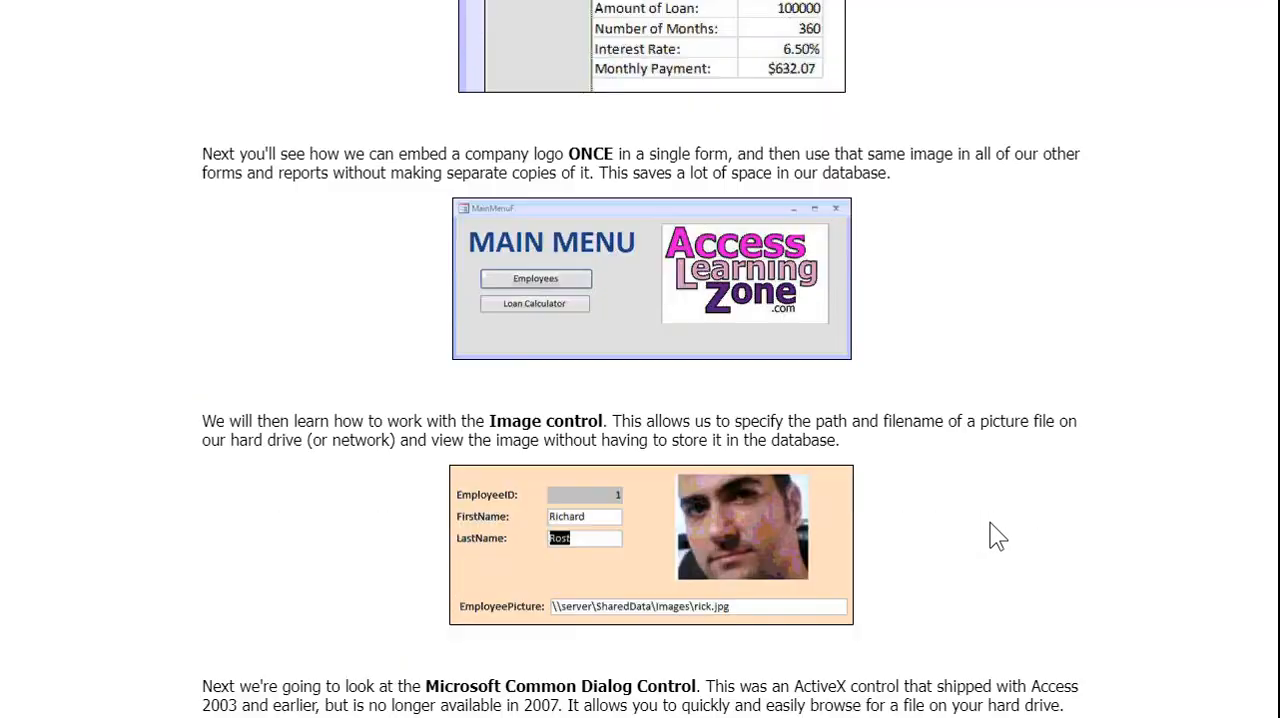
pyautogui.scroll(-3, 997, 535)
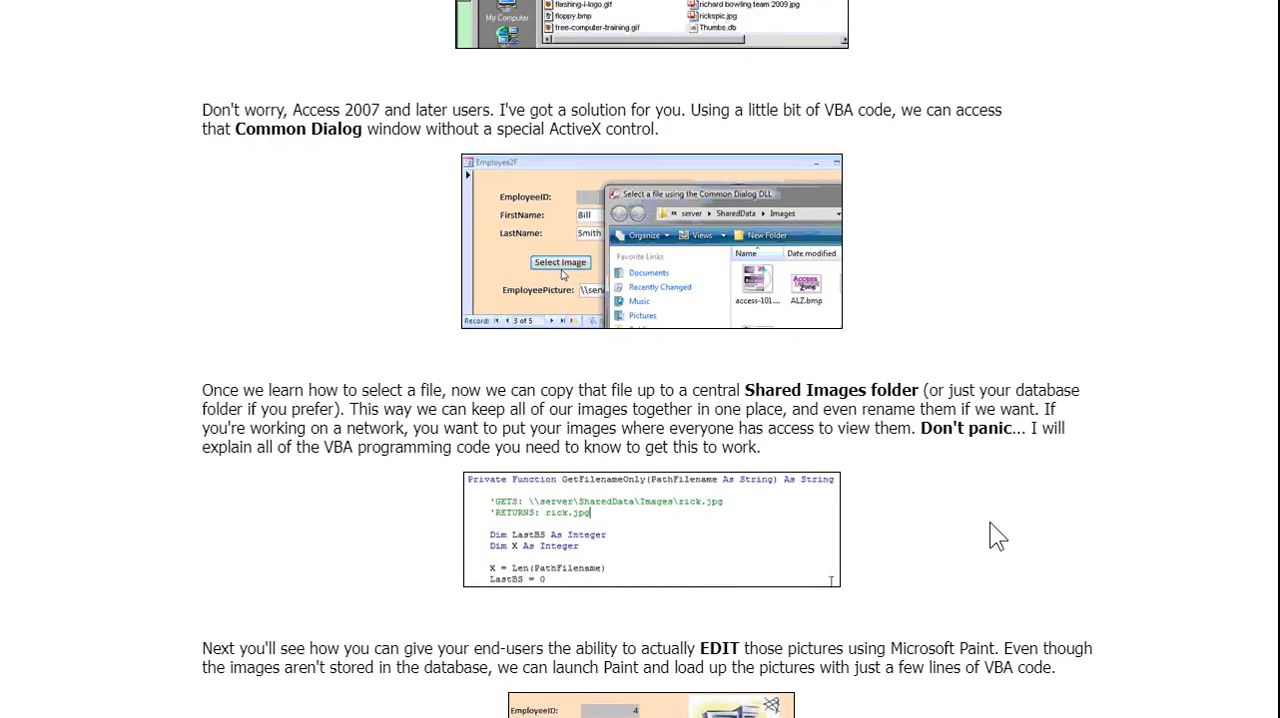
pyautogui.scroll(-6, 997, 535)
pyautogui.scroll(-5, 997, 535)
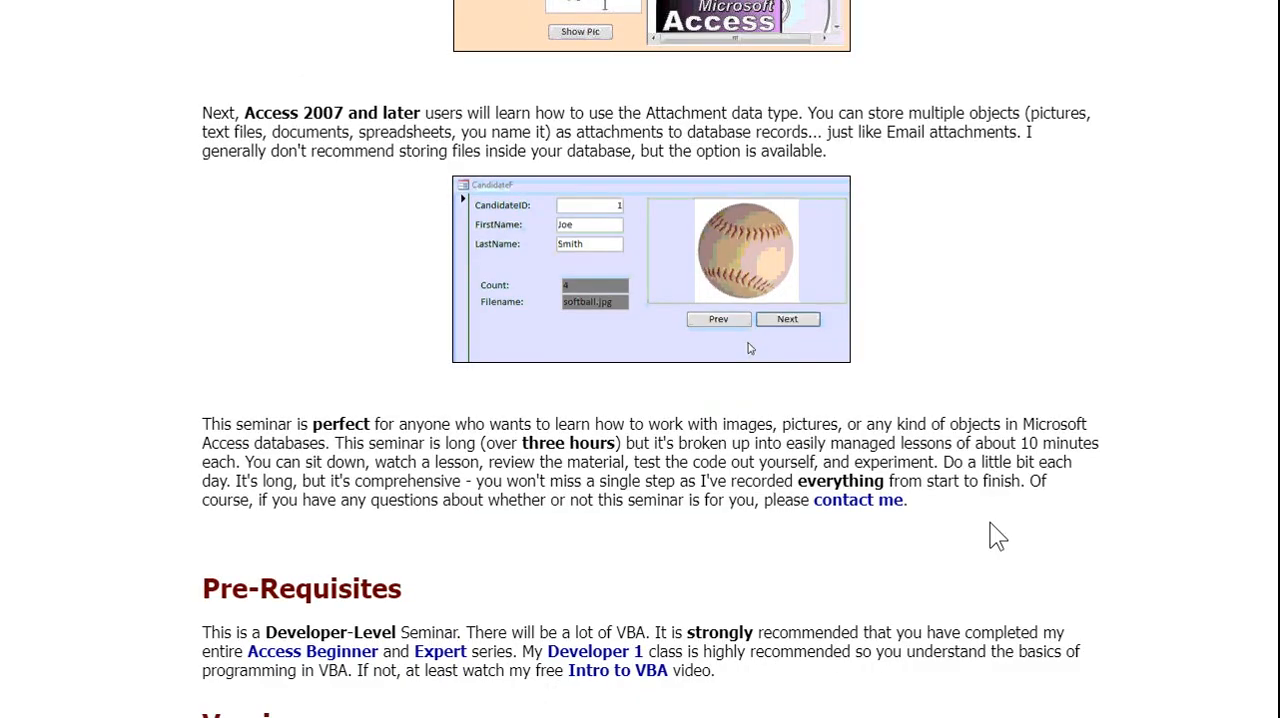
# Review the seminar's sections on browsing for, copying and editing images, highlighting the Shared Images folder phrase and clearing the highlight
pyautogui.scroll(3, 997, 535)
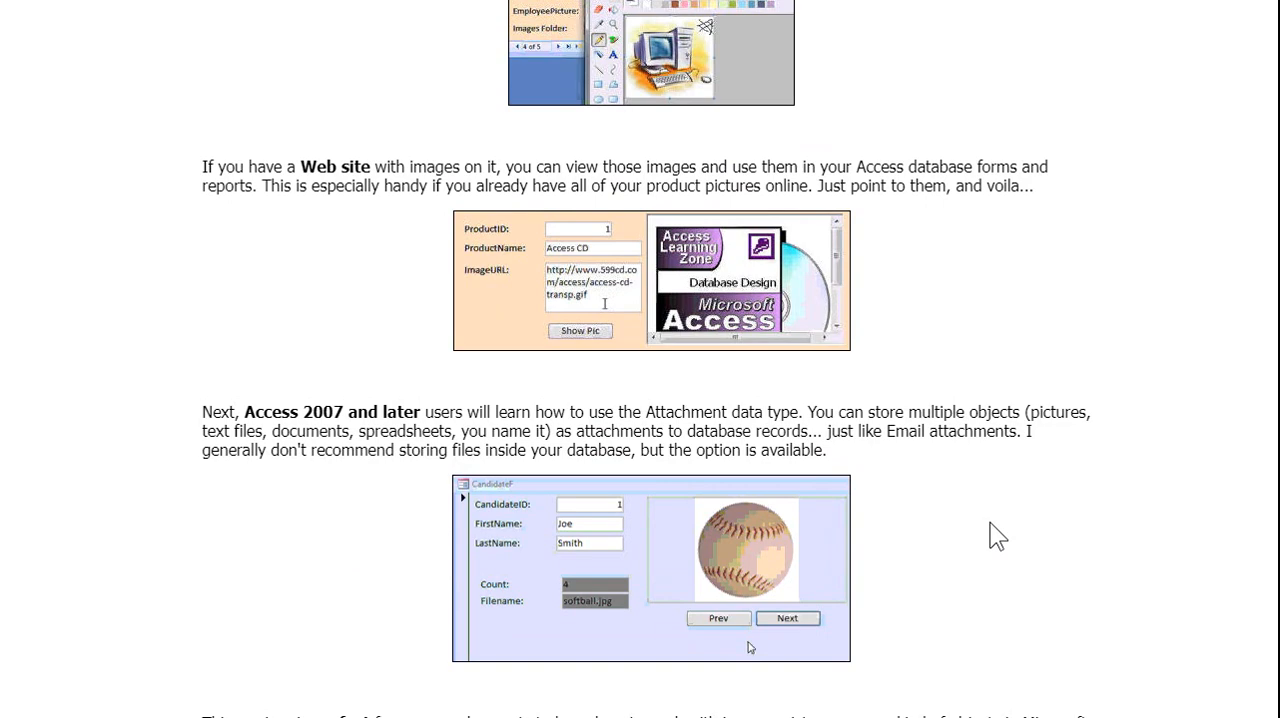
pyautogui.scroll(3, 965, 400)
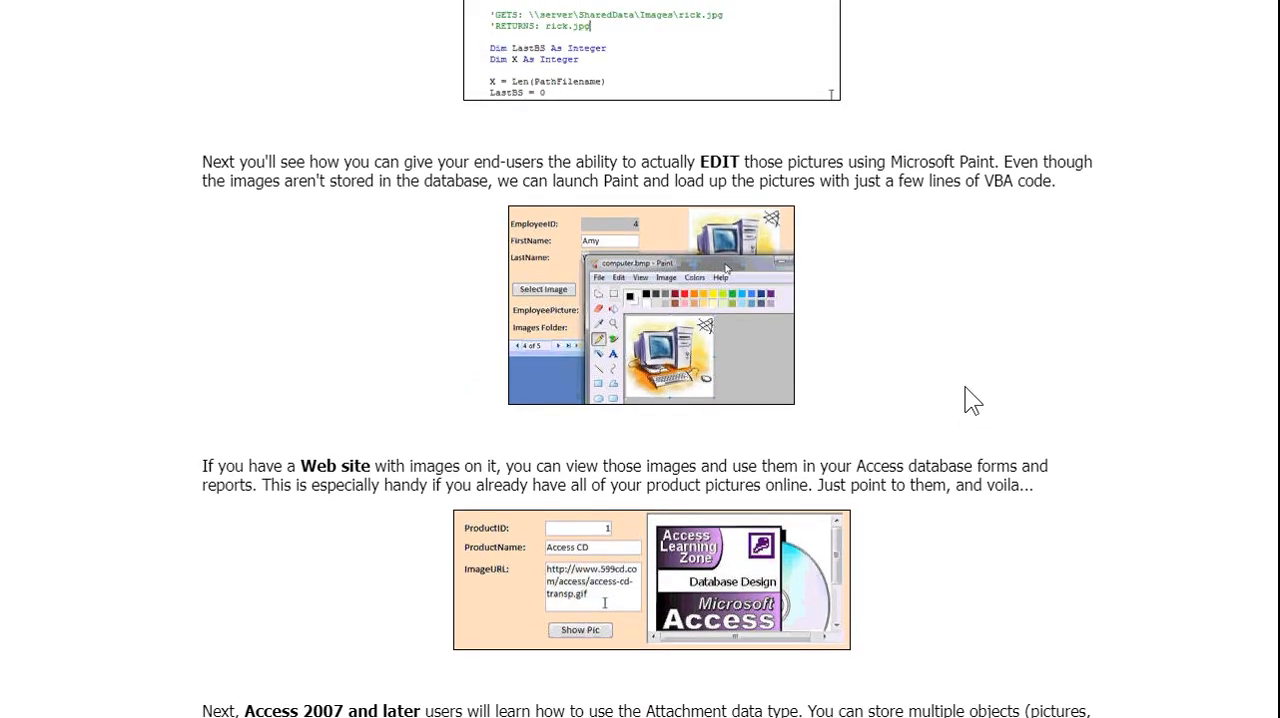
pyautogui.scroll(5, 972, 400)
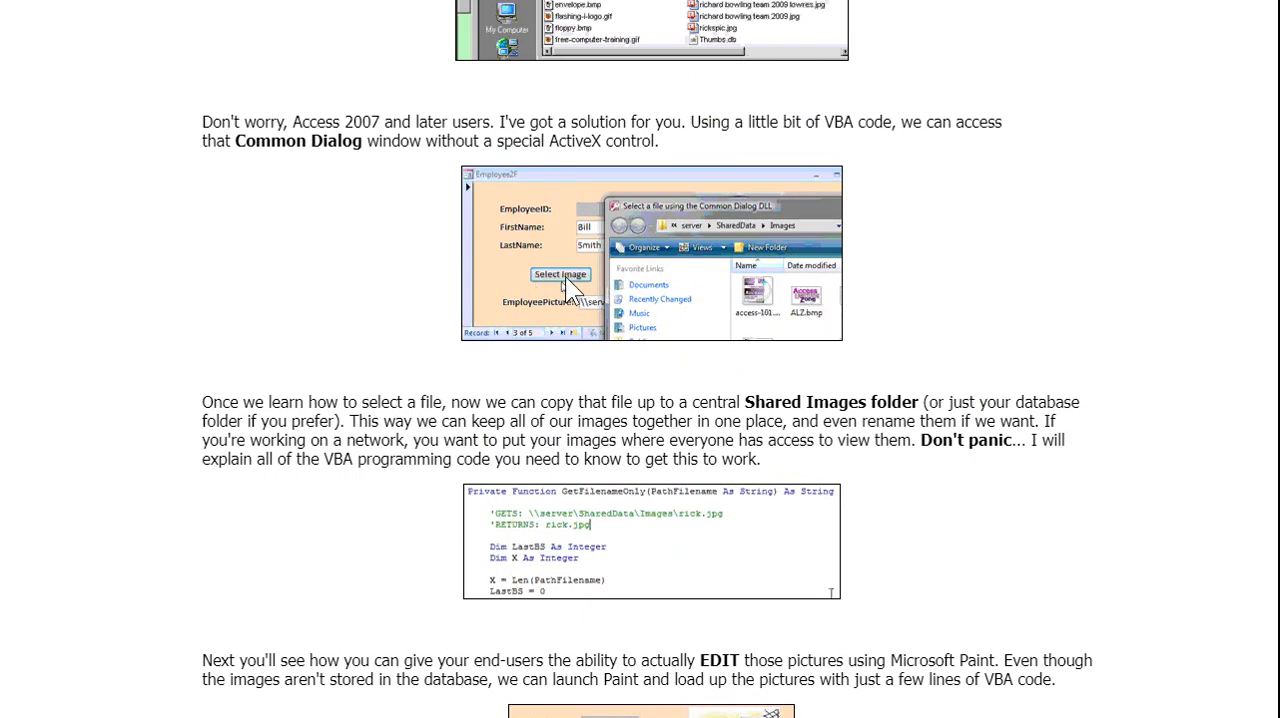
pyautogui.scroll(-3, 812, 393)
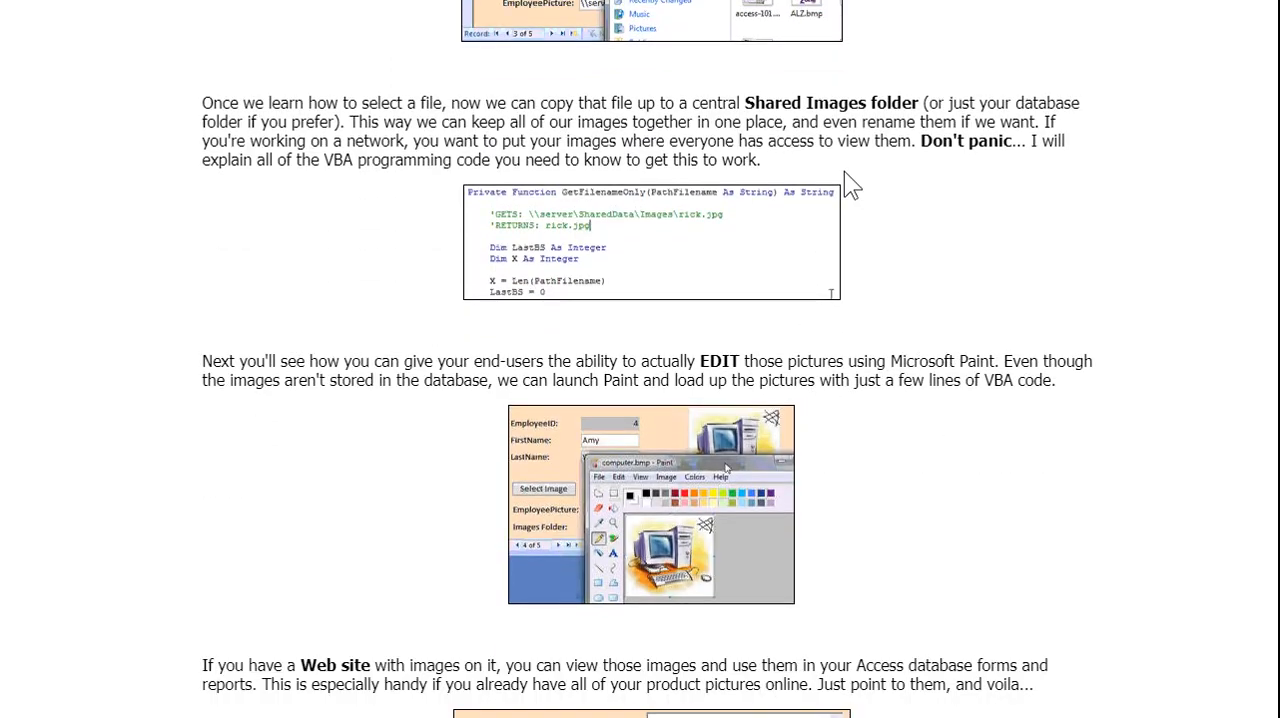
pyautogui.moveTo(740, 103); pyautogui.dragTo(950, 107)
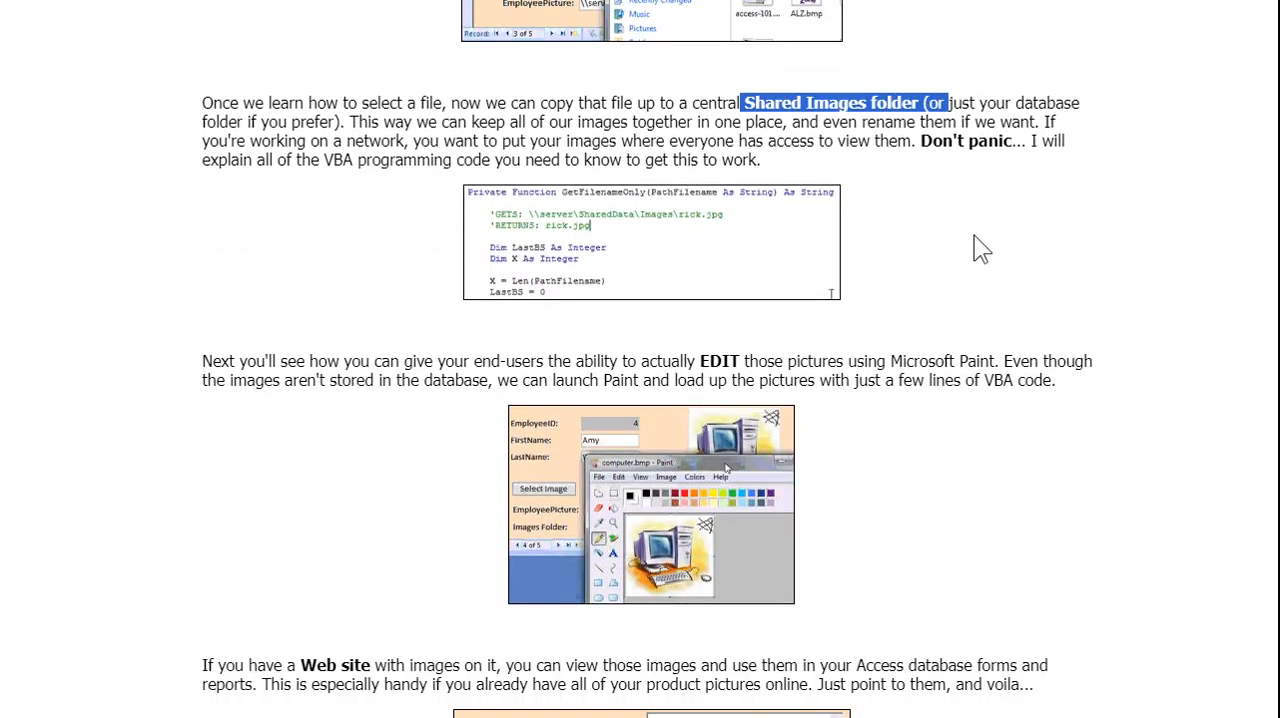
pyautogui.click(980, 249)
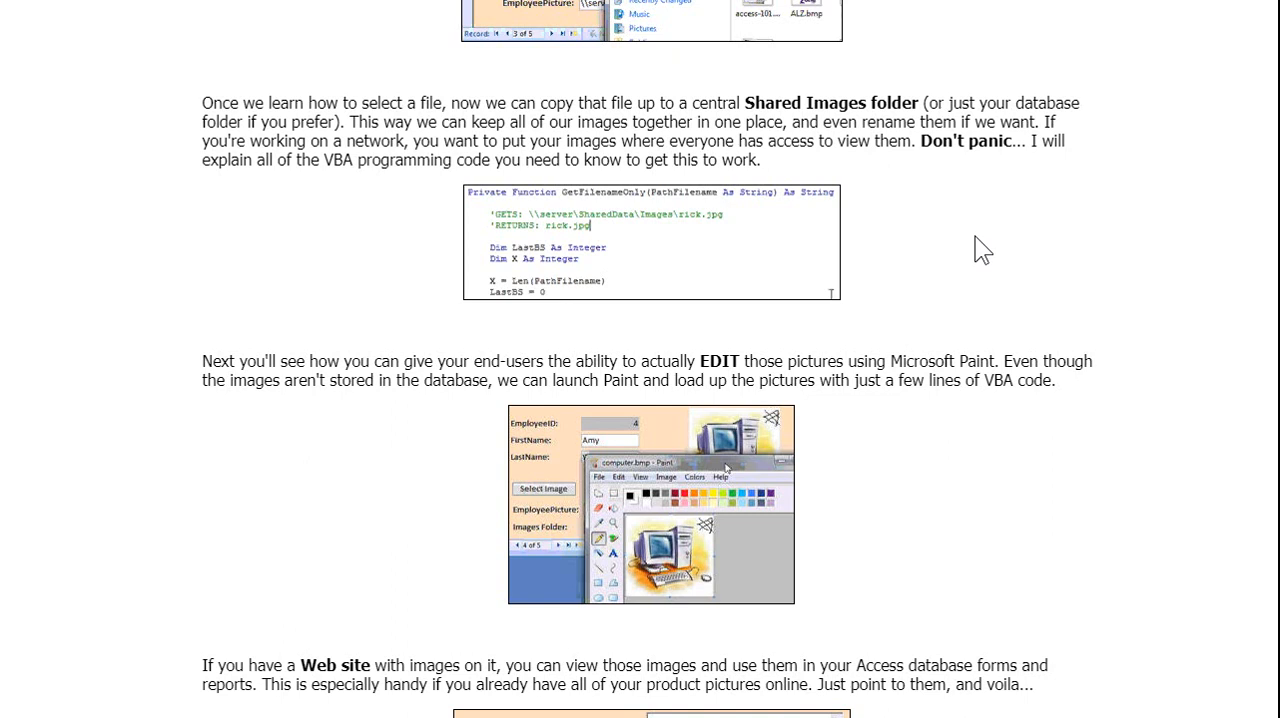
pyautogui.scroll(20, 983, 250)
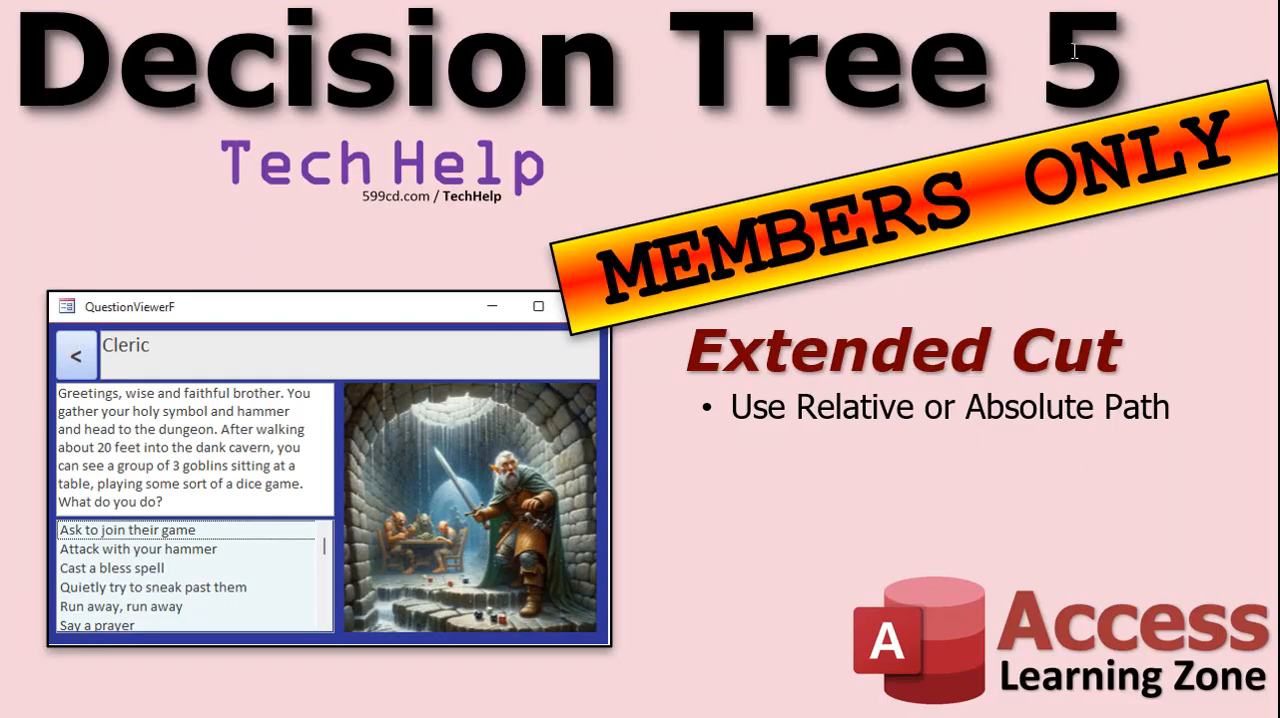
# Change the number in the members-only slide's title so it reads Decision Tree 6
pyautogui.doubleClick(1077, 55)
pyautogui.write('6')
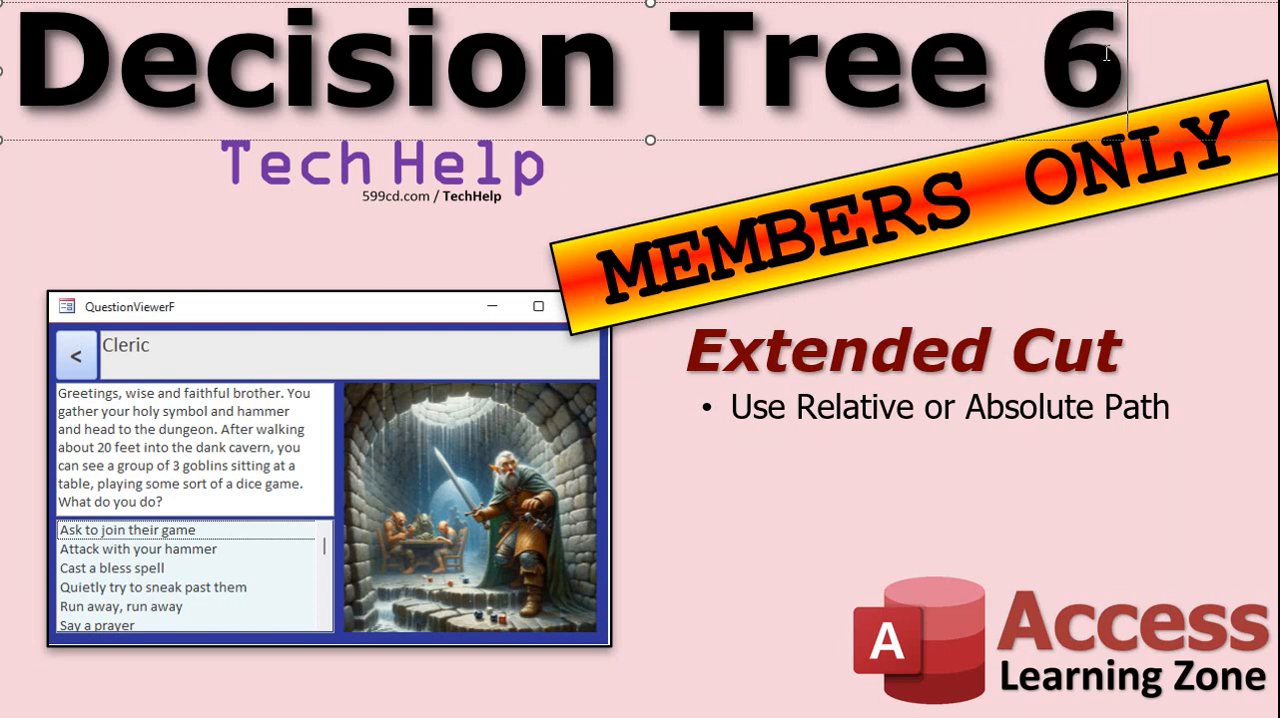
pyautogui.click(866, 516)
pyautogui.click(773, 606)
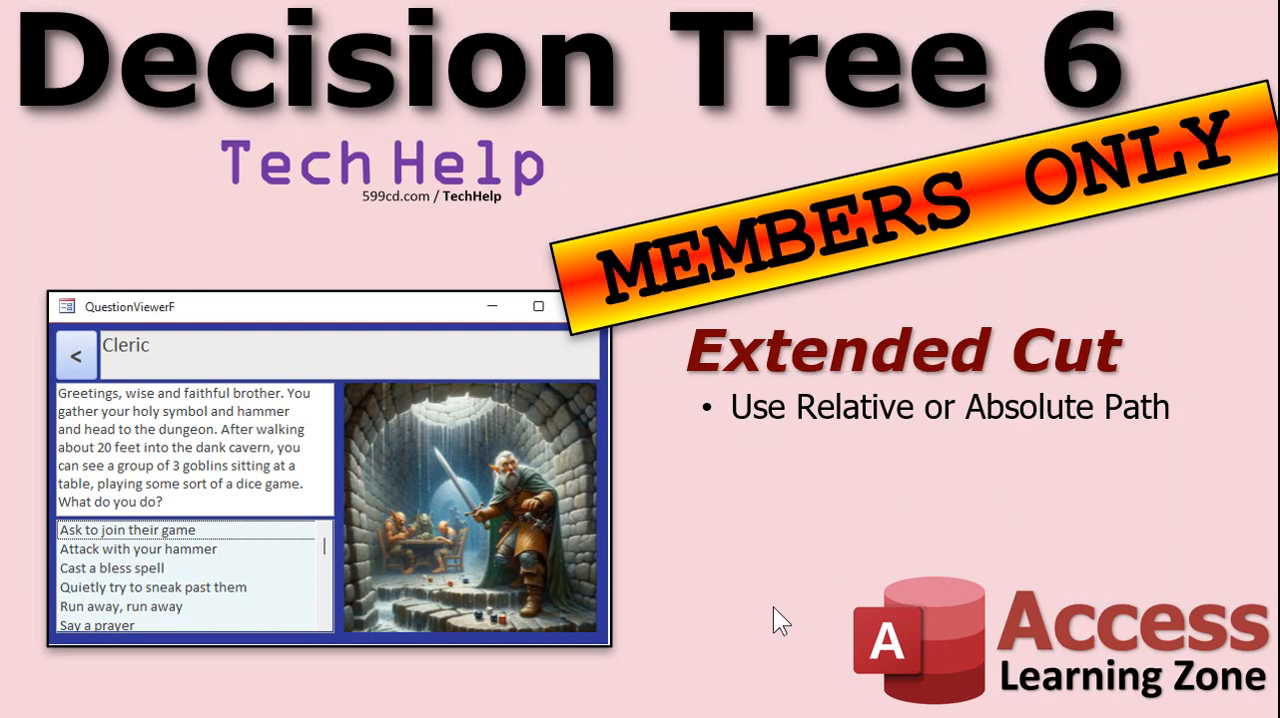